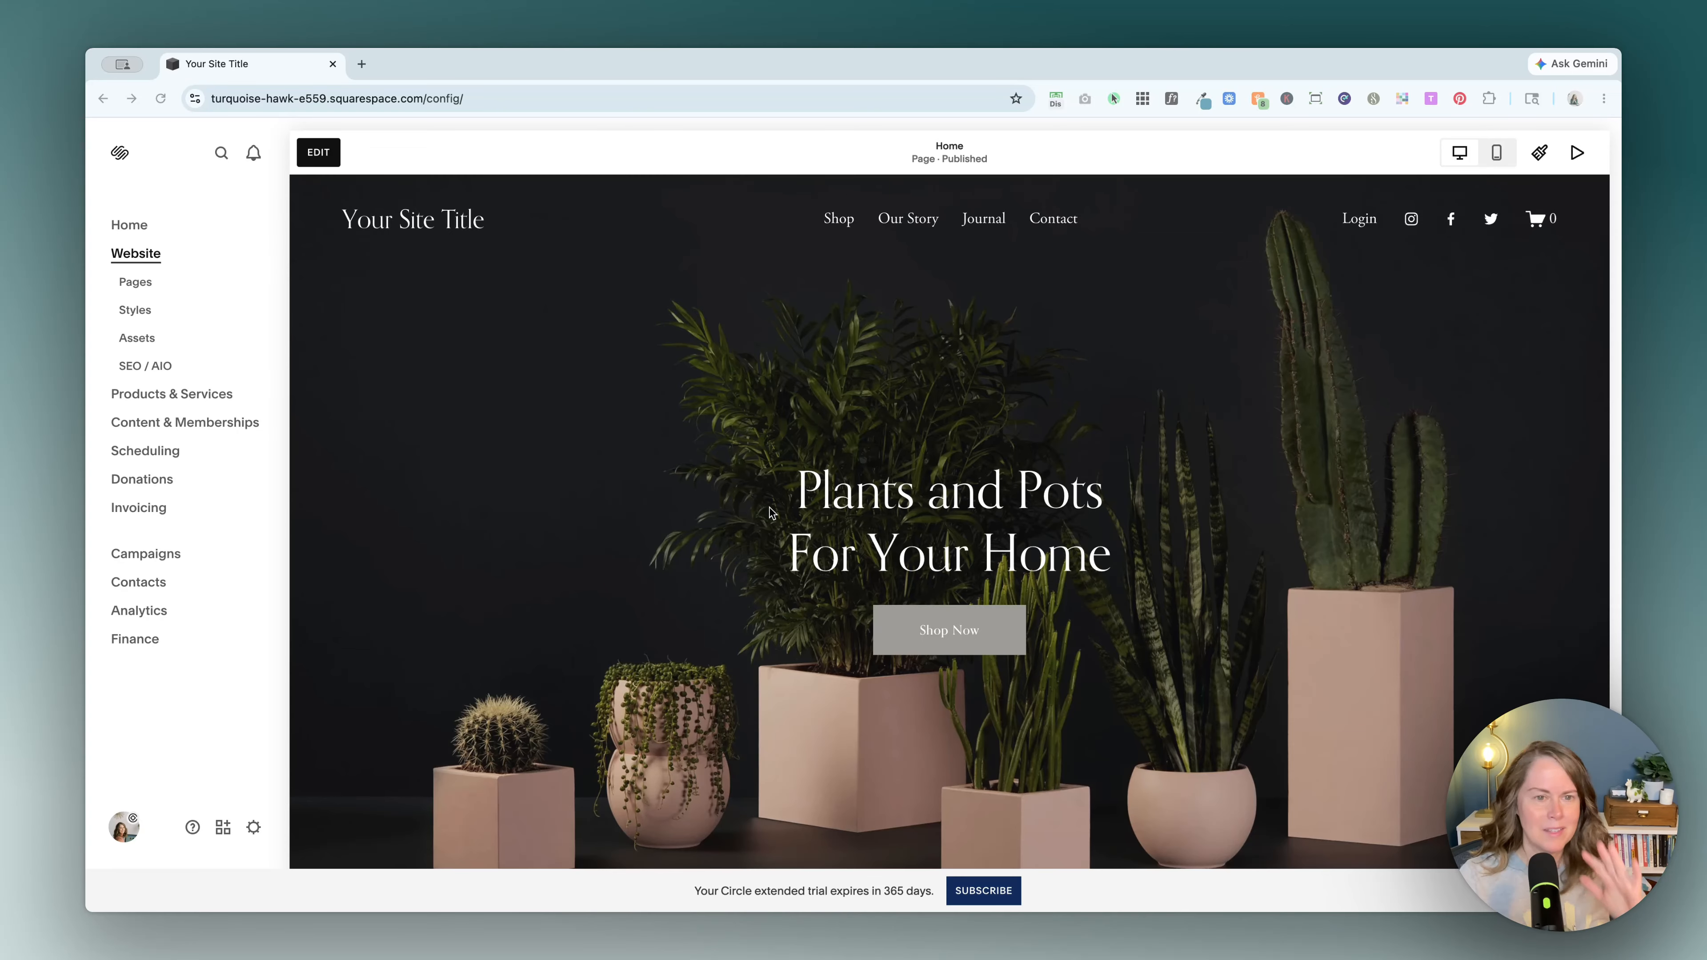
Open the Home page for editing and delete the existing newsletter sign-up block from the leaf-background section
scroll(769, 512, down, 20)
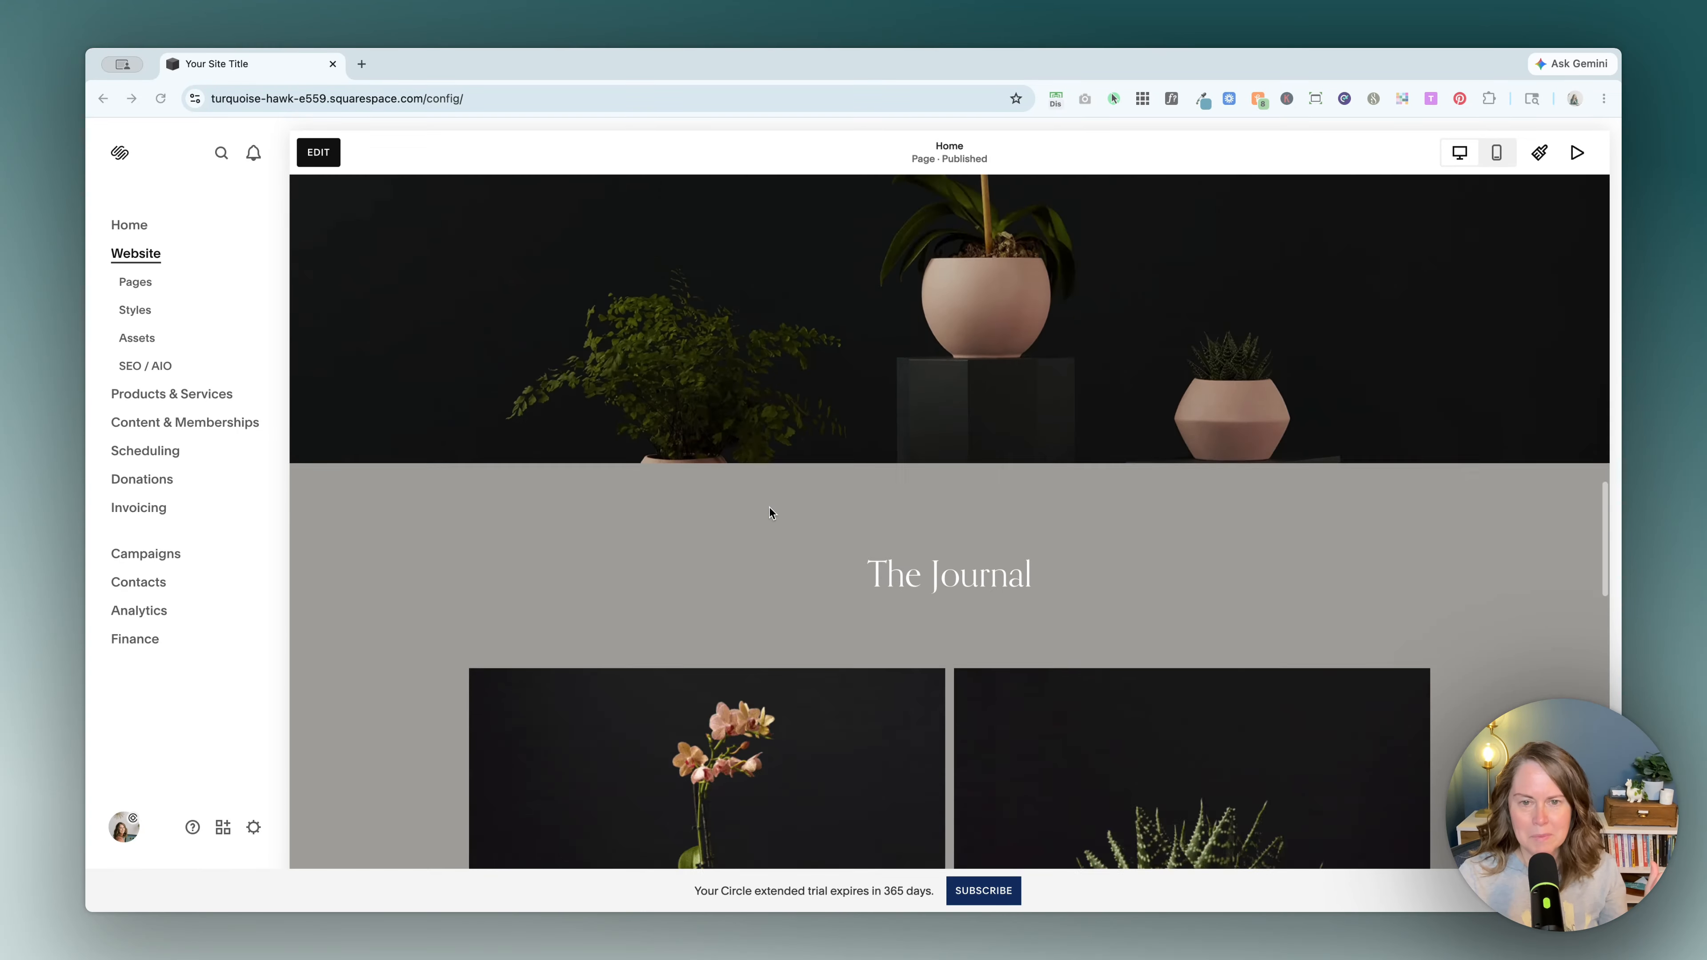
scroll(769, 512, up, 20)
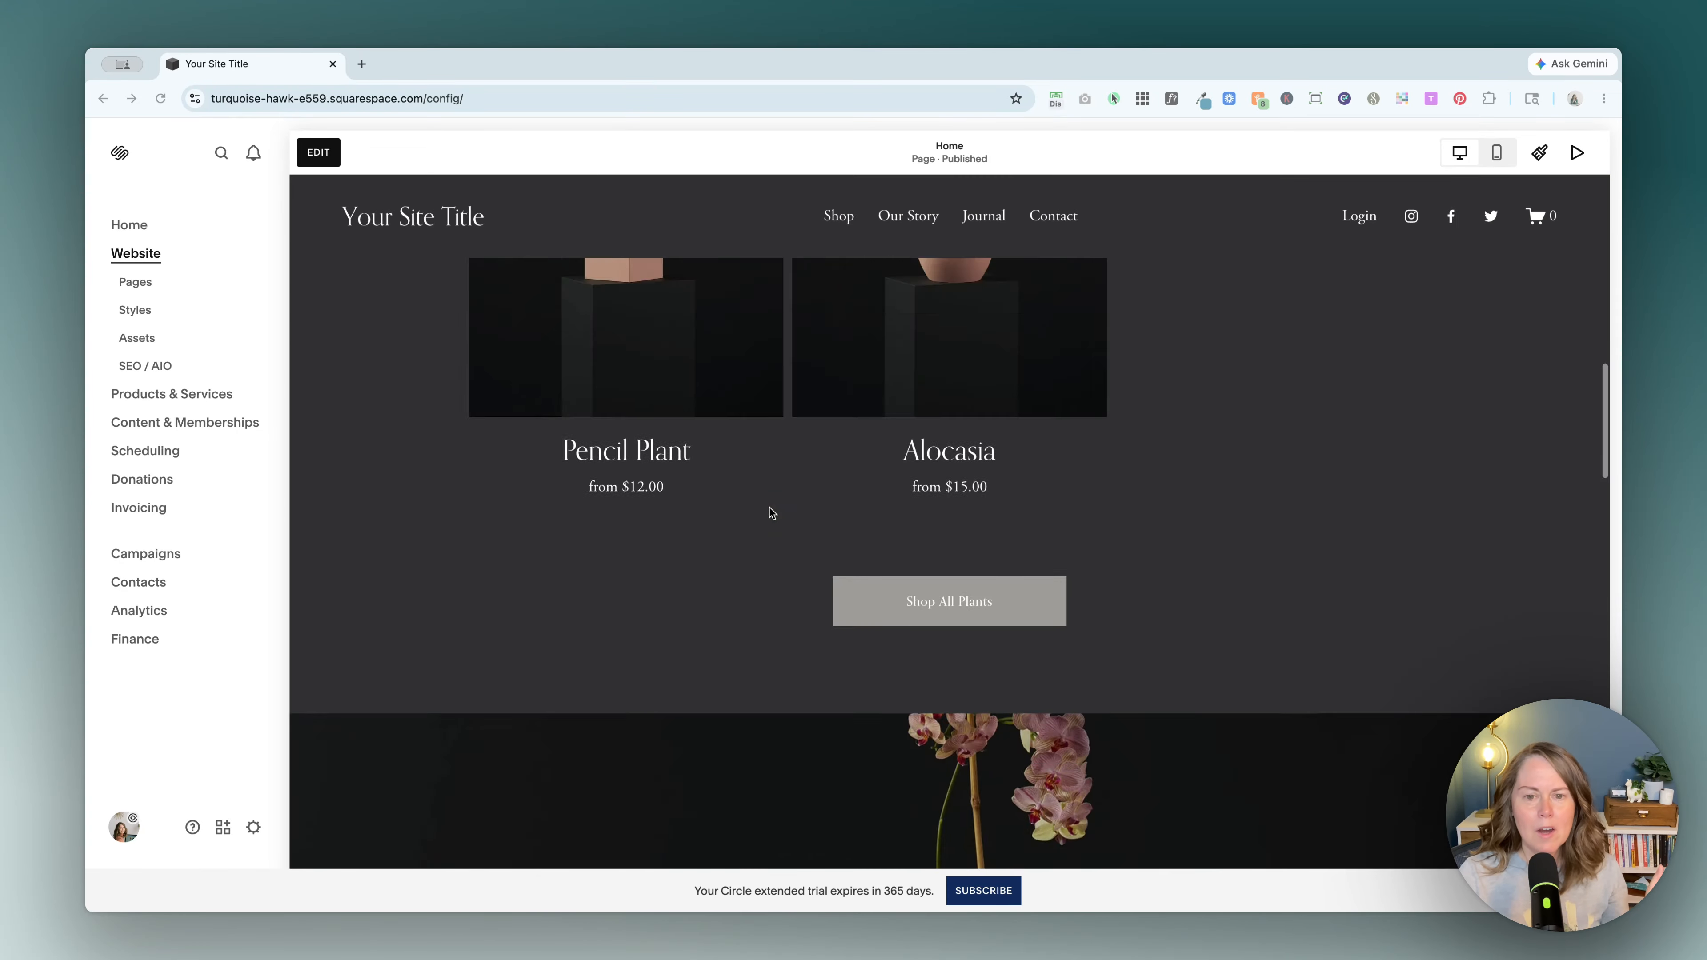
scroll(769, 512, down, 1)
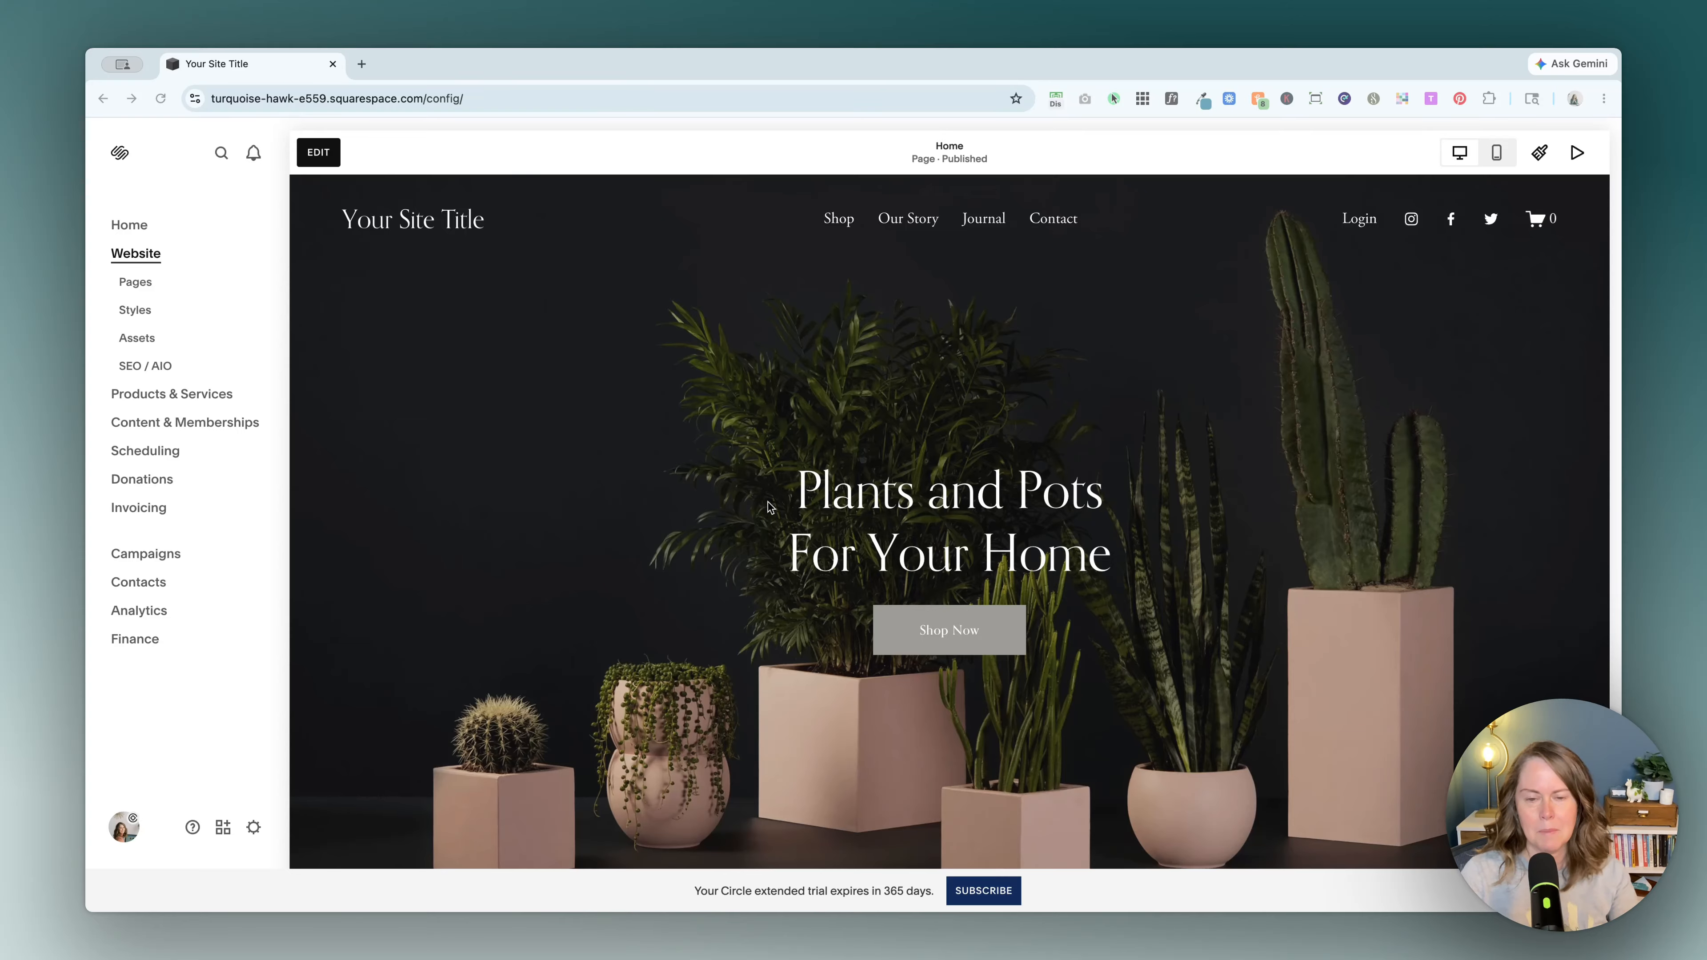
click(322, 154)
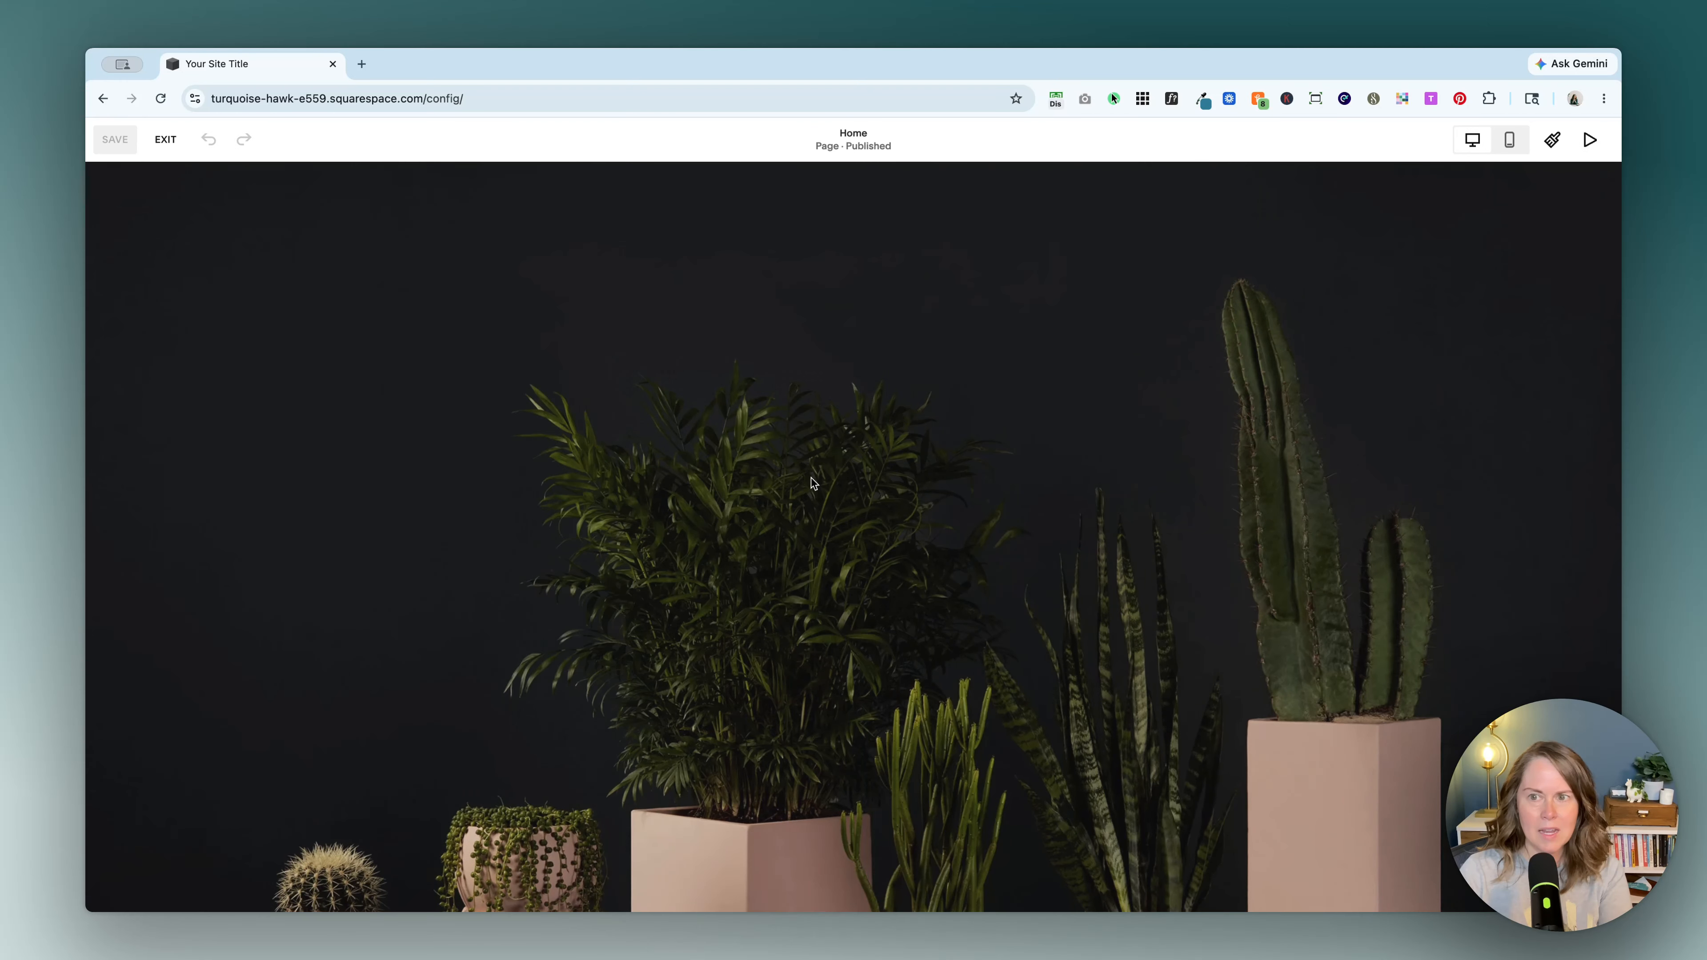
scroll(811, 477, down, 15)
scroll(810, 477, down, 20)
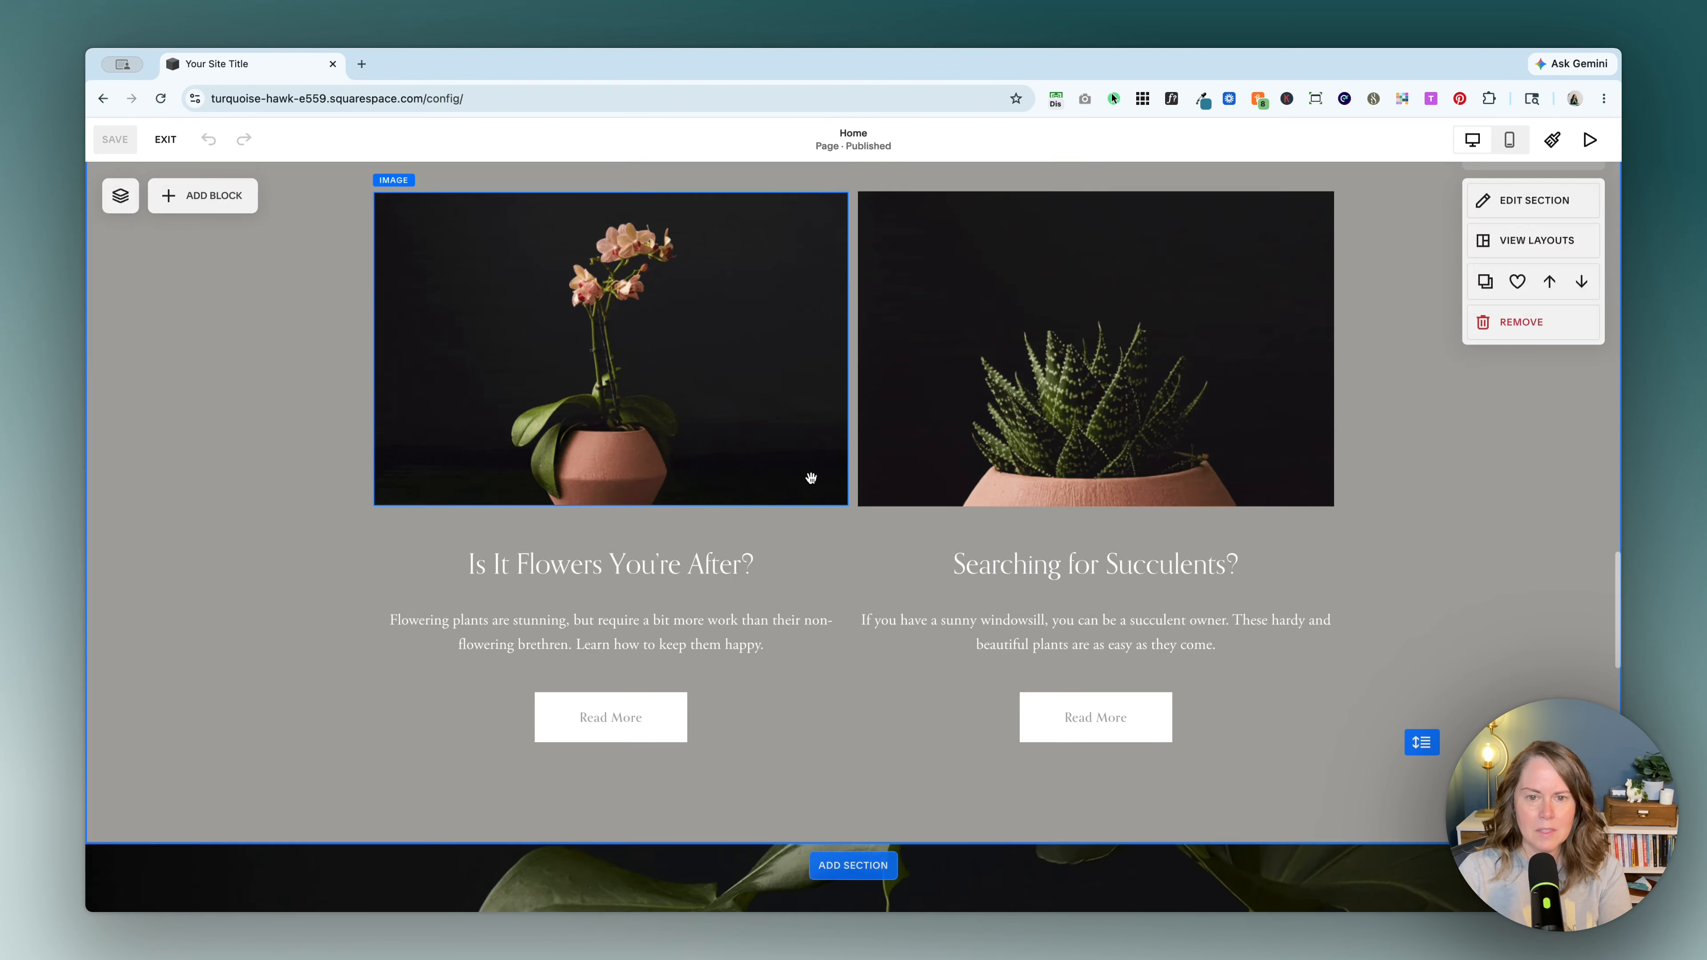
scroll(810, 477, up, 8)
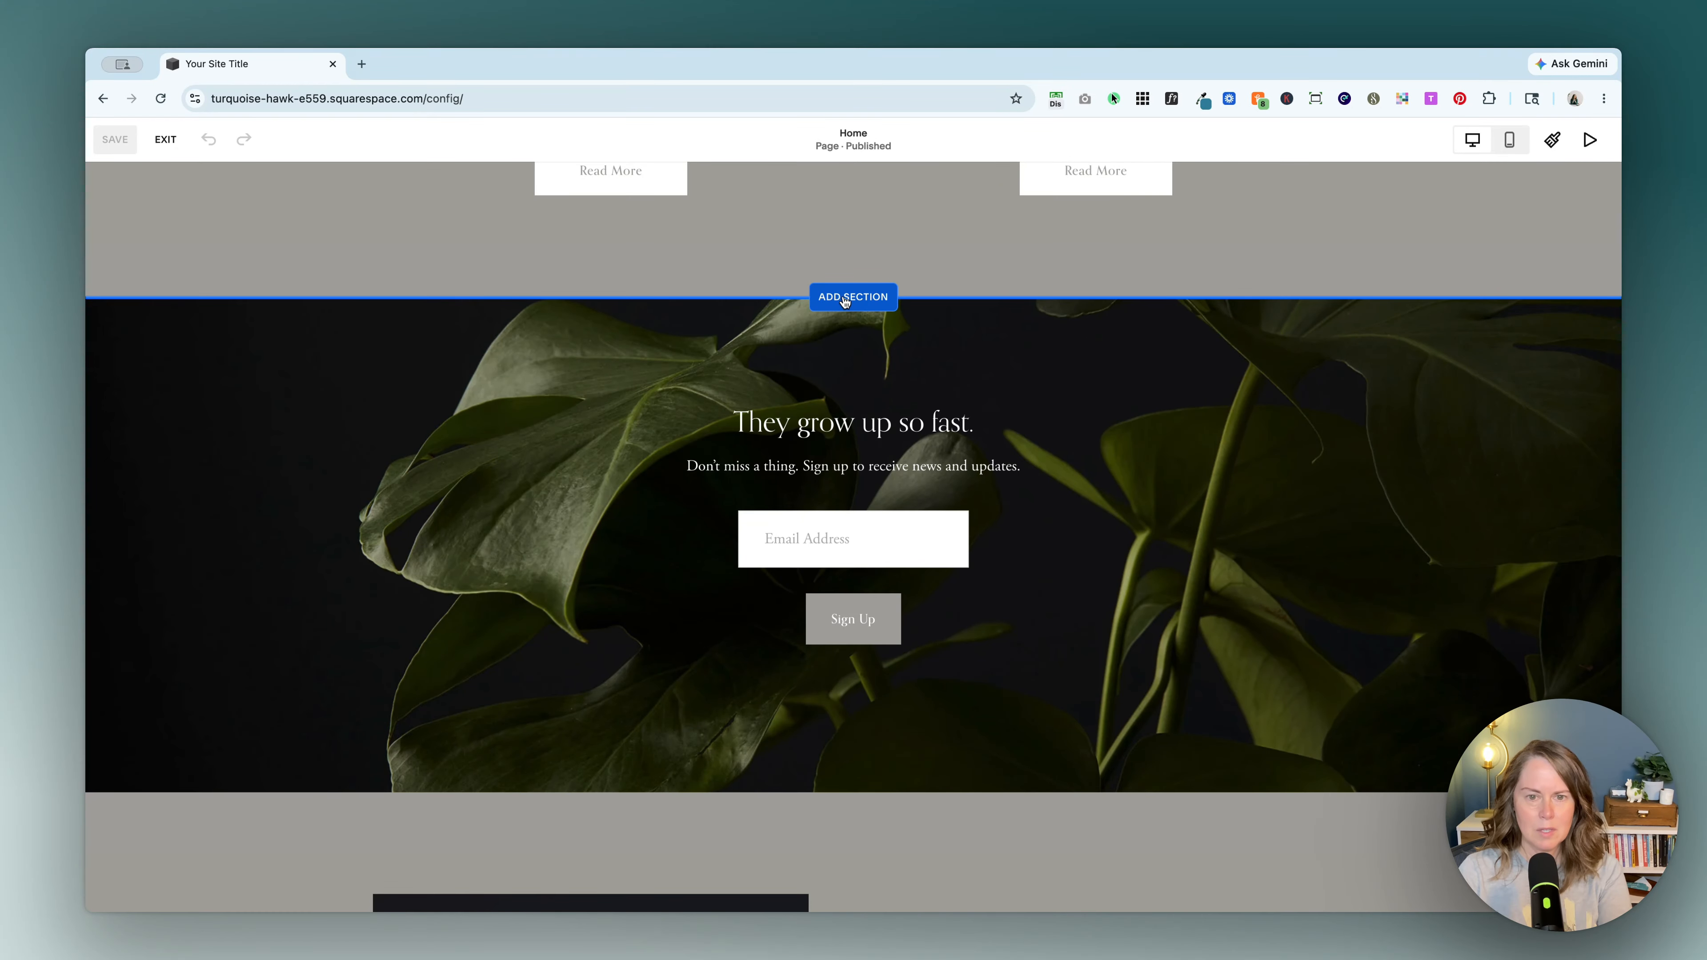
click(838, 468)
click(609, 366)
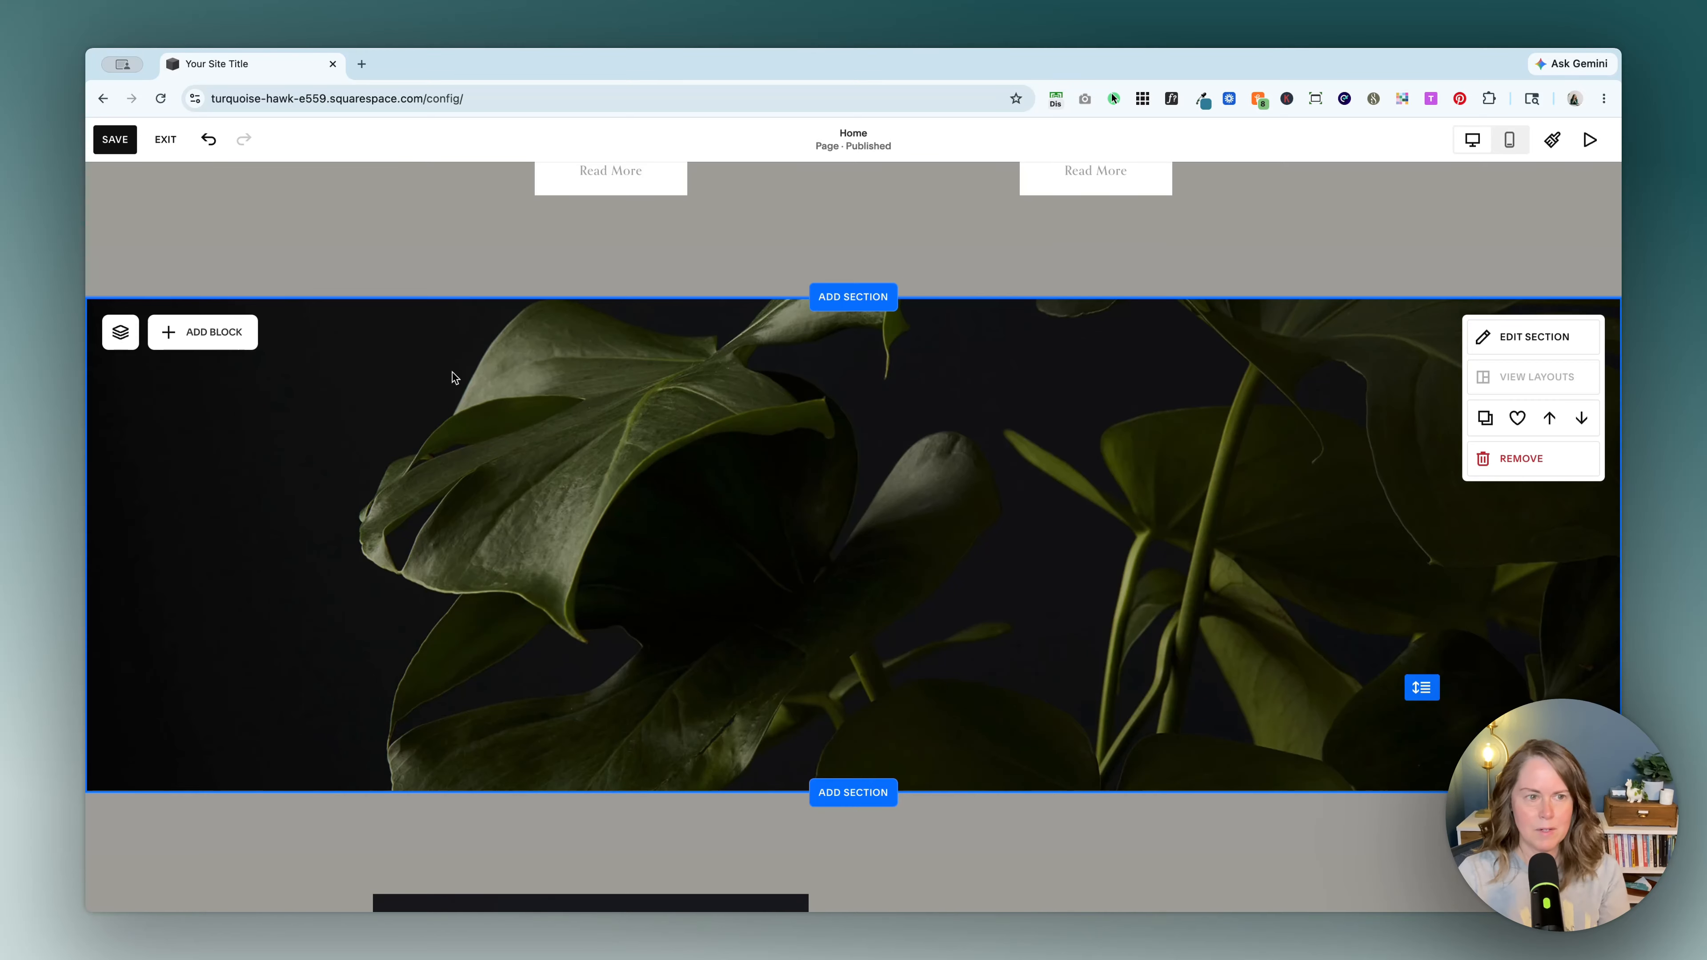
Search the available blocks for "new" and add a Newsletter block to the emptied leaf-background section
click(204, 340)
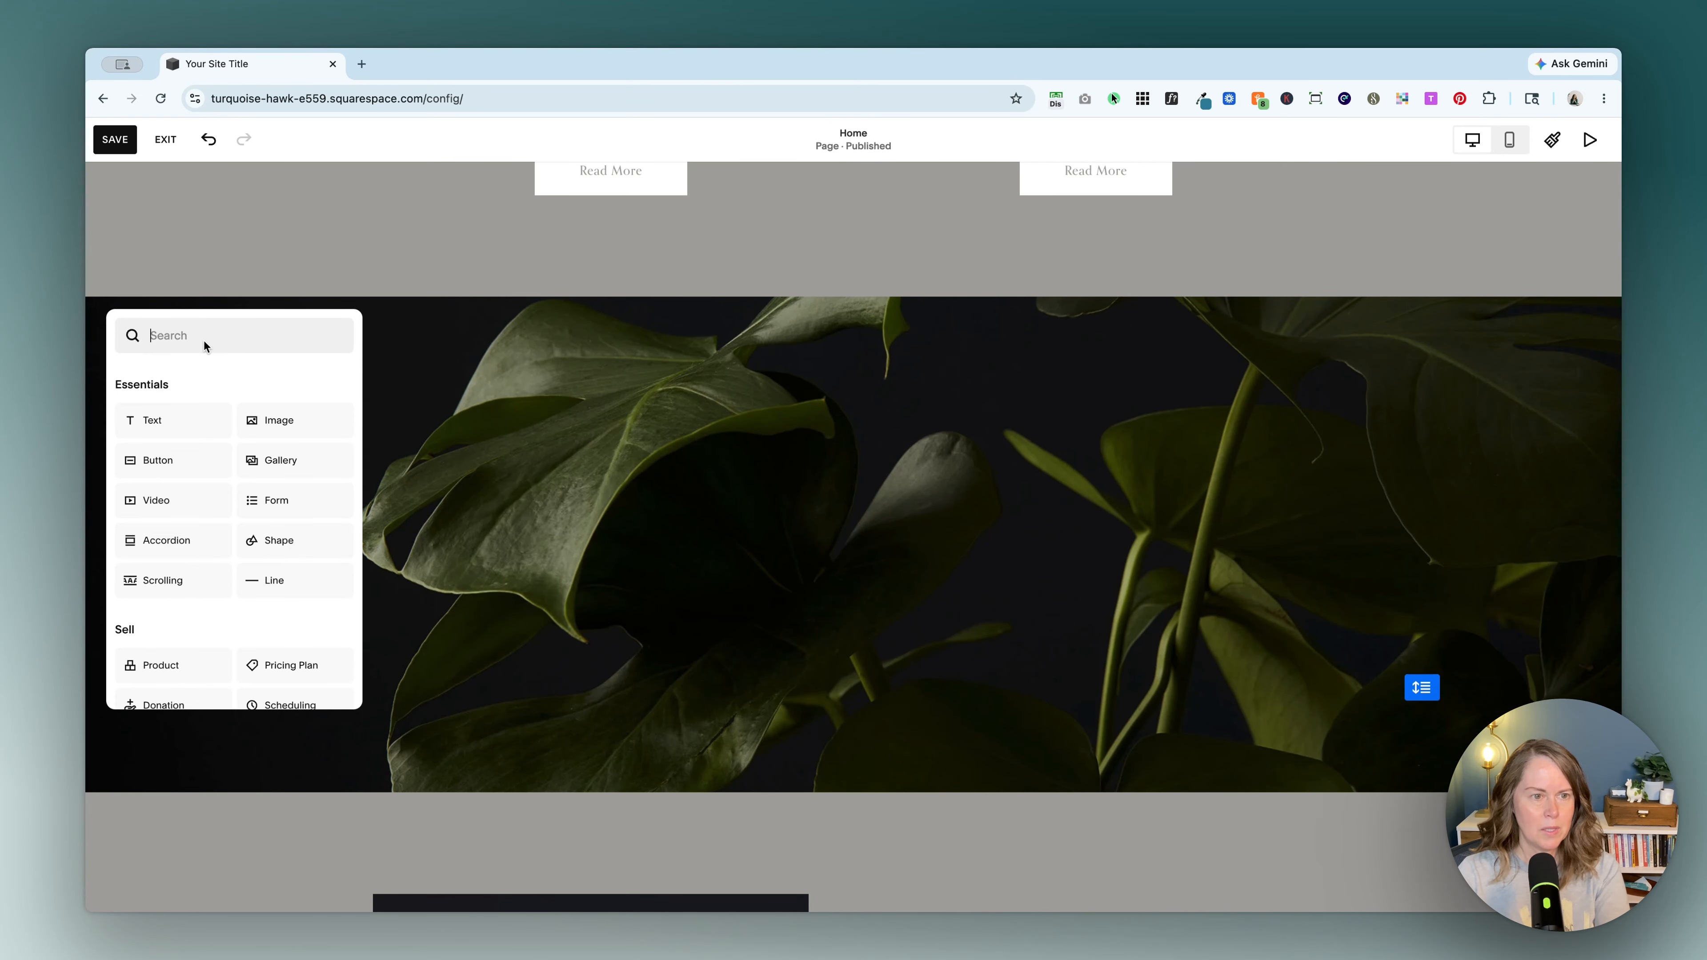
text(new)
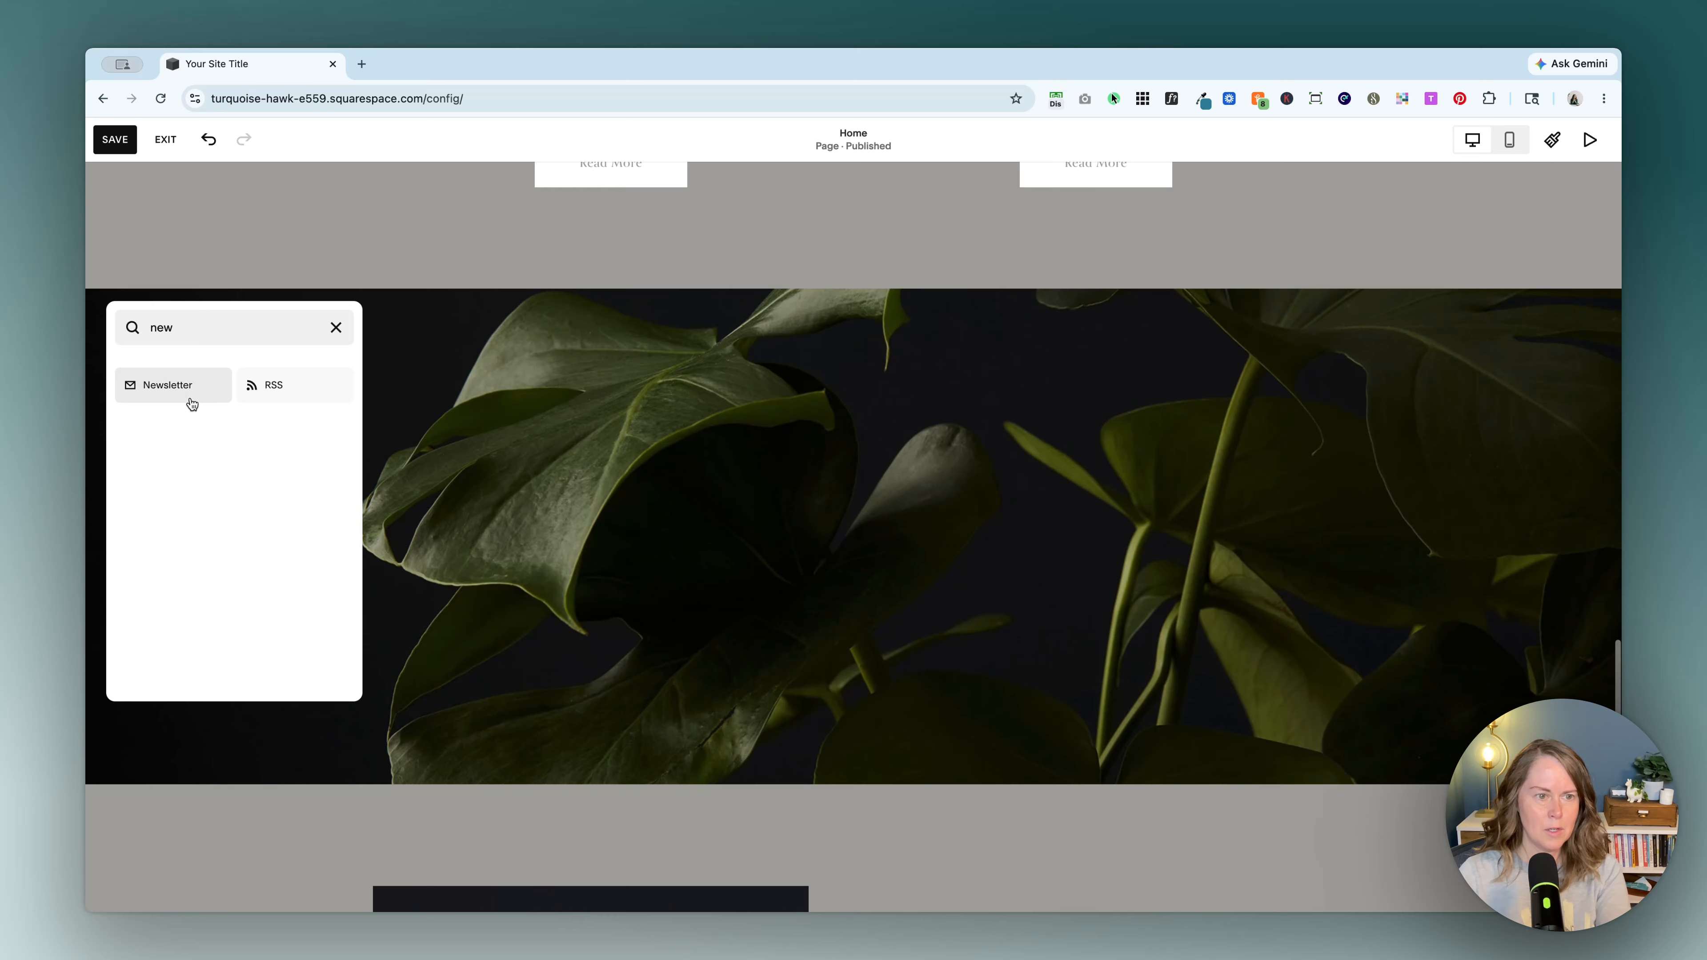
click(191, 404)
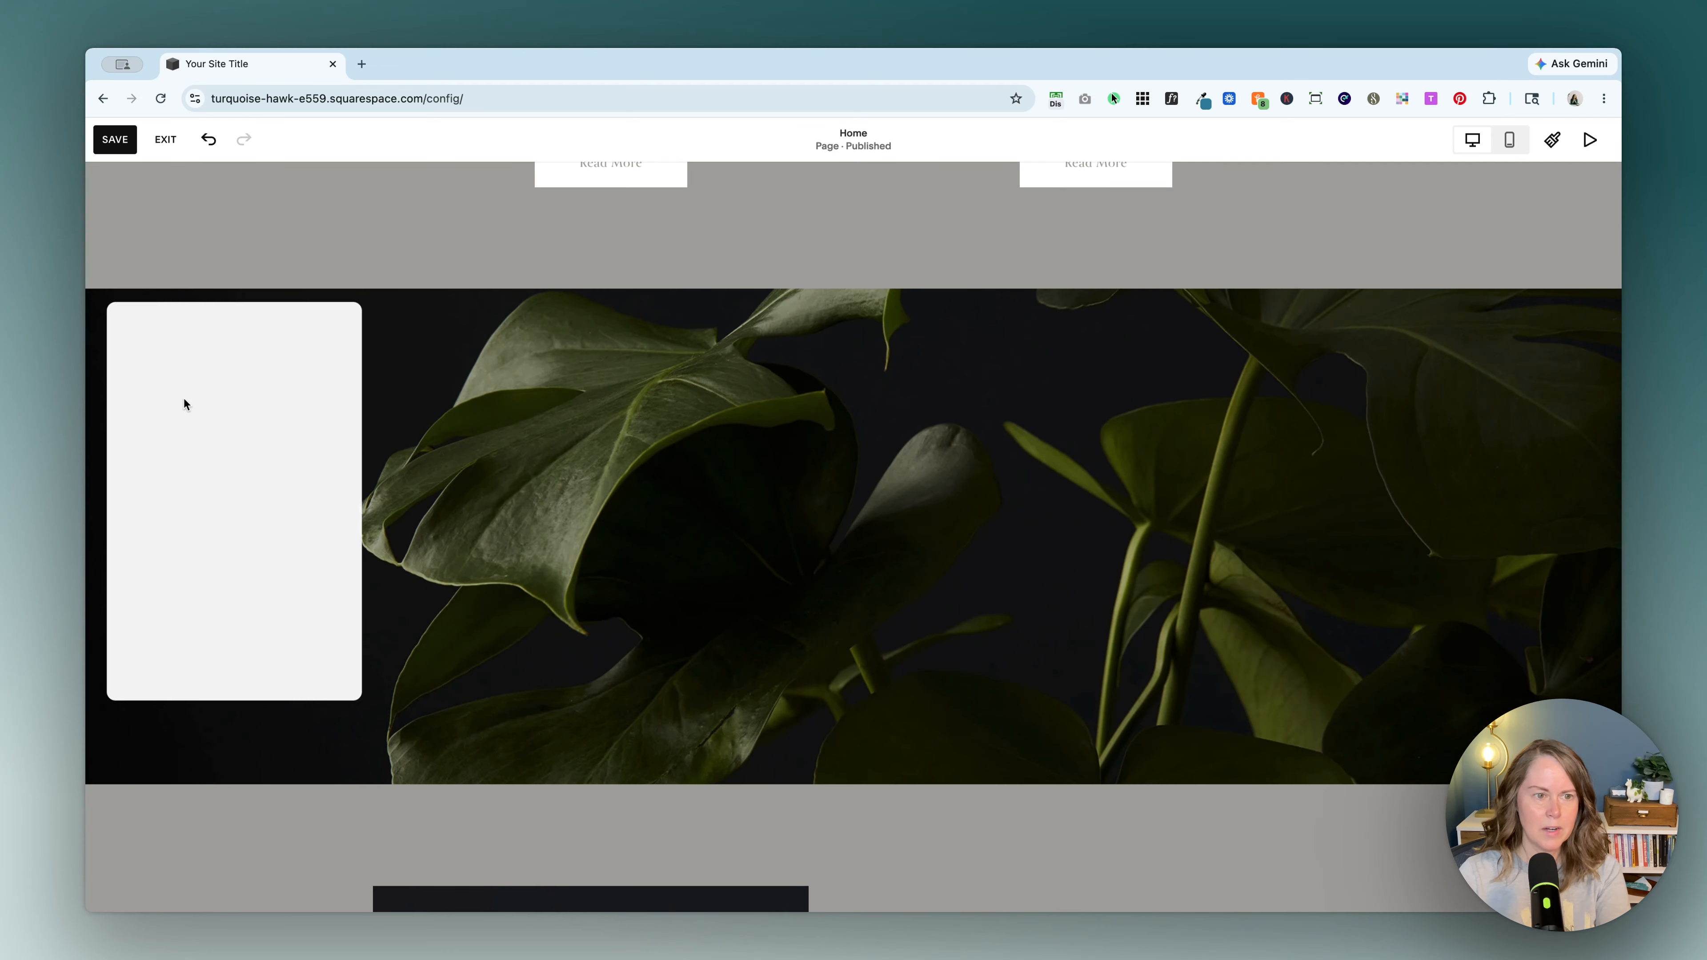
drag(767, 526, 1103, 529)
drag(991, 531, 1118, 538)
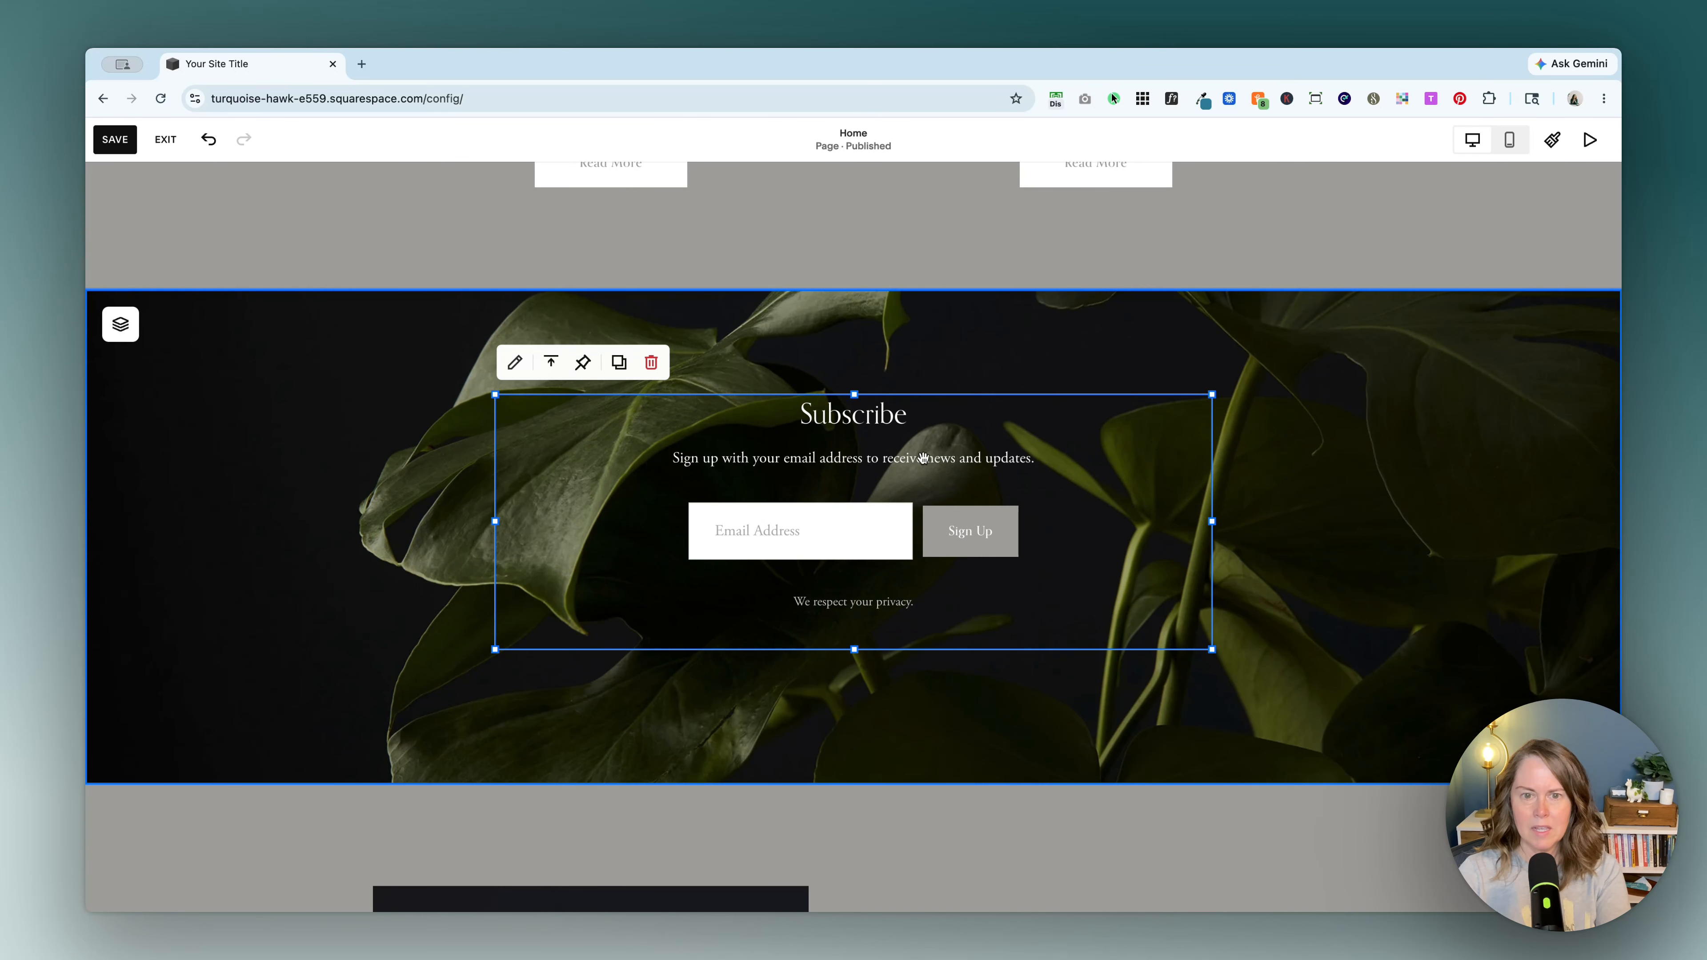
Try the Stack layout and left alignment on the newsletter block, and return it to Float with centred alignment
click(512, 363)
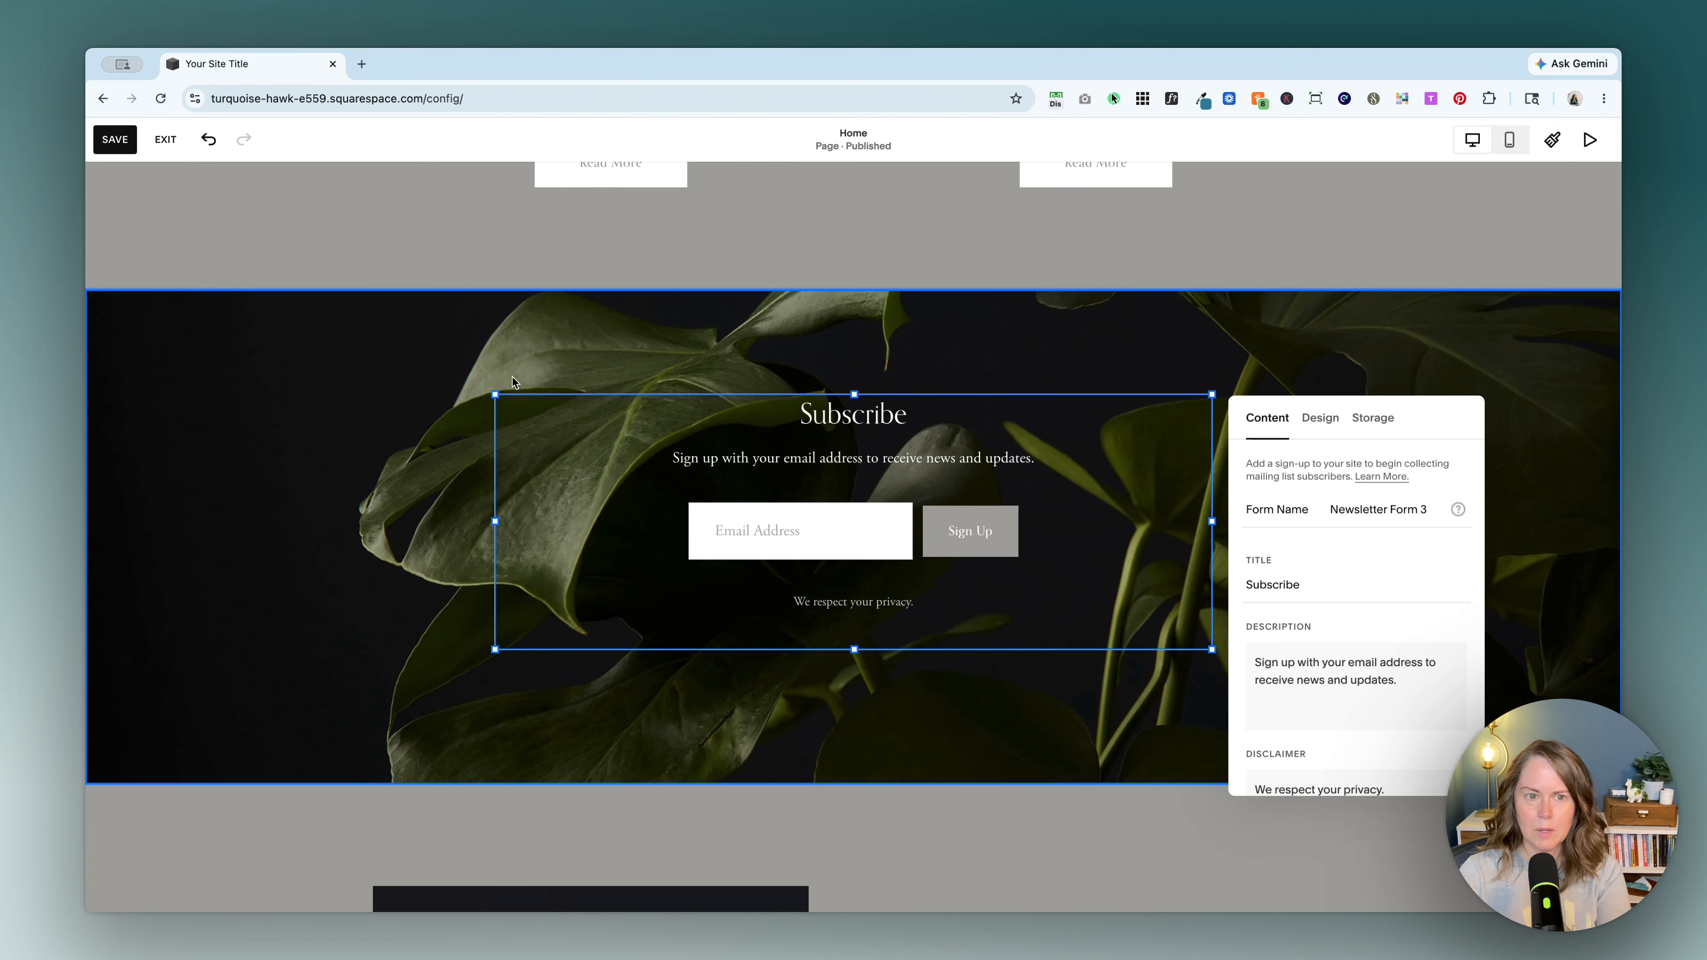
click(1320, 418)
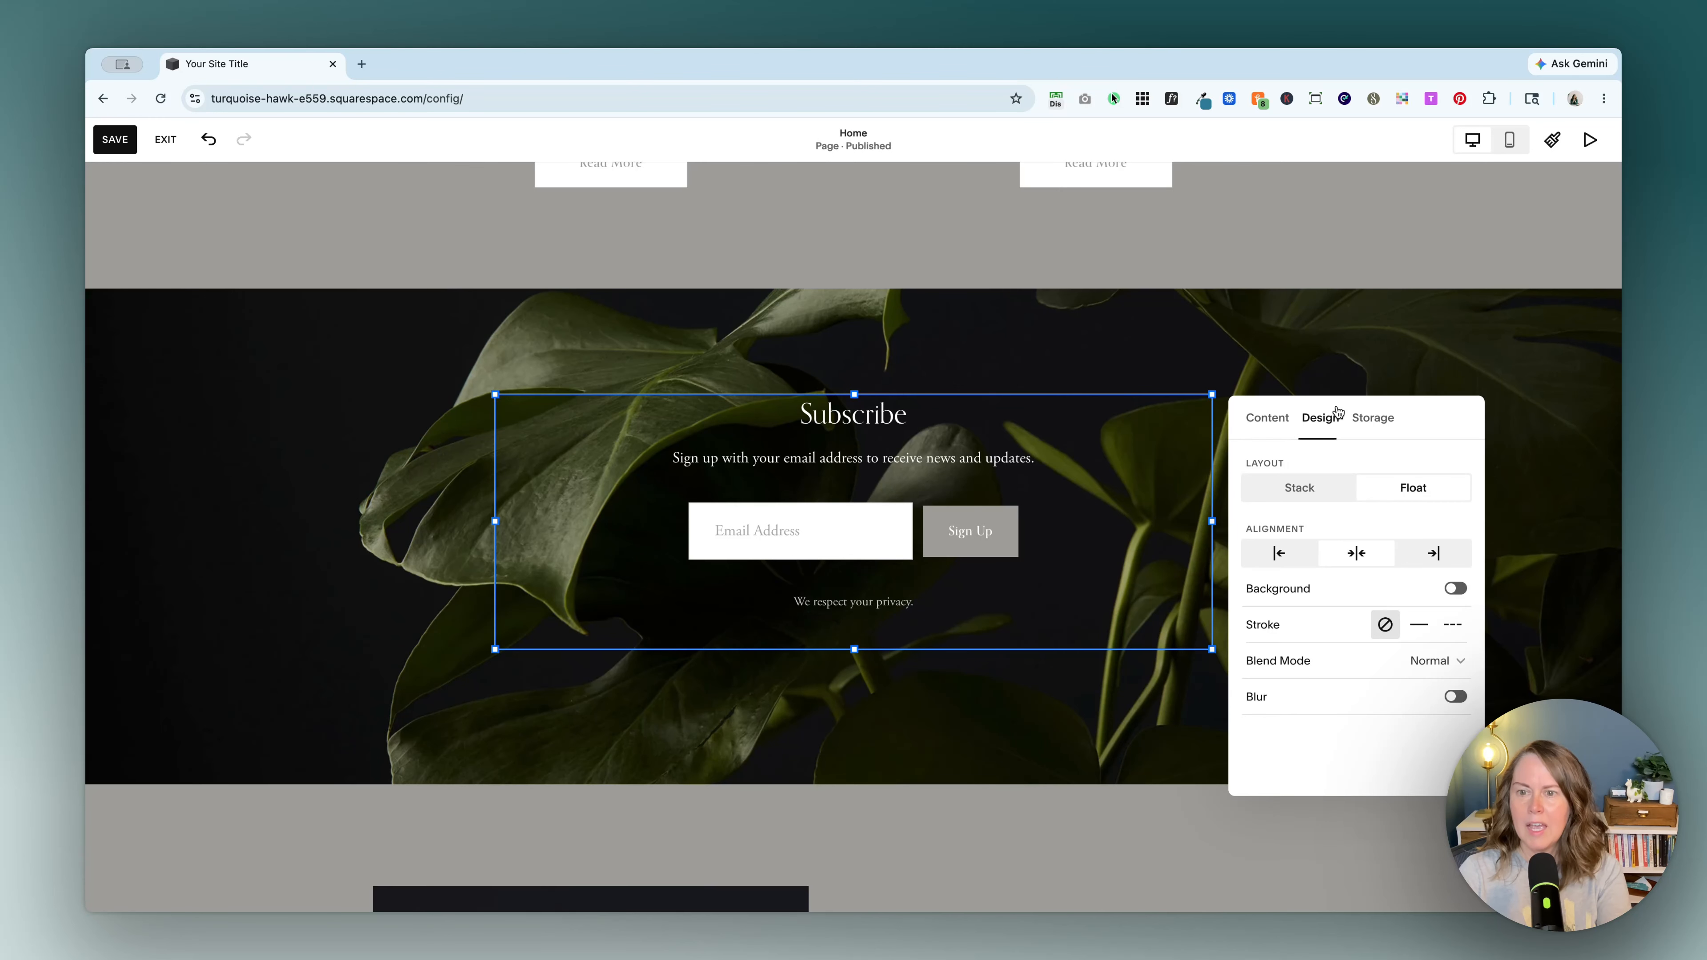
click(1314, 495)
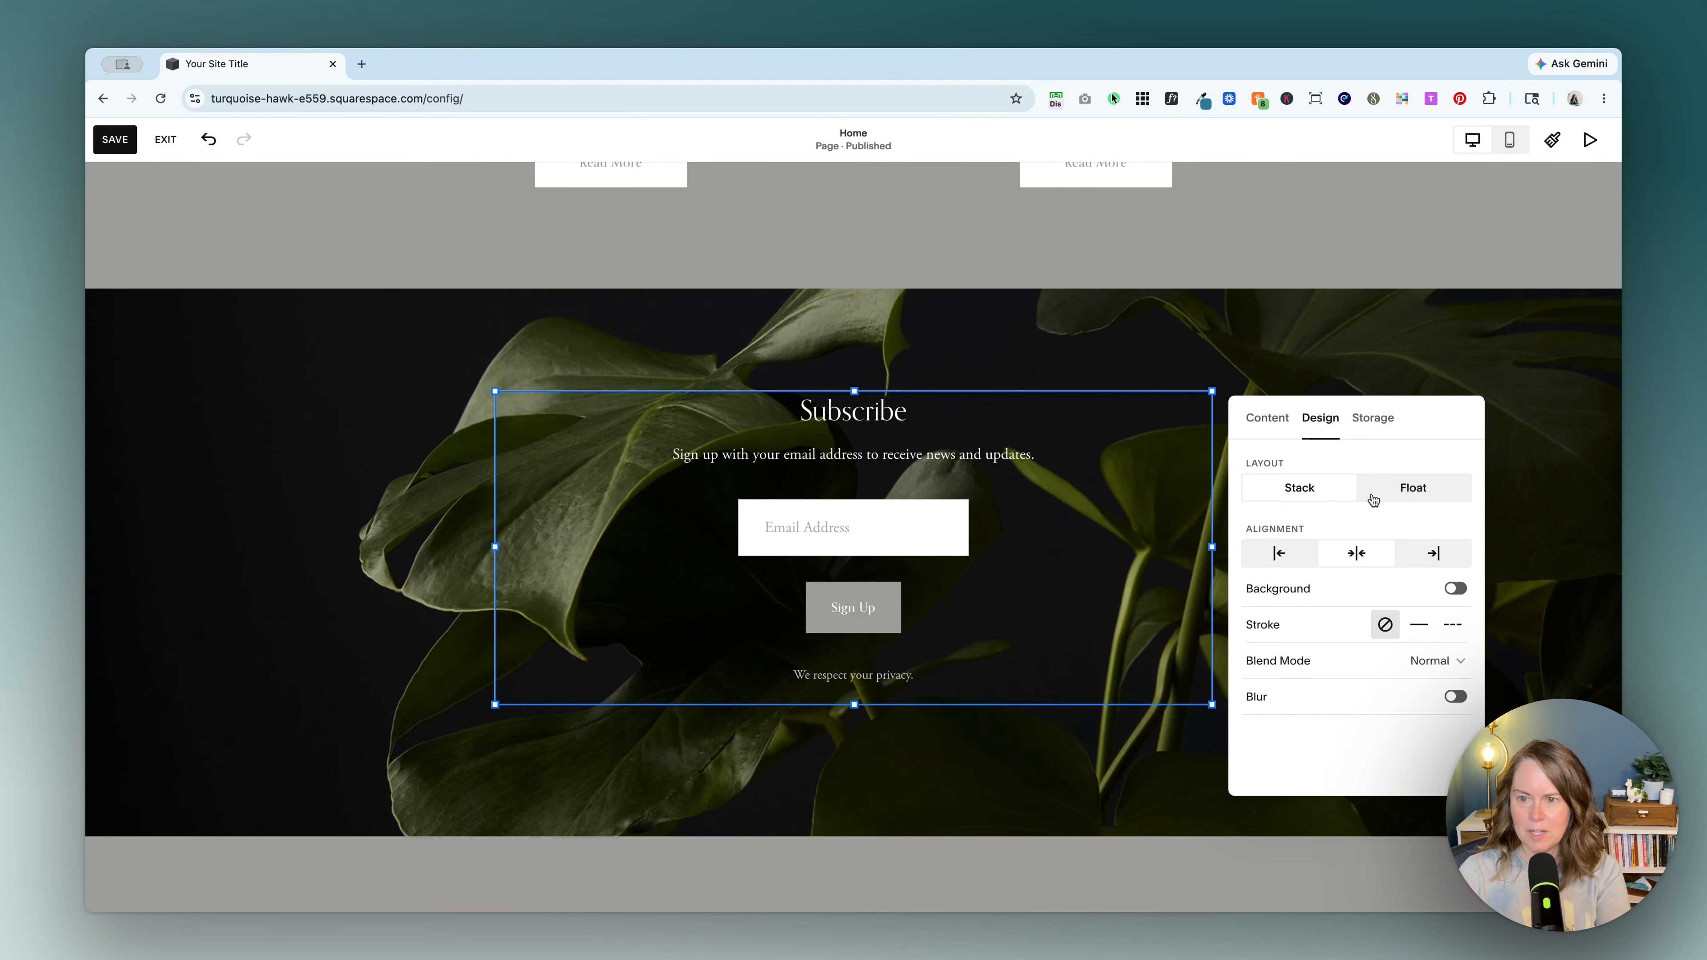
click(1413, 489)
click(1280, 563)
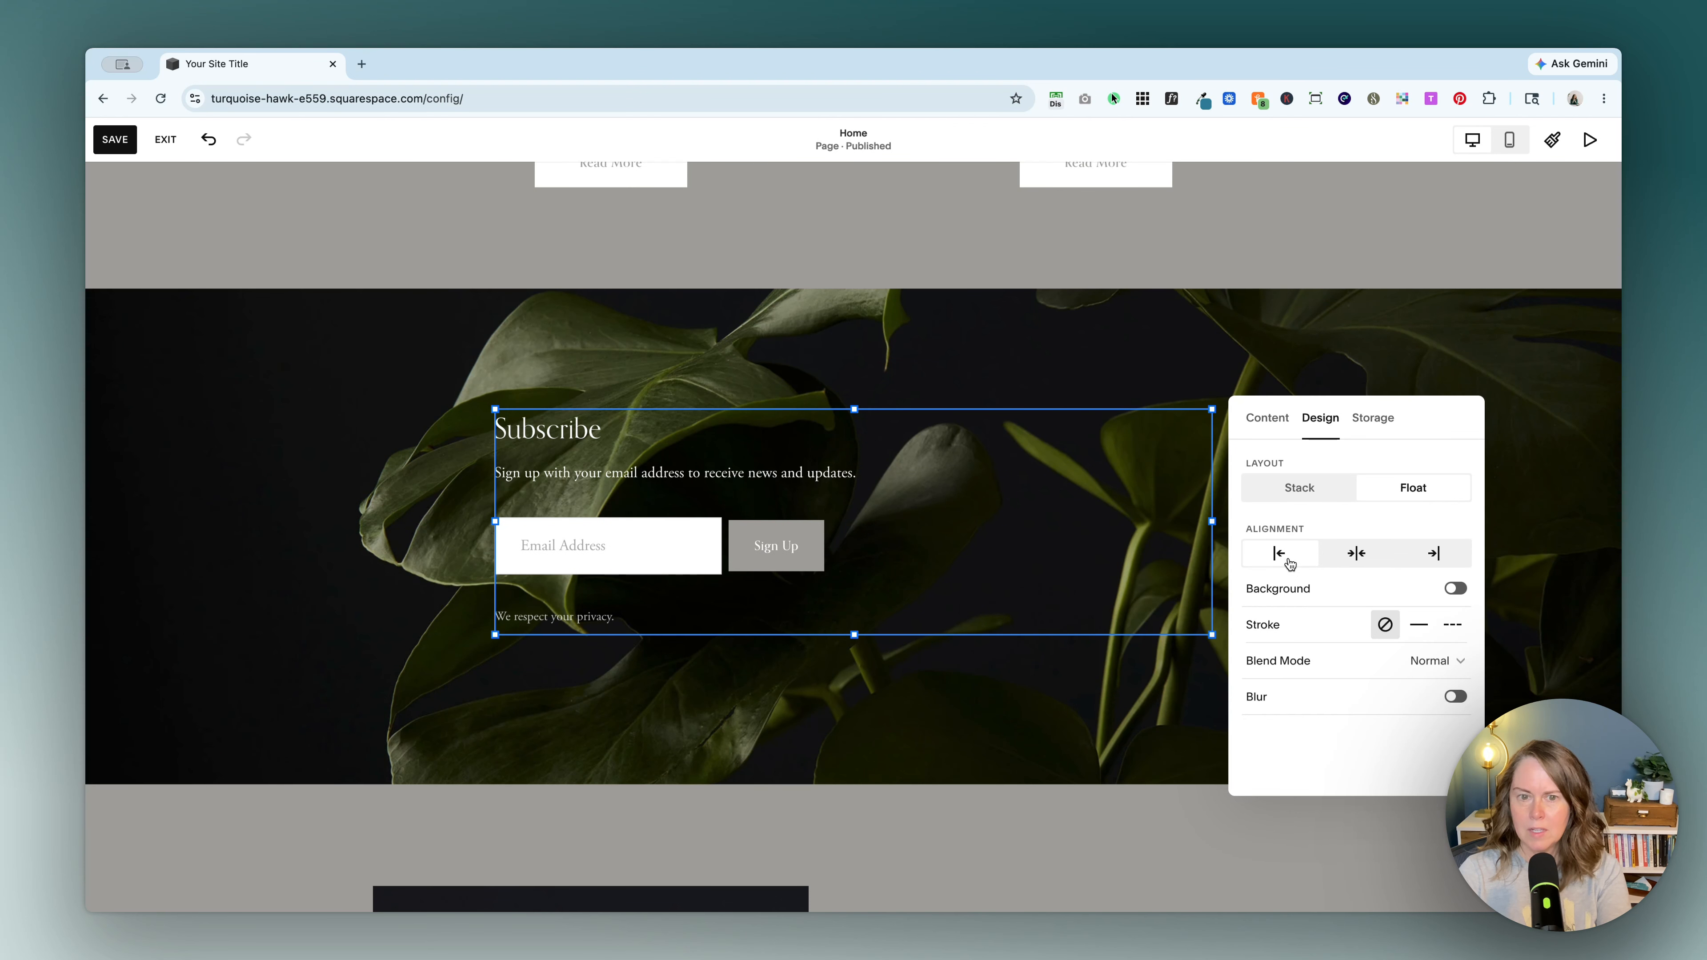
click(1357, 557)
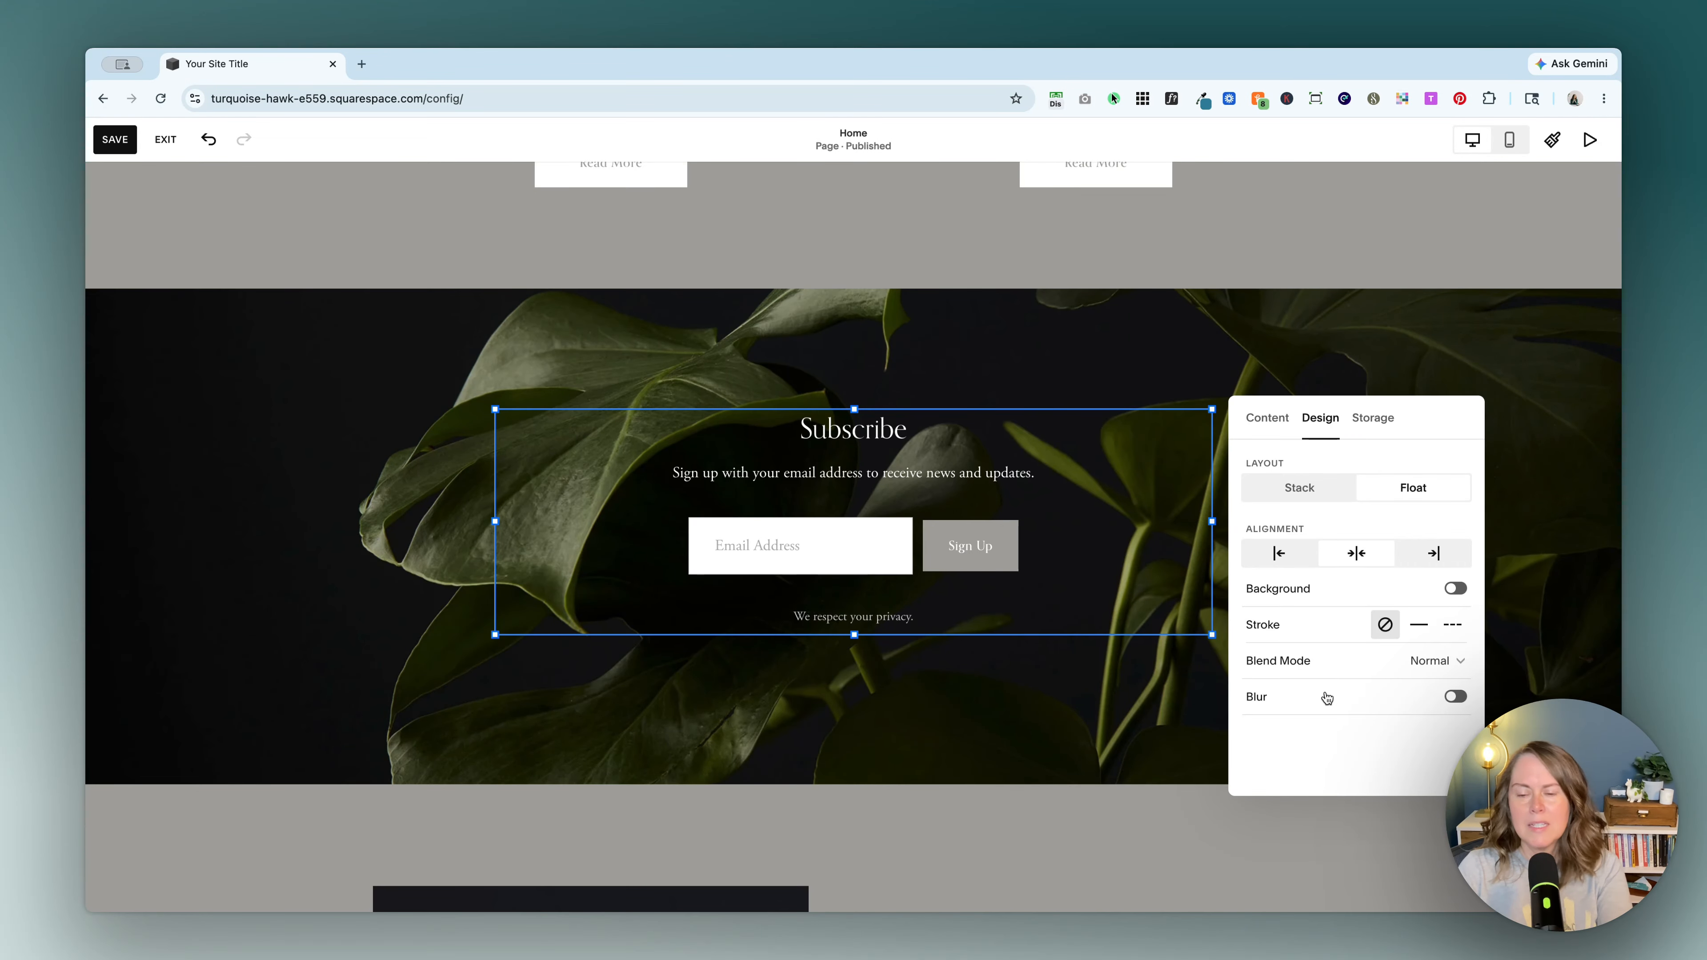
Rename the newsletter block's form as "PDF delivery"
click(1279, 422)
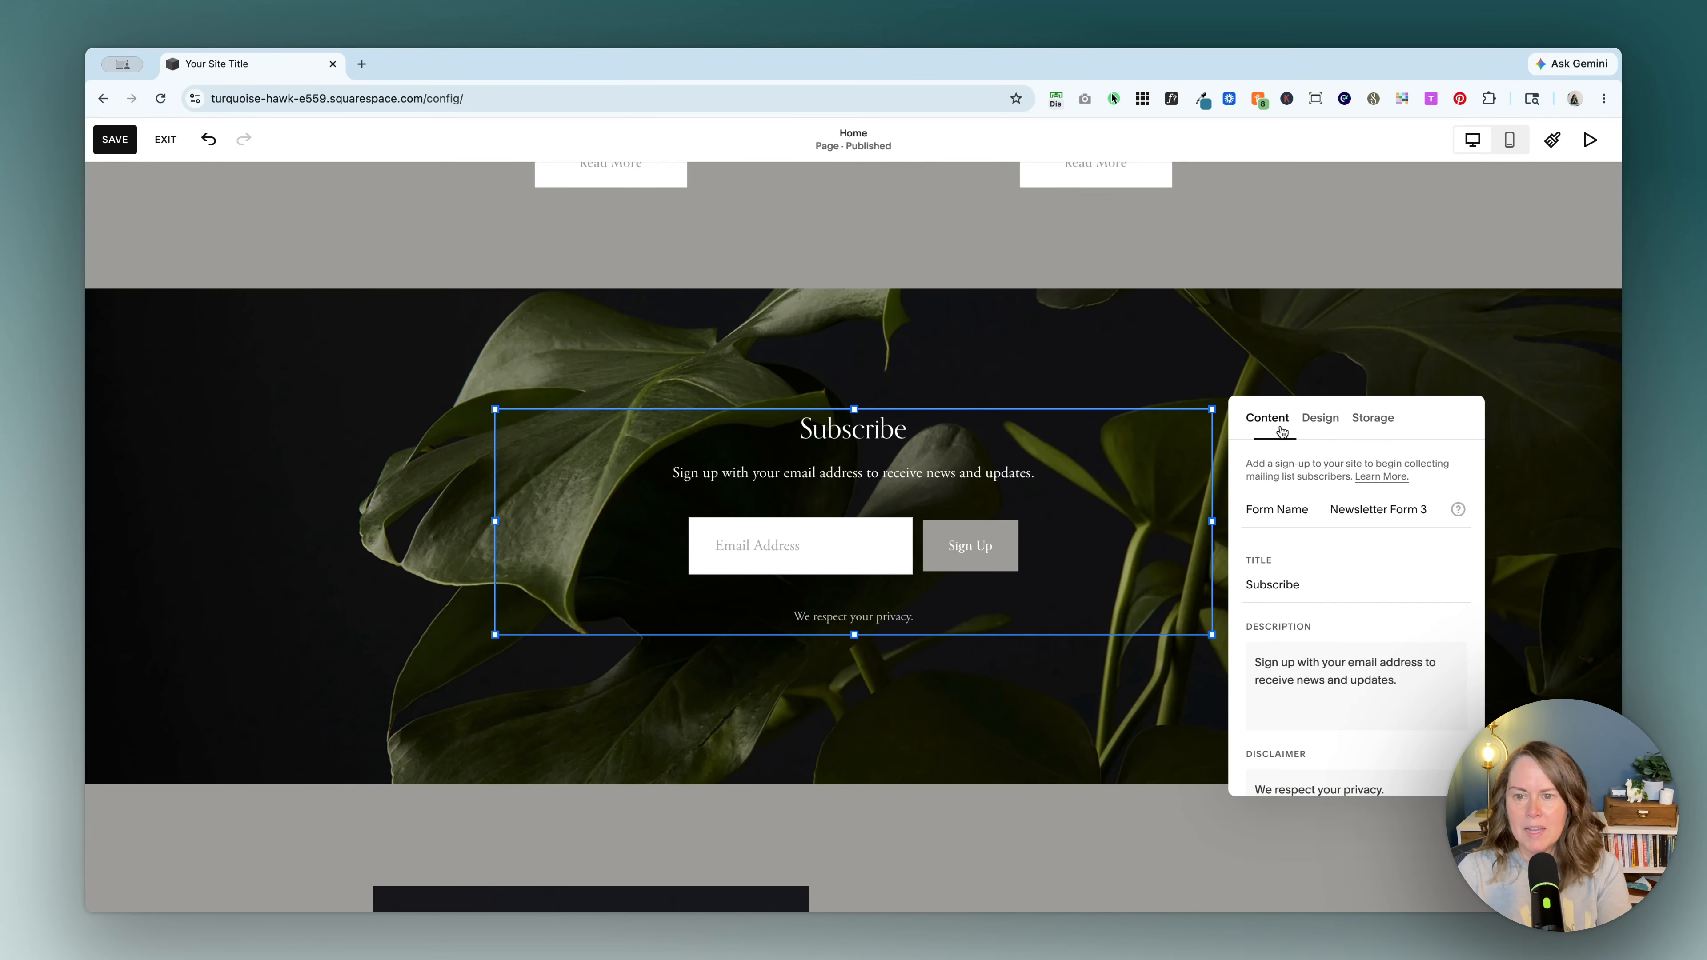
triple_click(1355, 515)
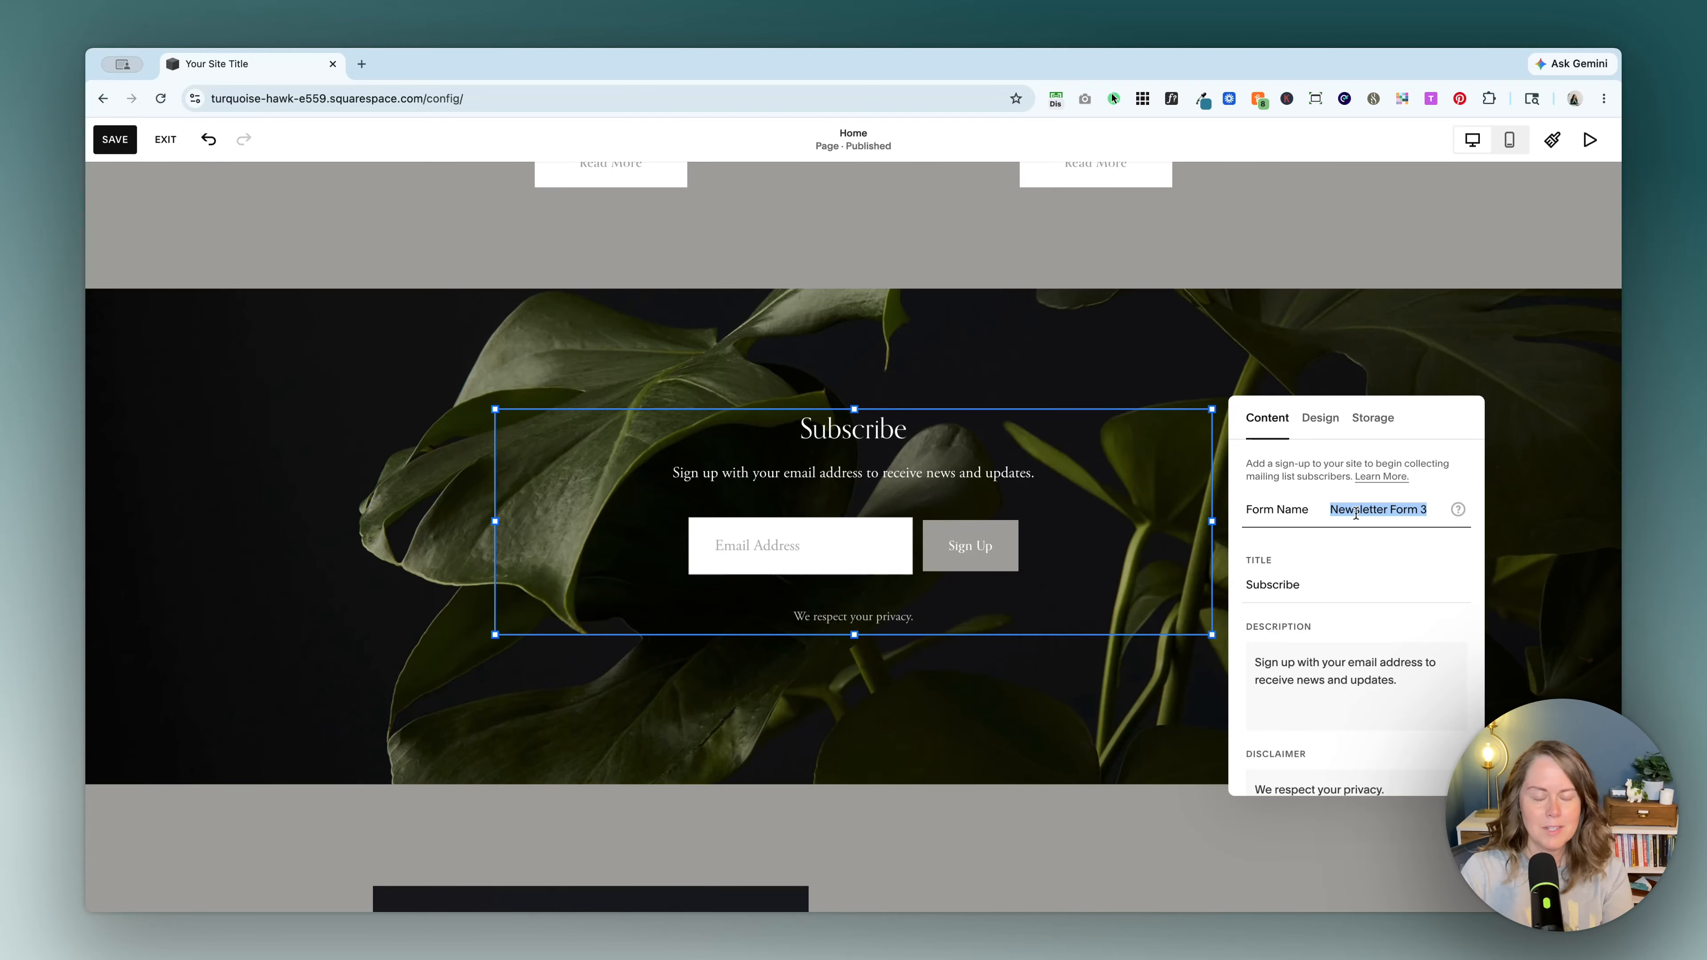
text(PDF)
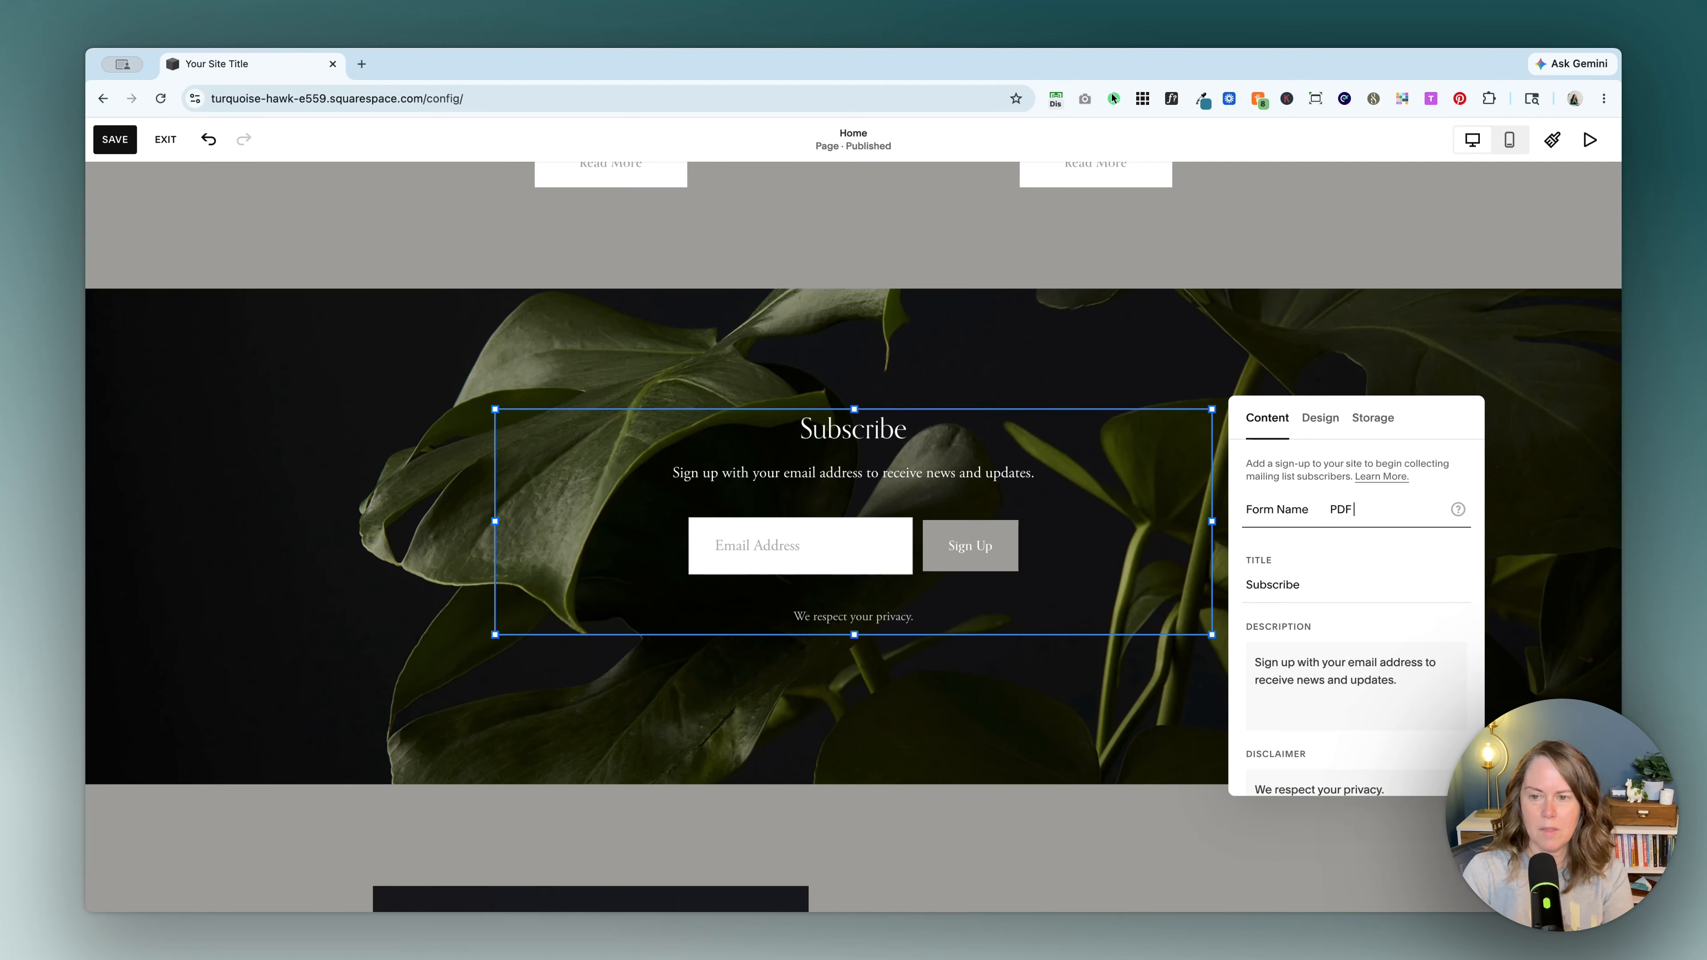
text( delivery)
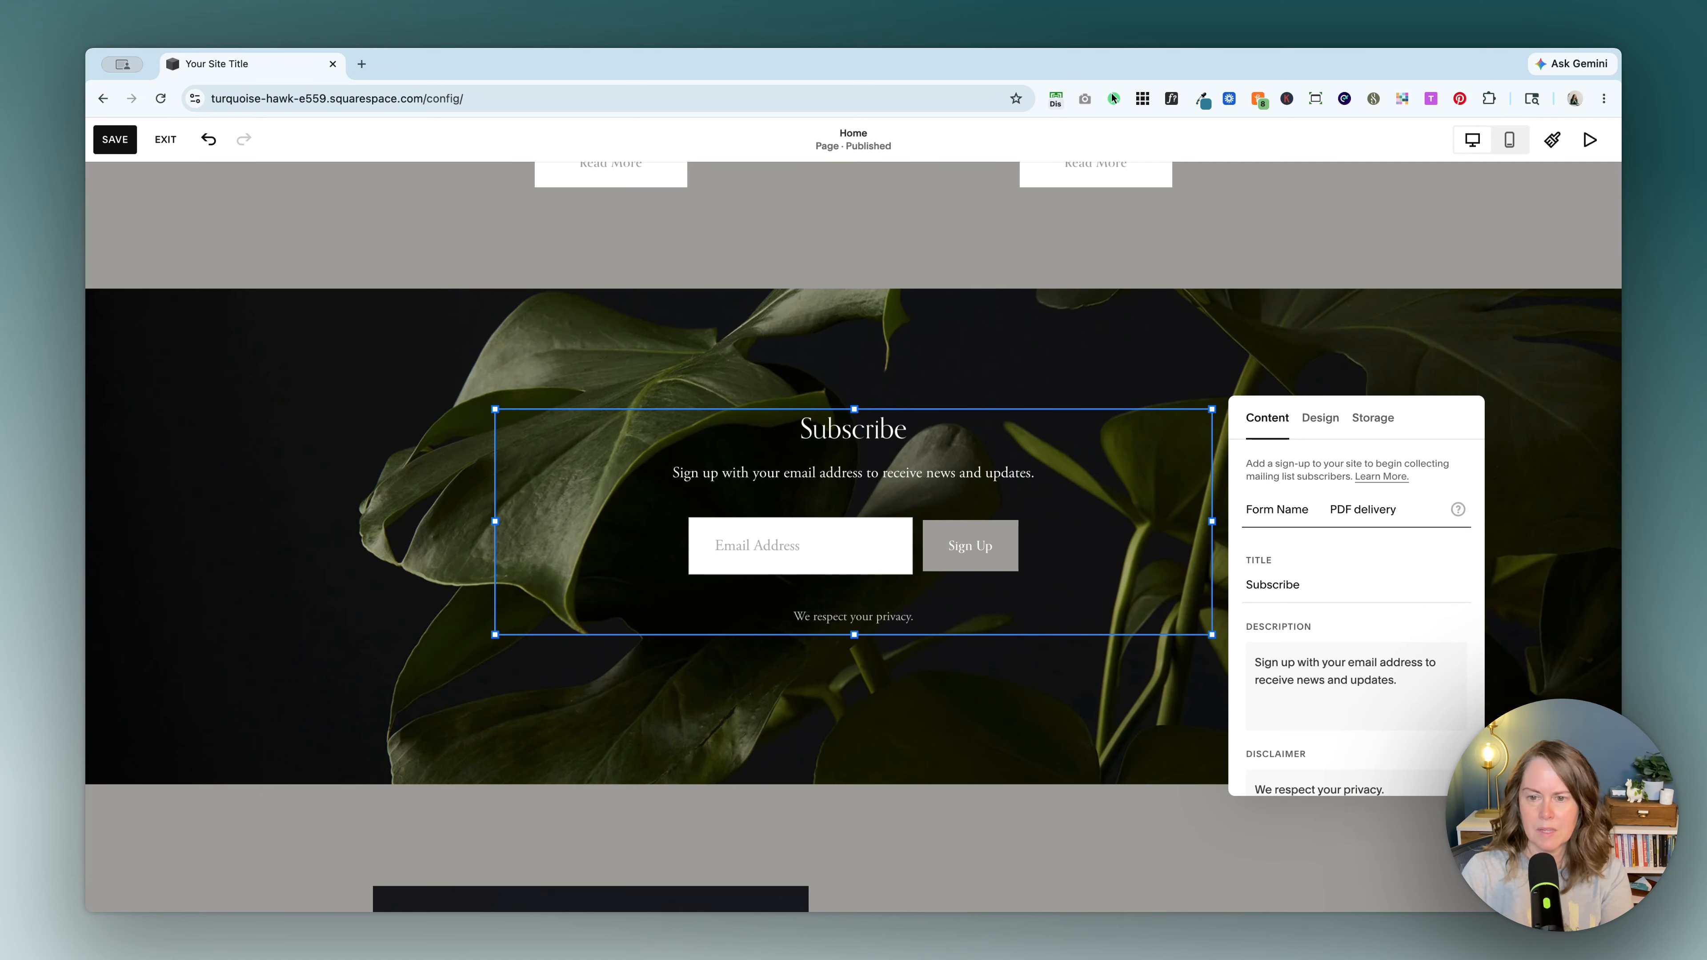
click(1345, 590)
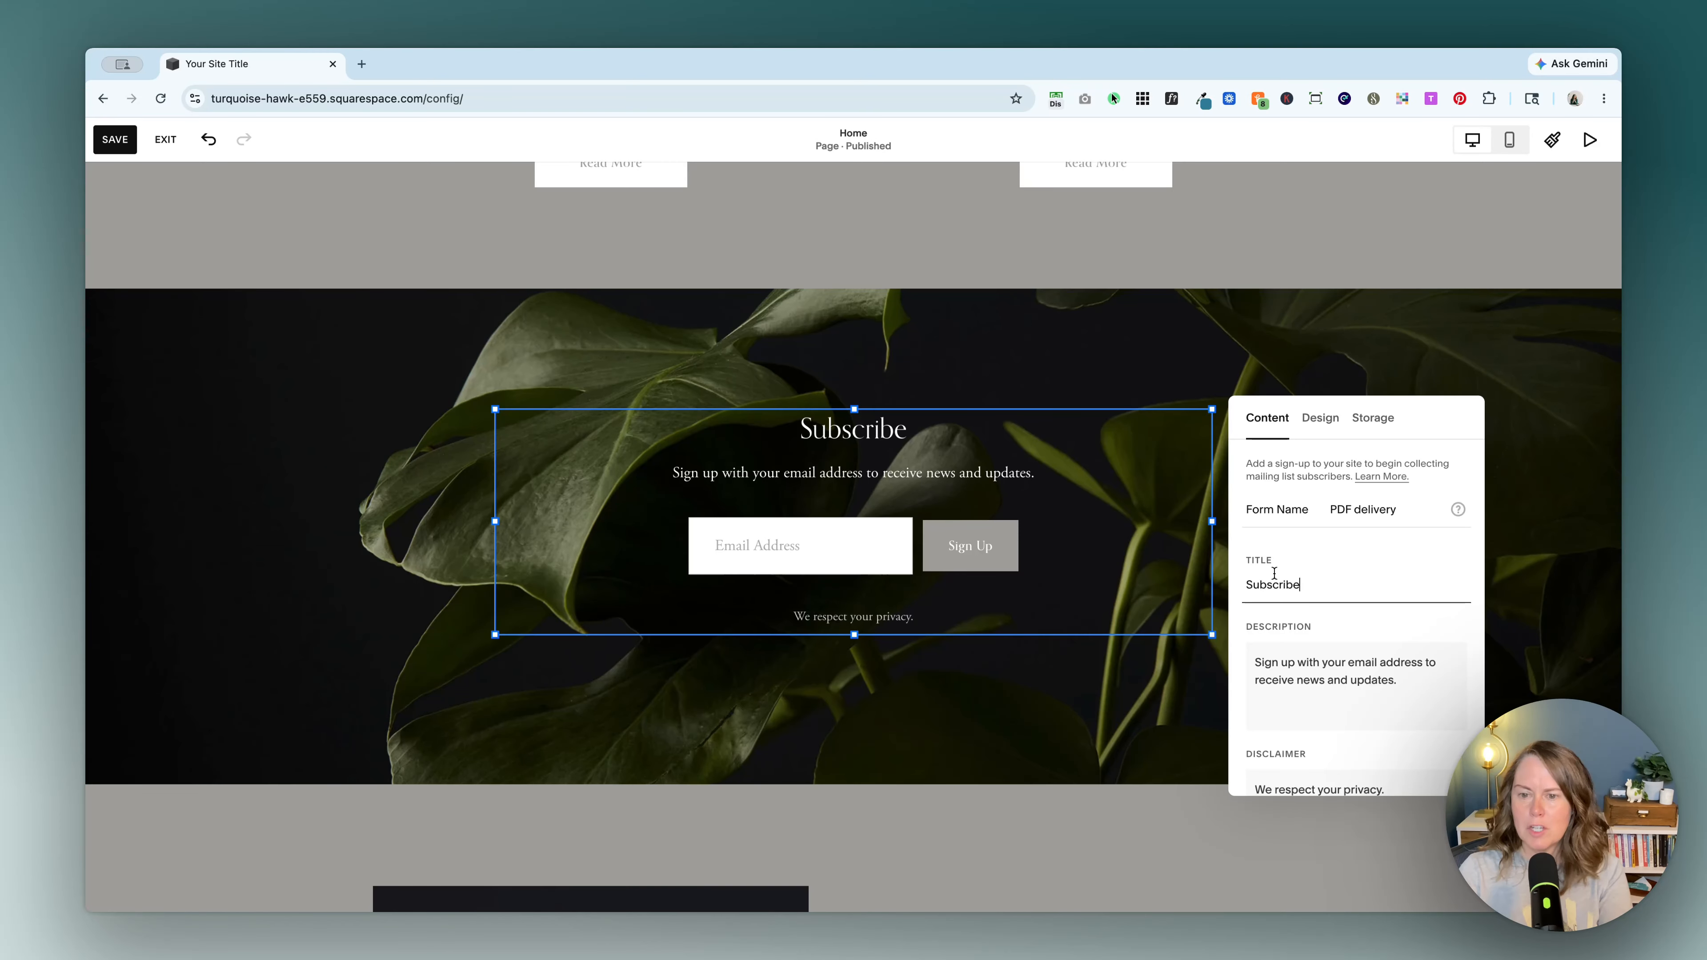
Try showing the name field in the newsletter form, turn it off again and close the block's settings
scroll(1285, 674, down, 5)
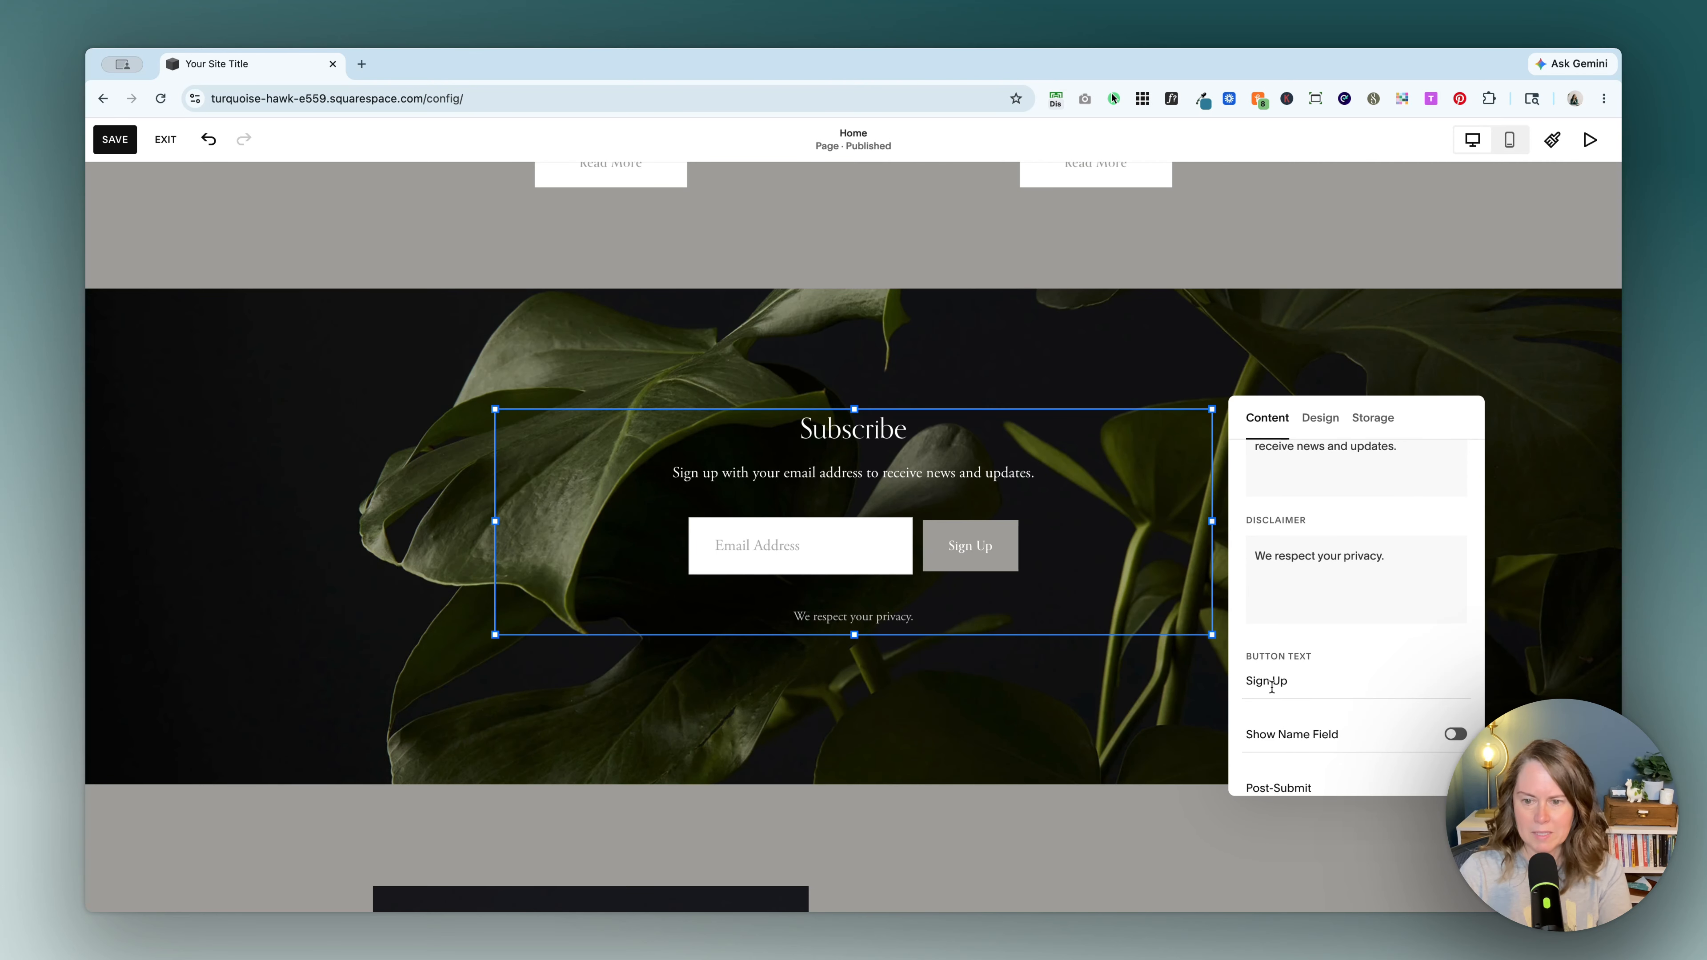
scroll(1444, 702, down, 1)
click(1456, 707)
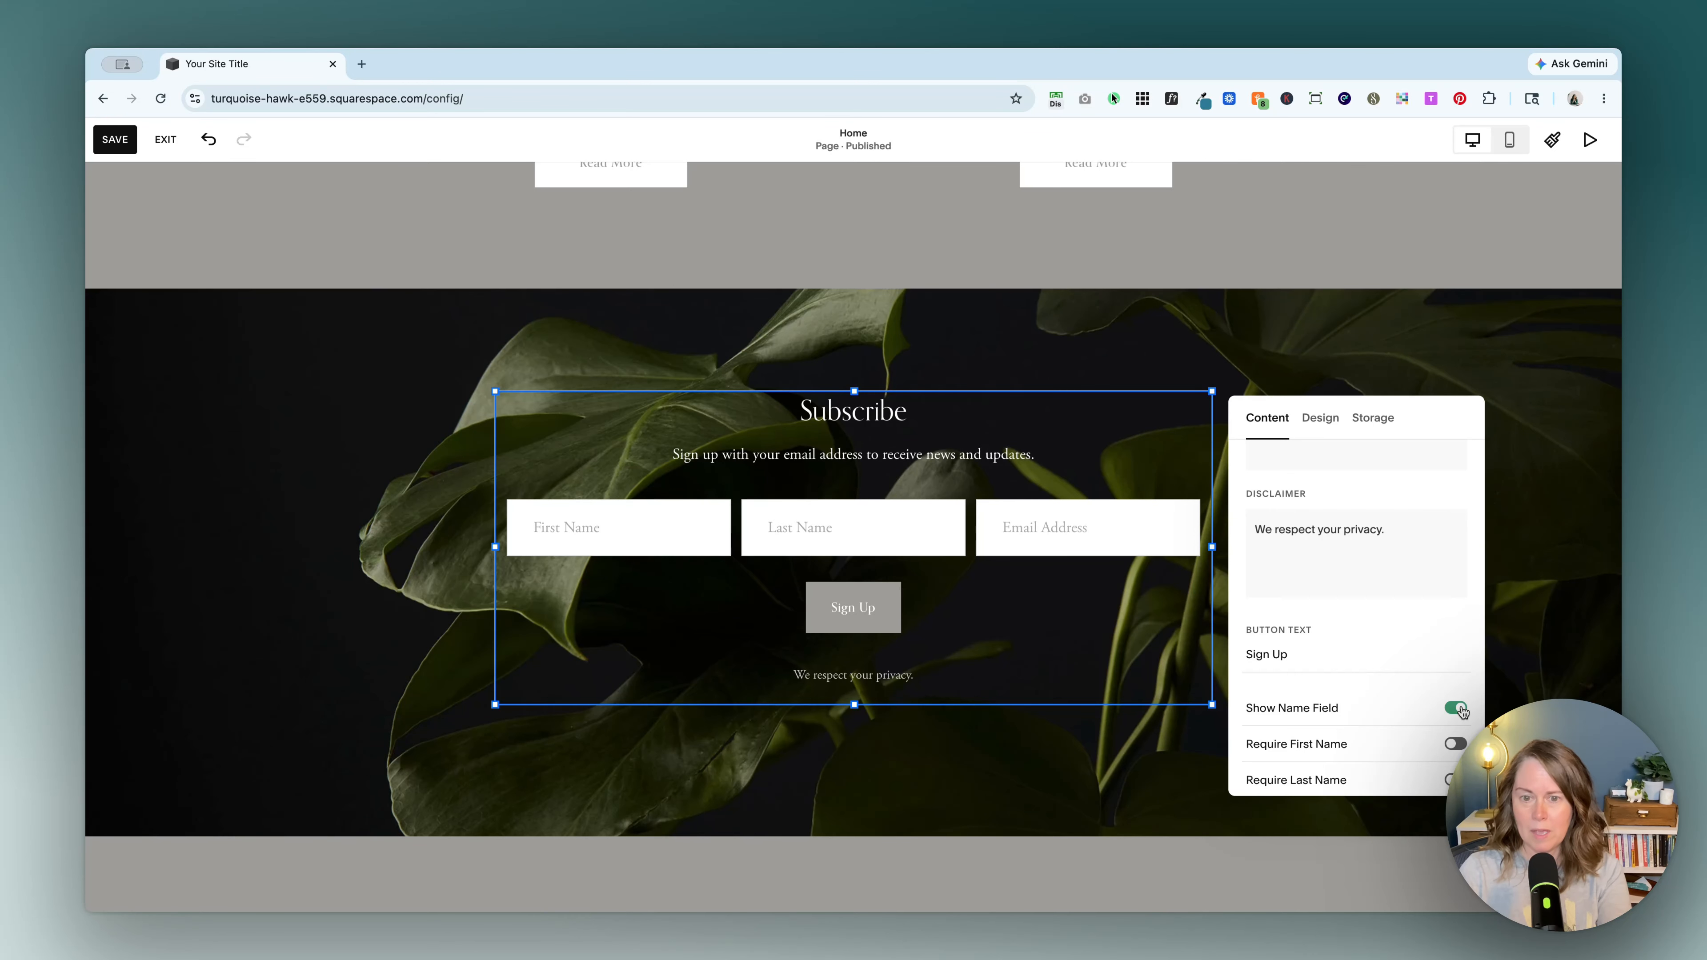
click(1456, 707)
click(1456, 708)
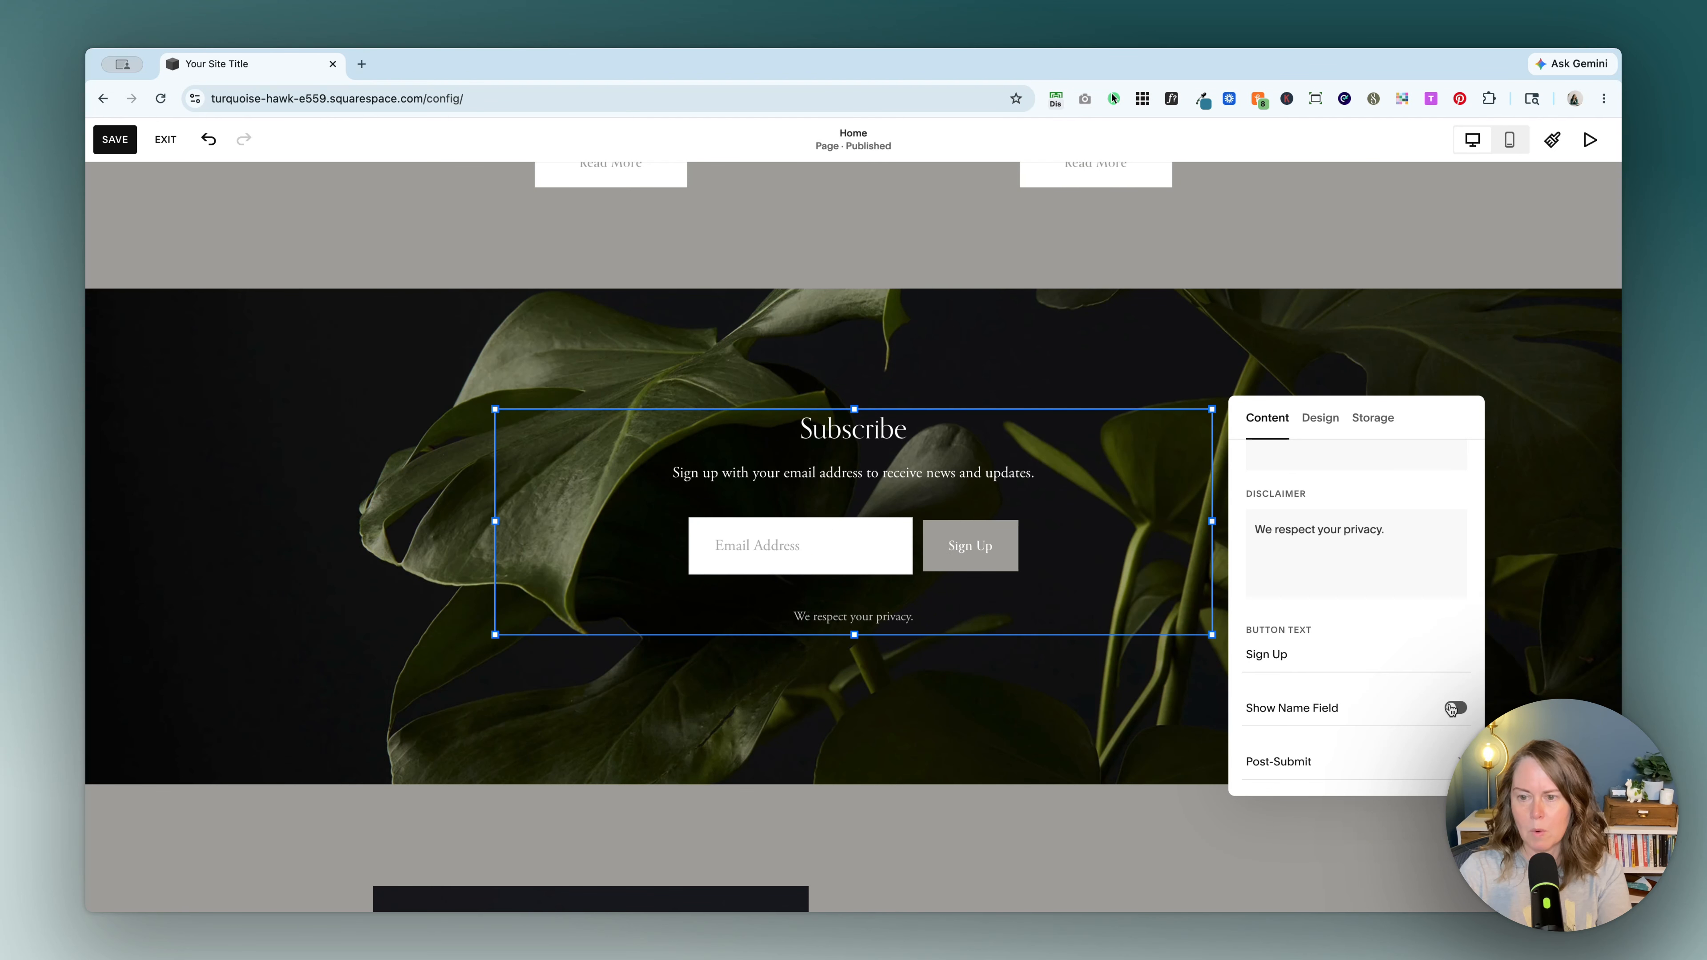
scroll(1409, 715, down, 2)
click(1454, 633)
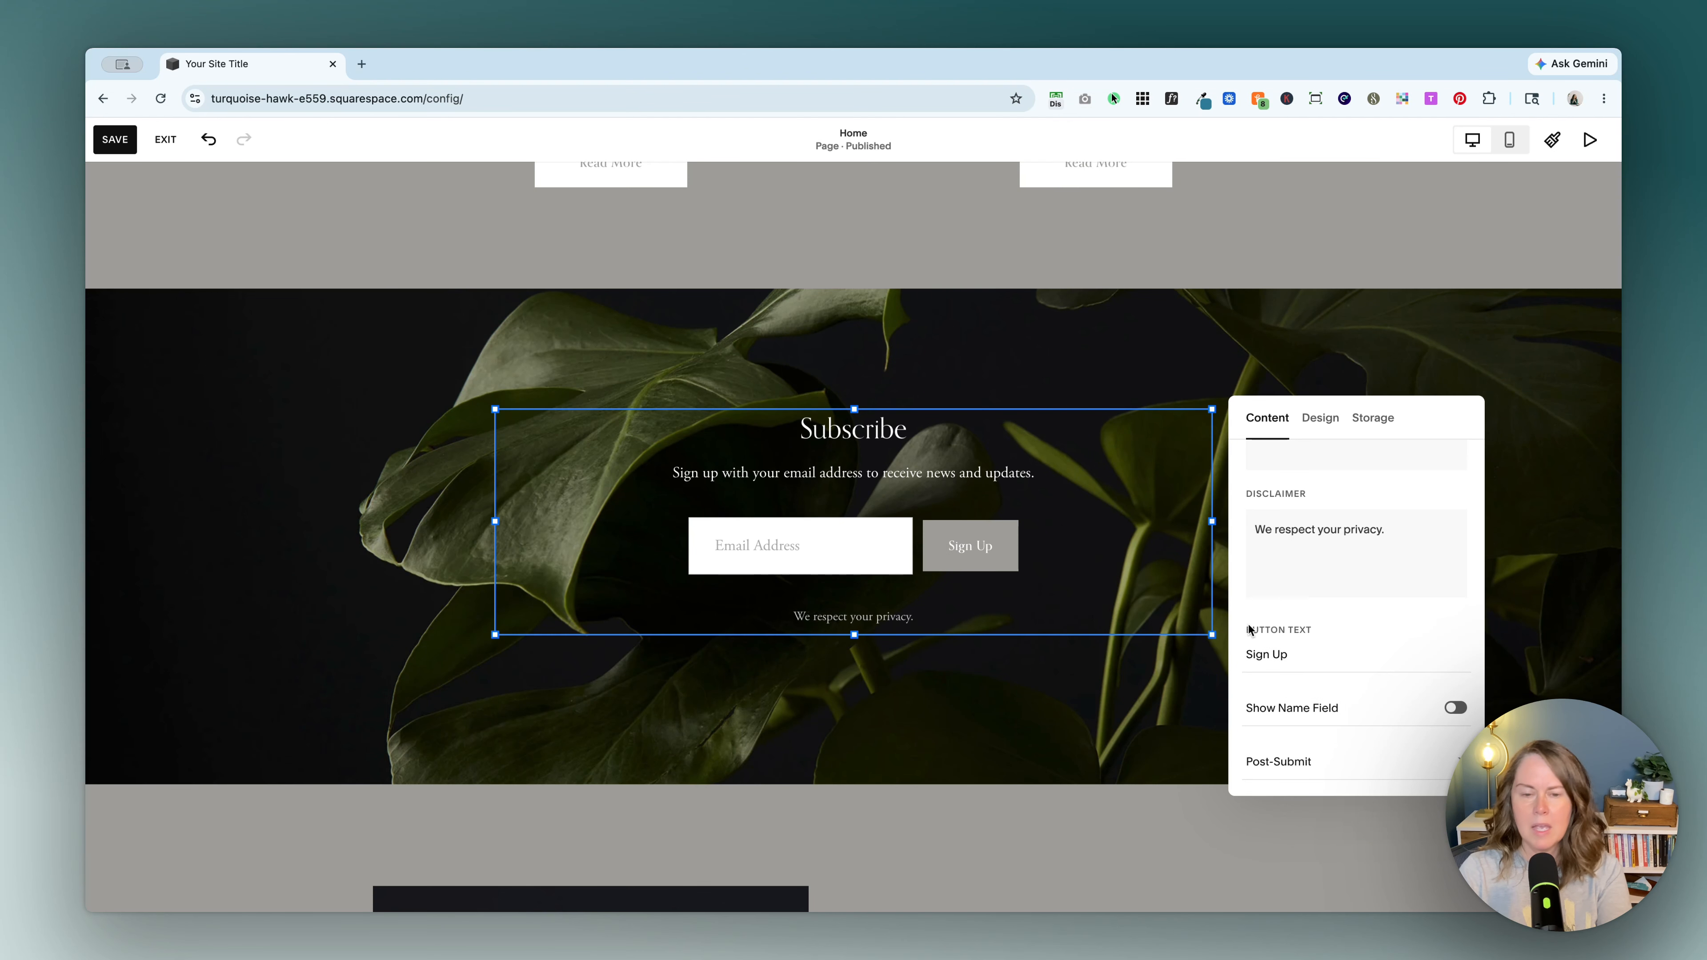
scroll(905, 620, up, 2)
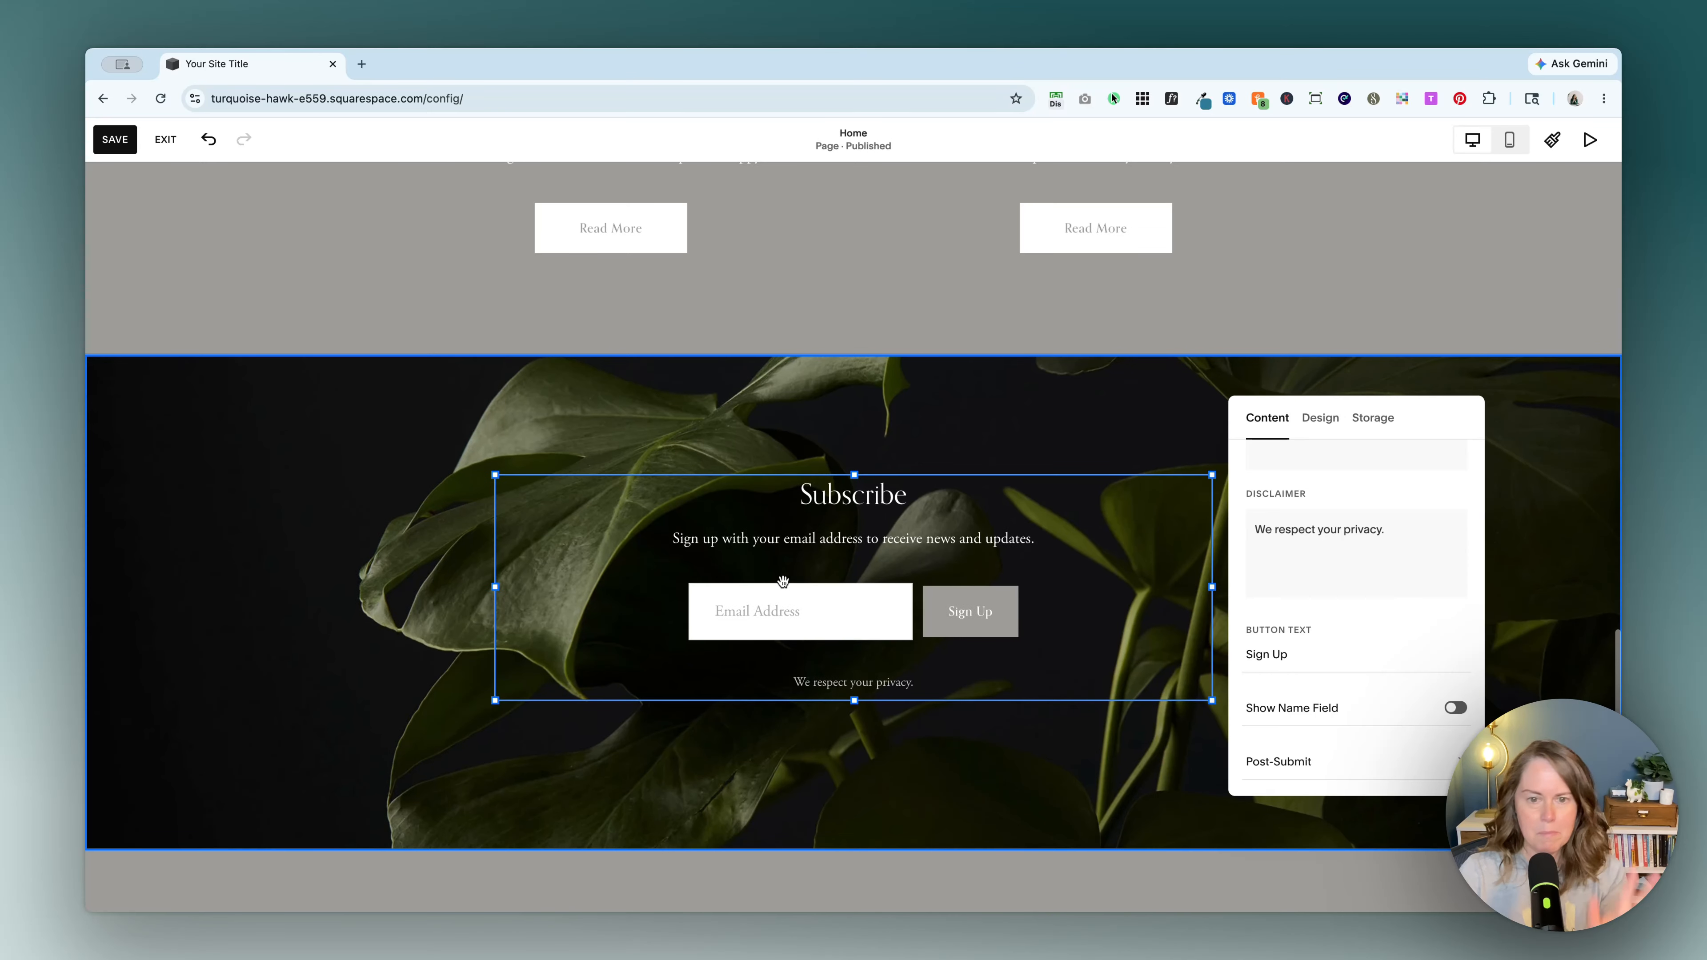
click(1008, 753)
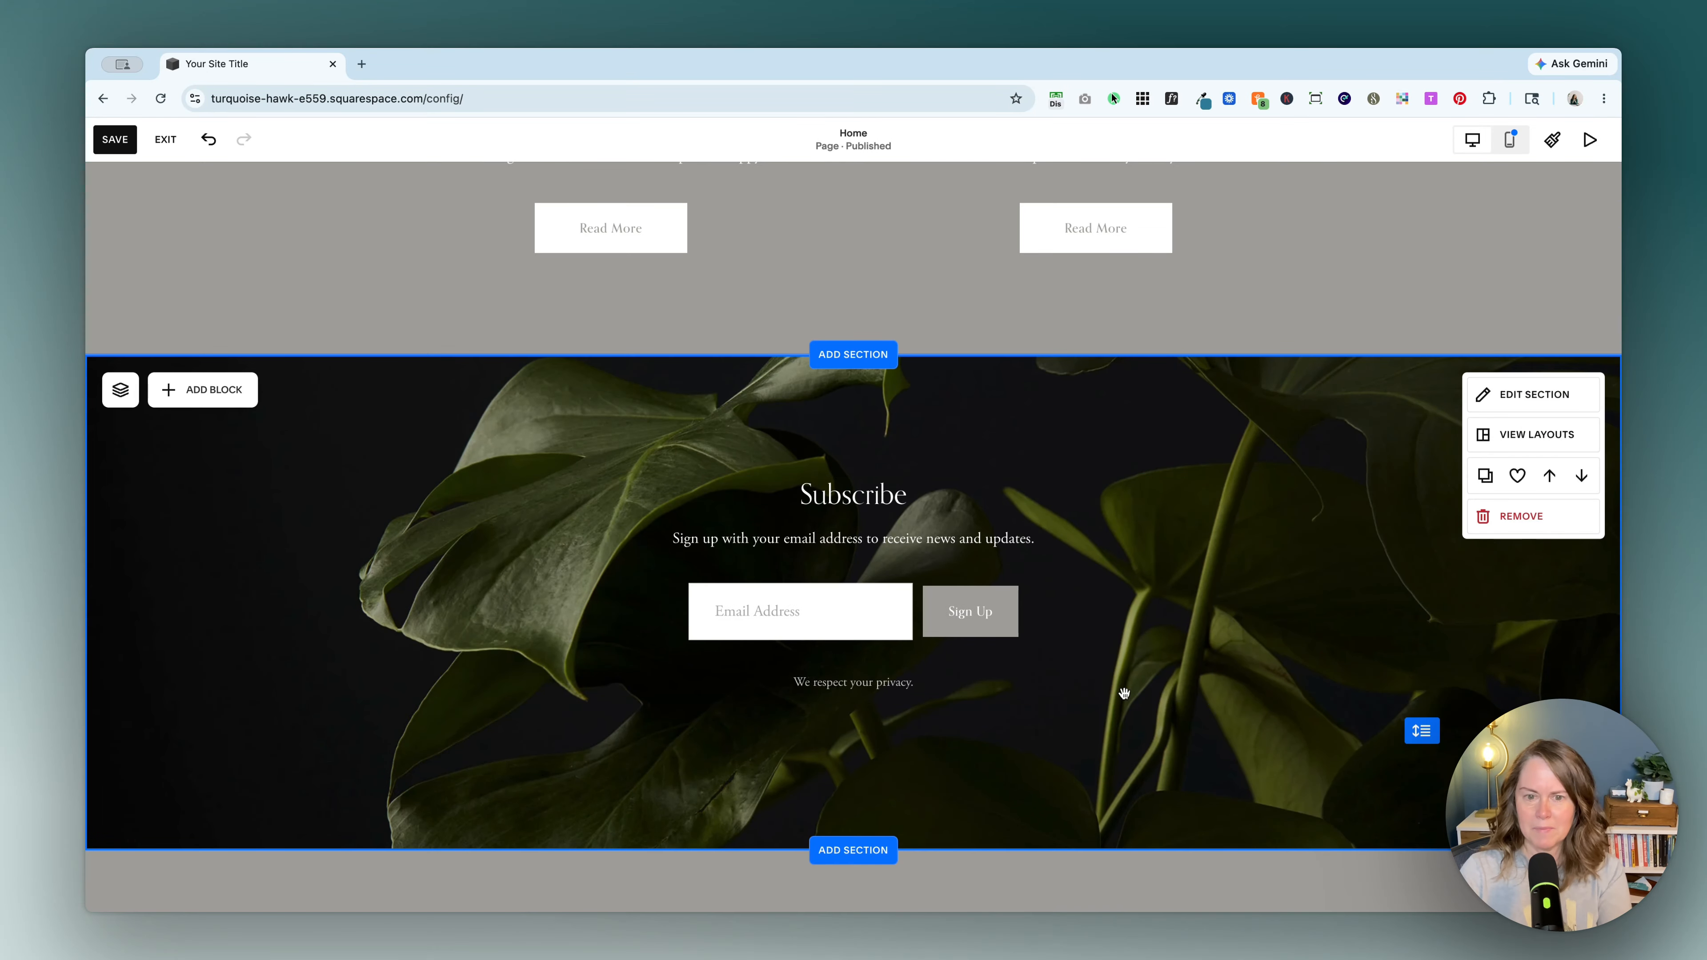
Examine the newsletter form's Squarespace storage settings and its other storage options
double_click(944, 555)
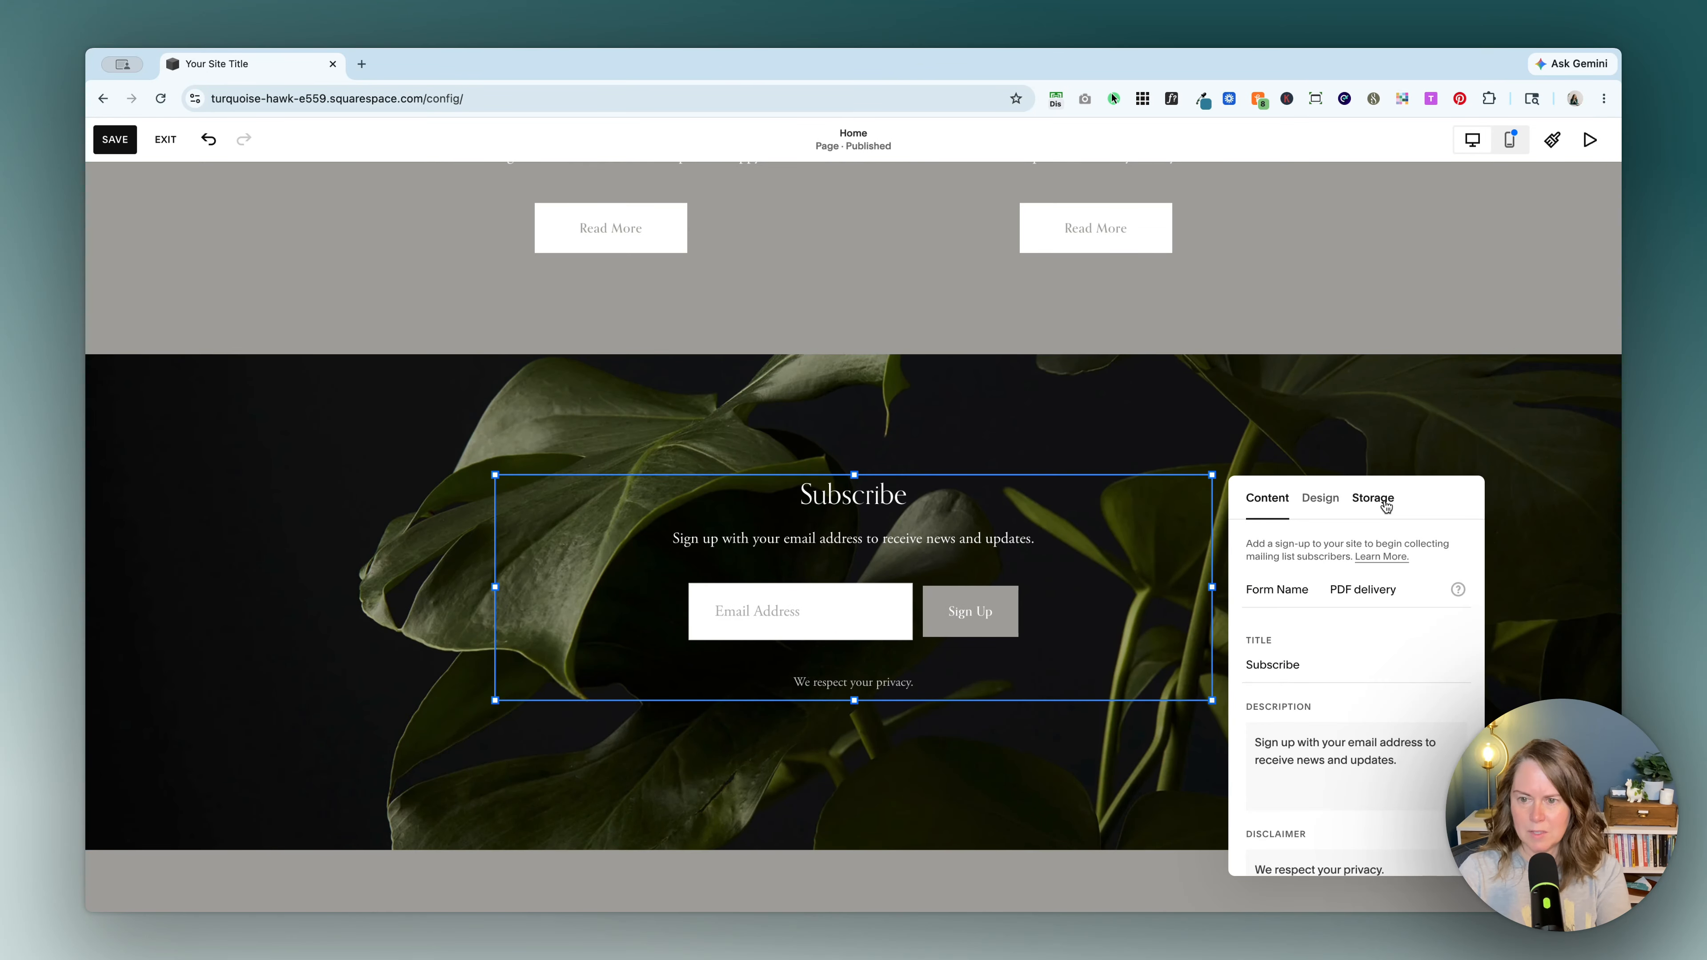
click(1383, 501)
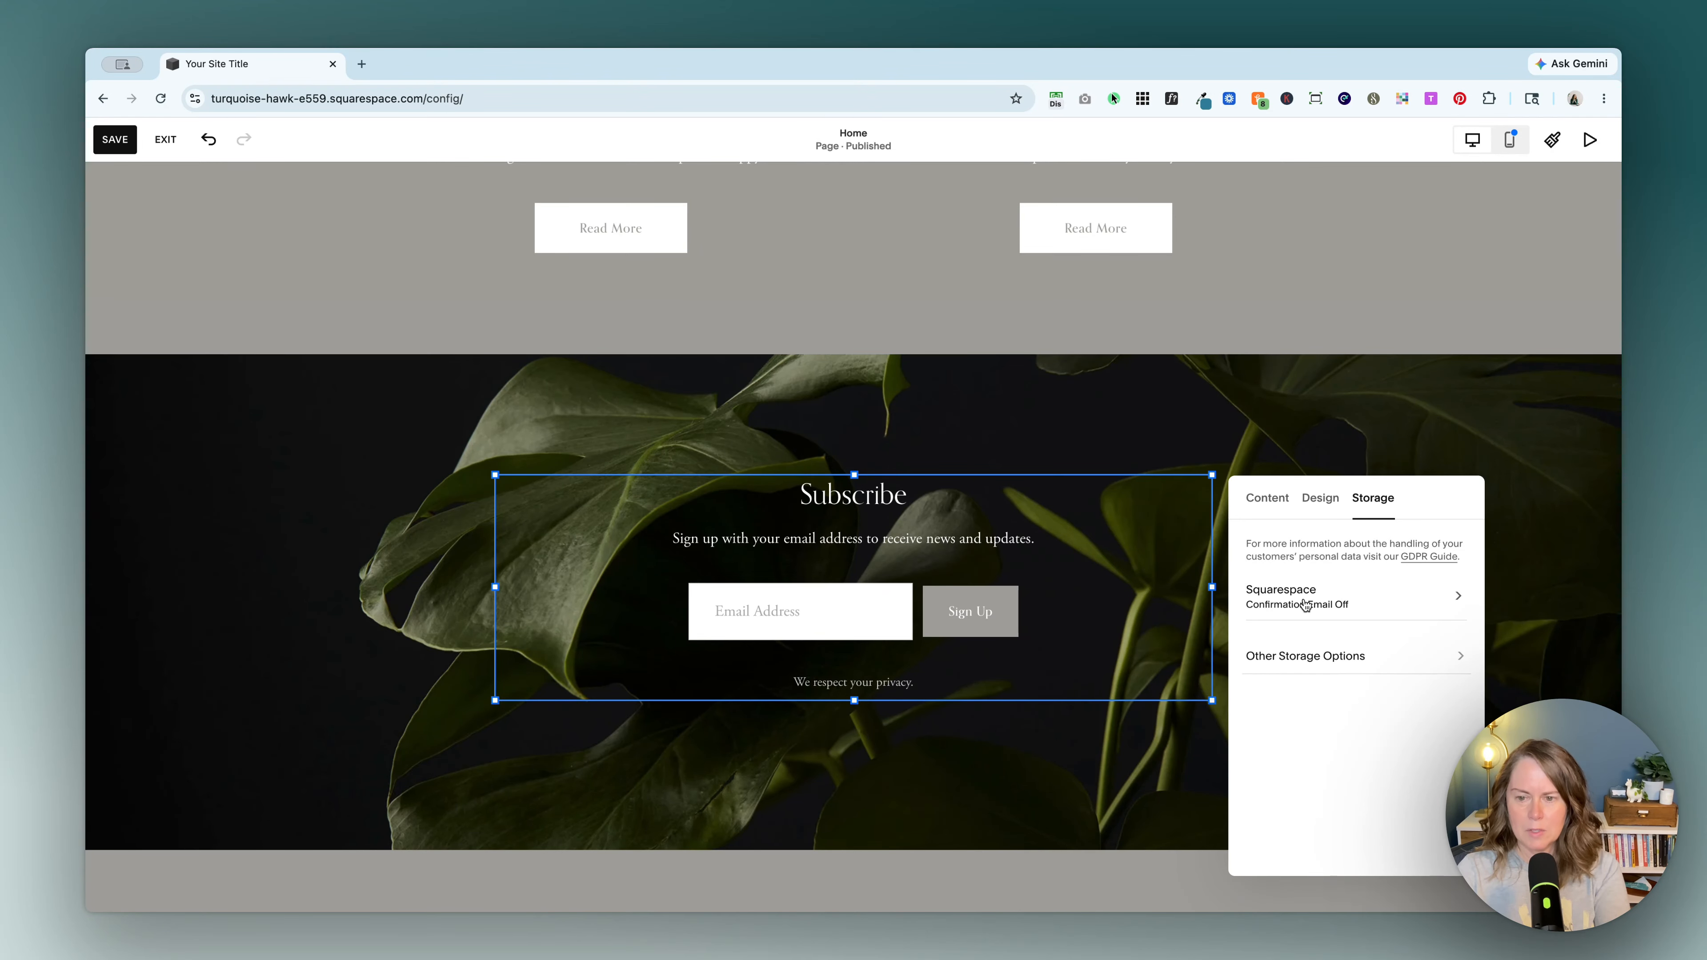
click(1334, 608)
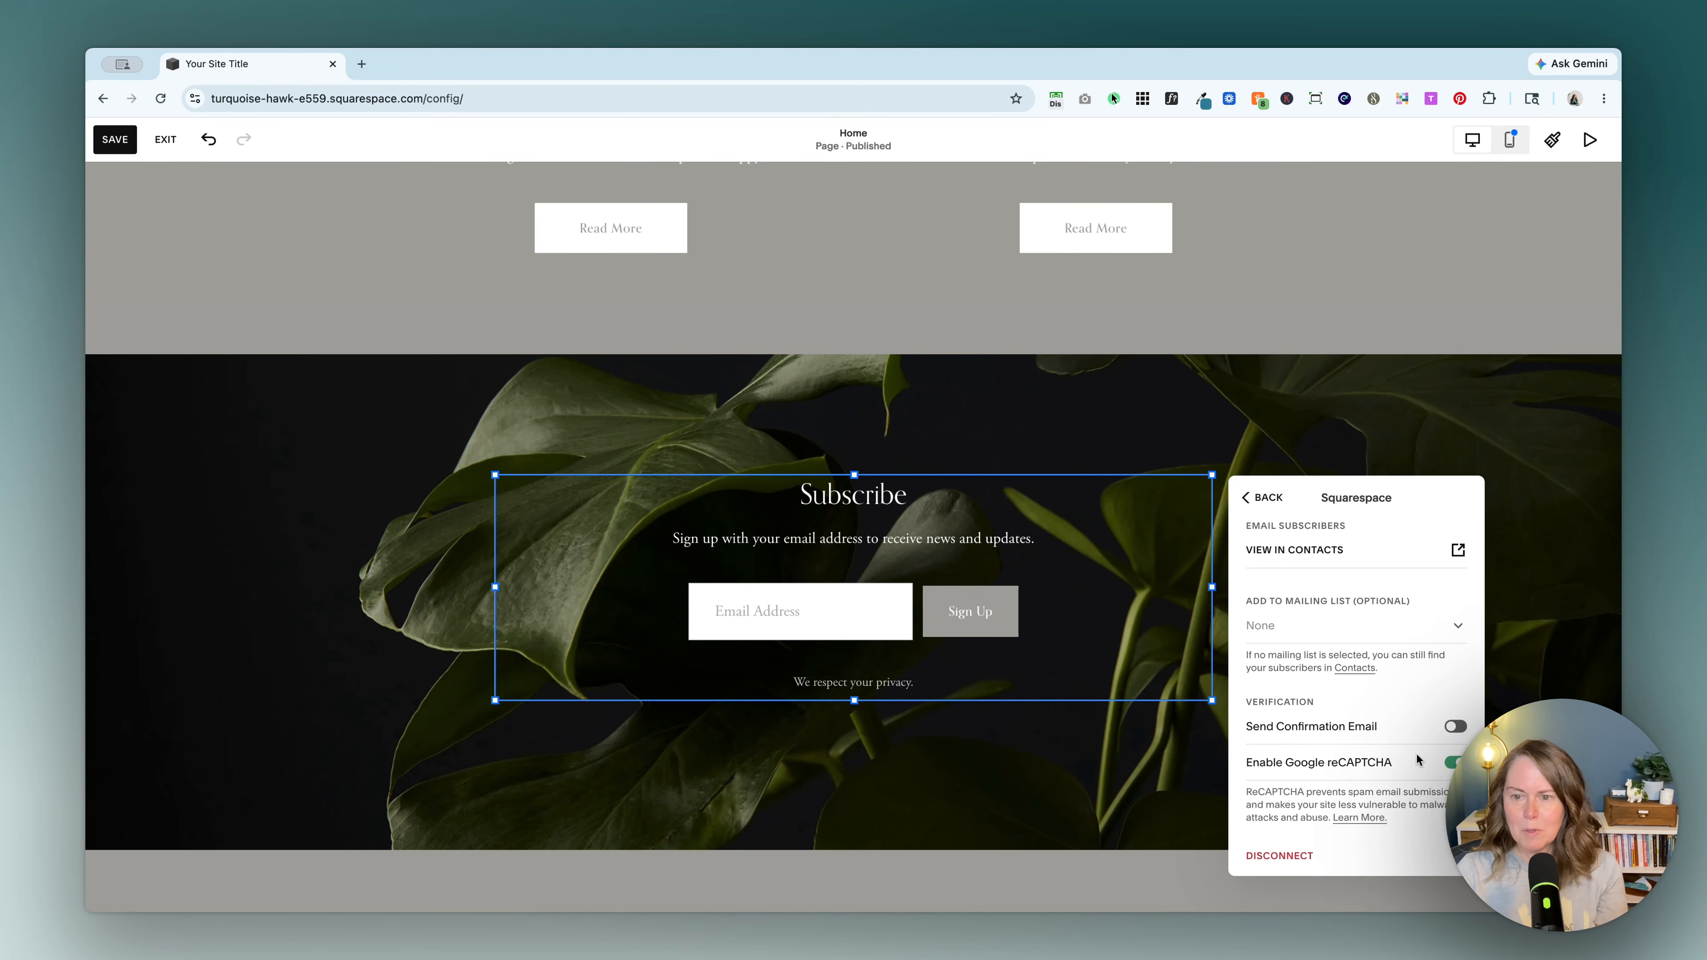
click(1268, 499)
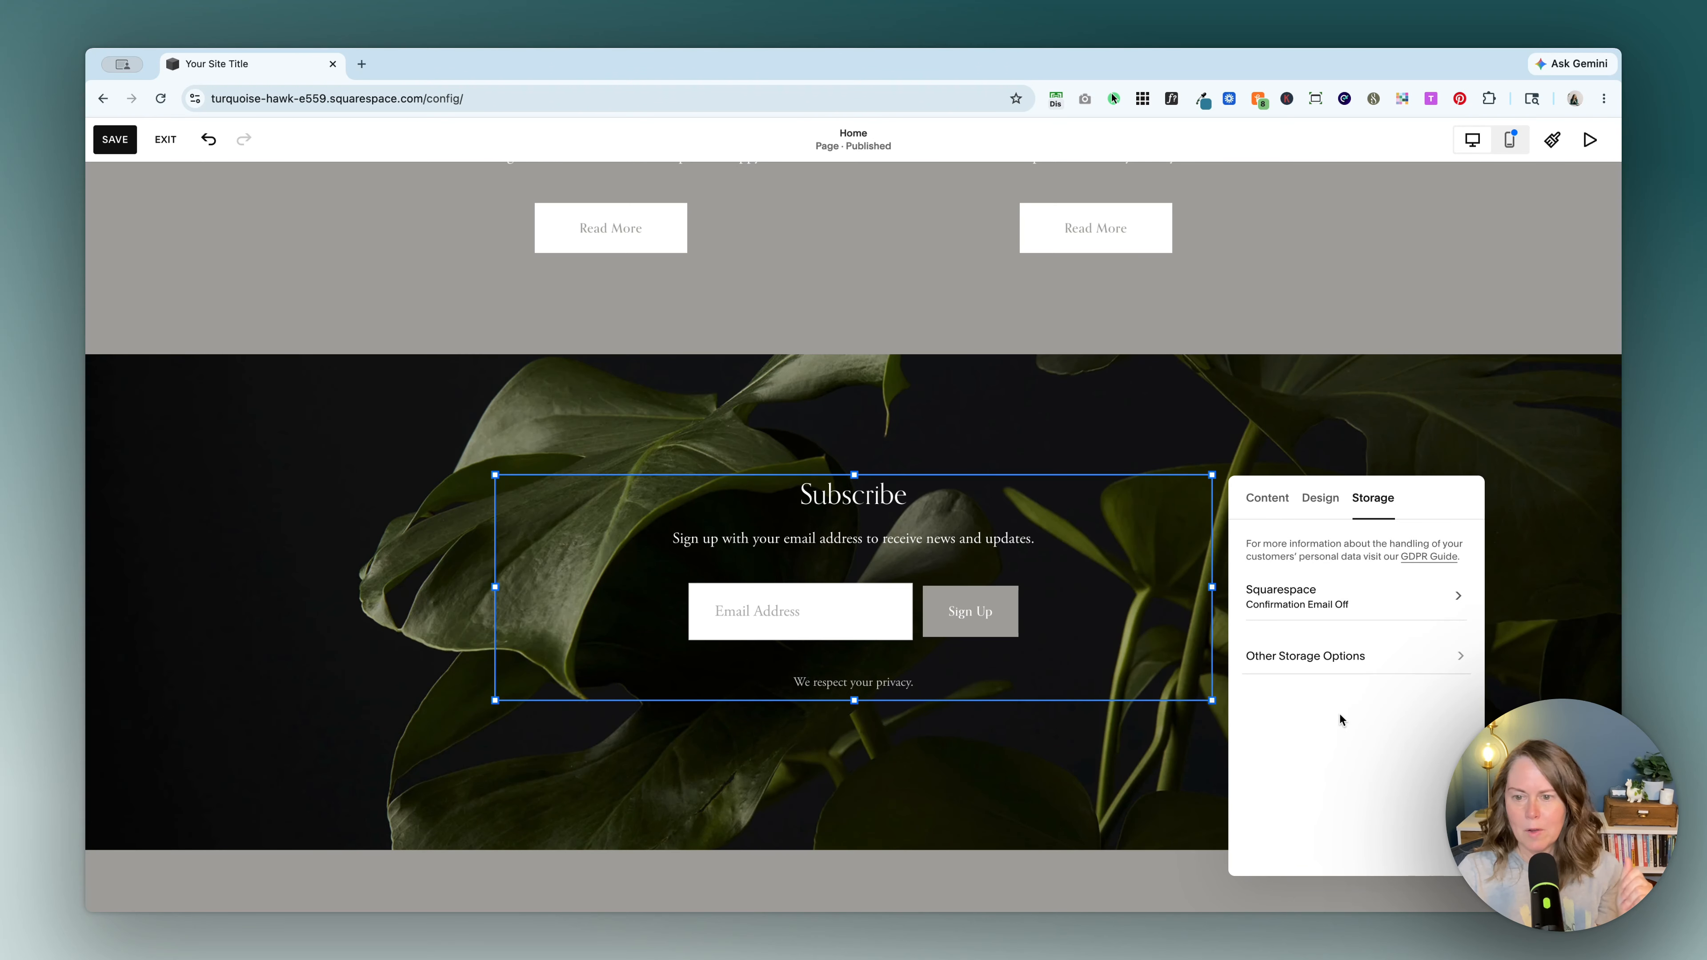
click(1282, 657)
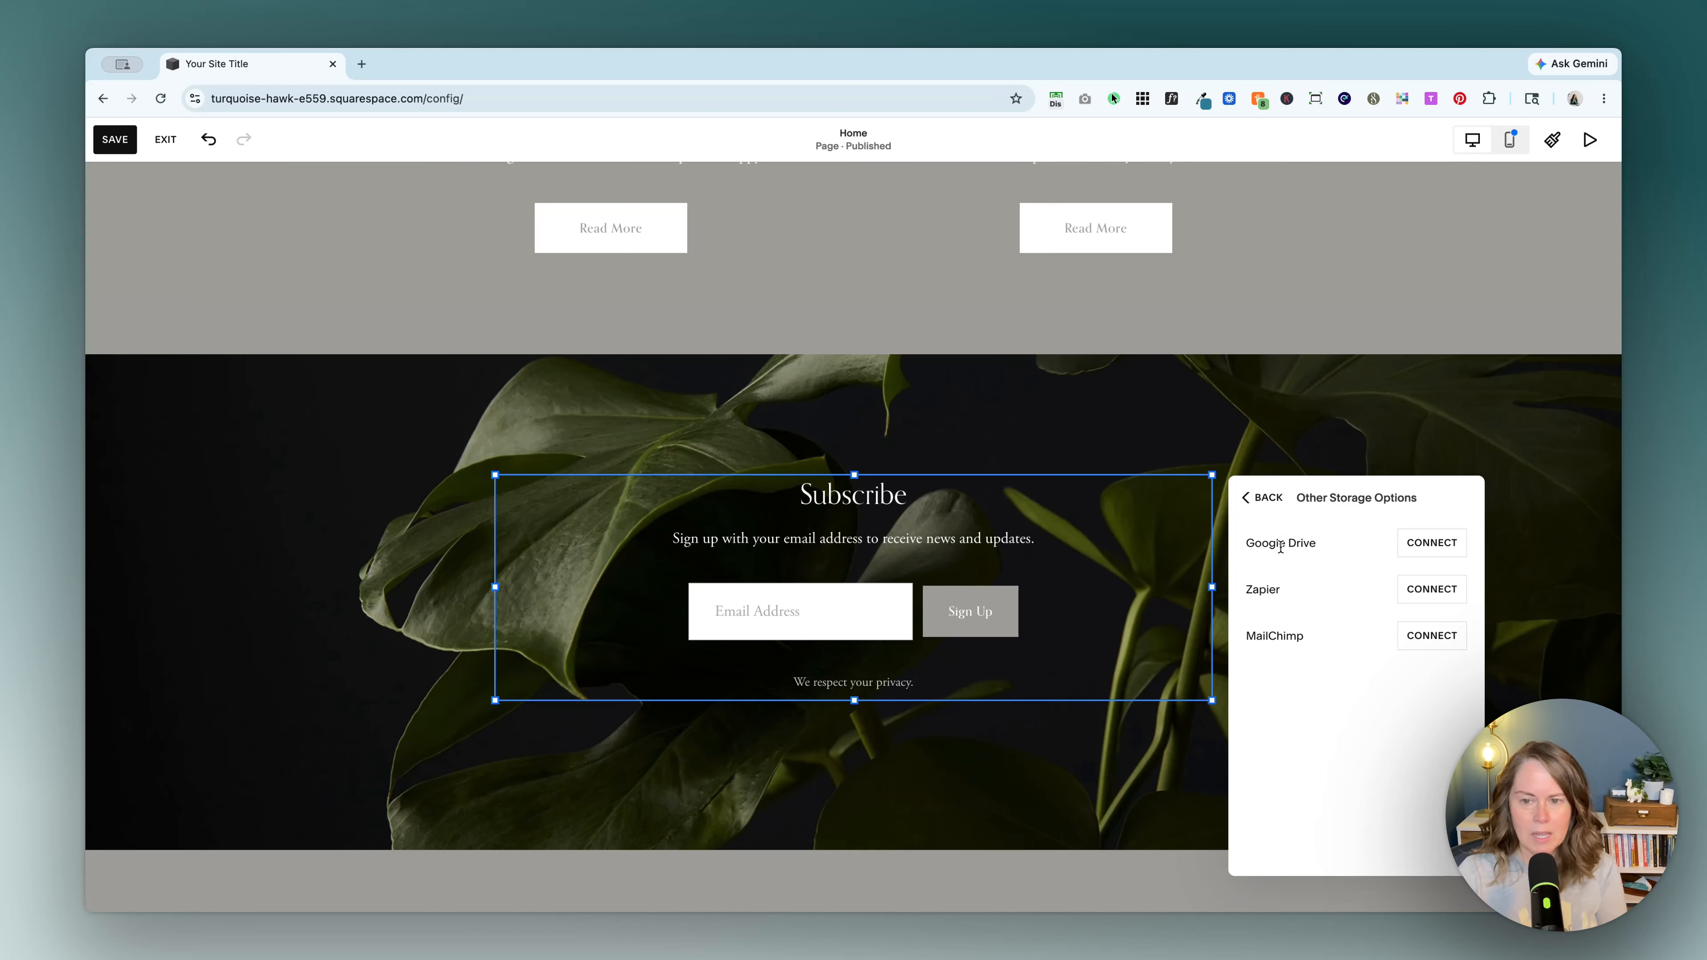
click(1262, 498)
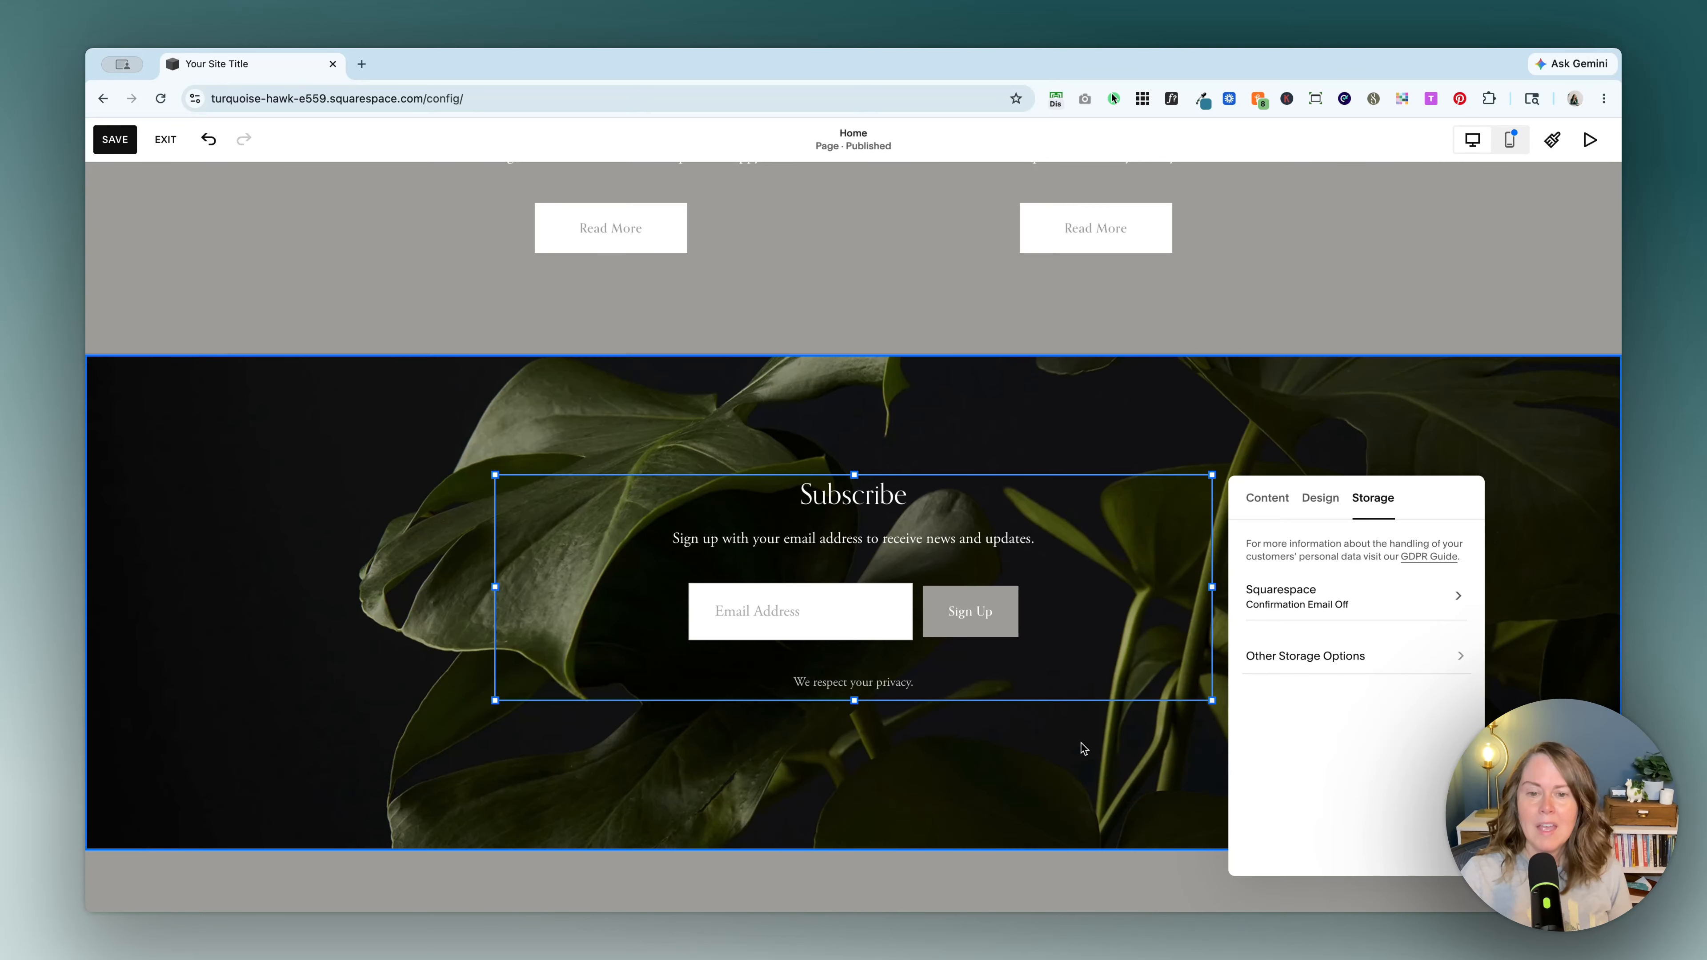
Save the changes to the Home page and exit editing mode
click(1082, 758)
click(115, 139)
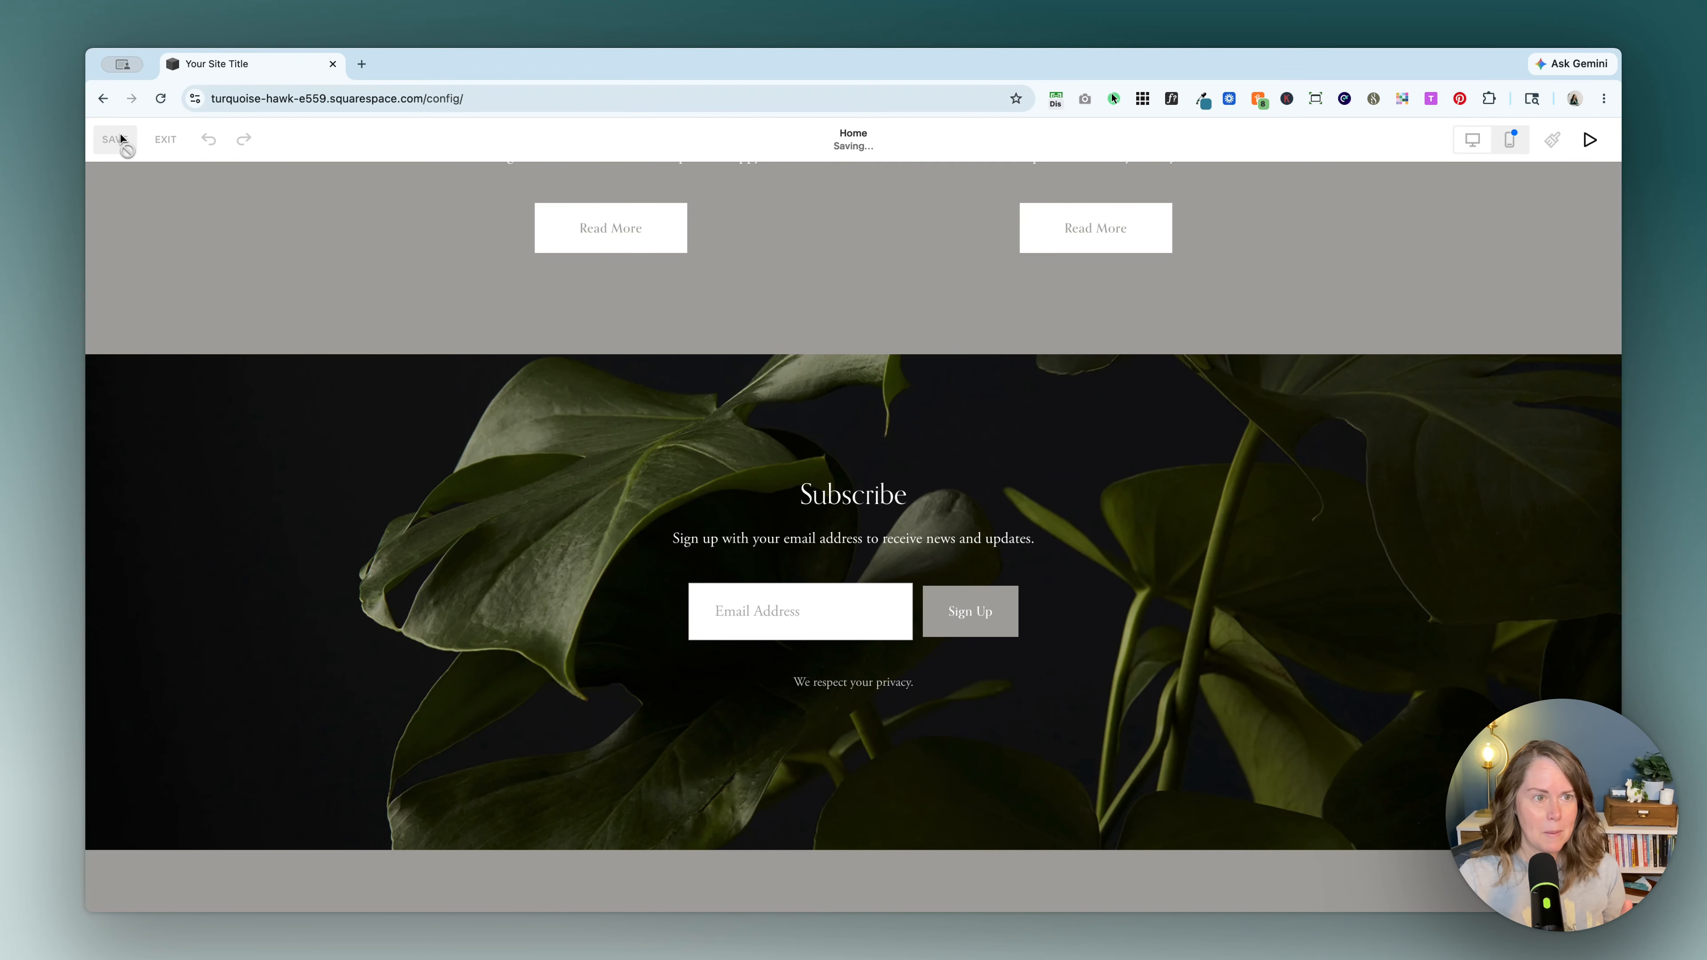
click(165, 139)
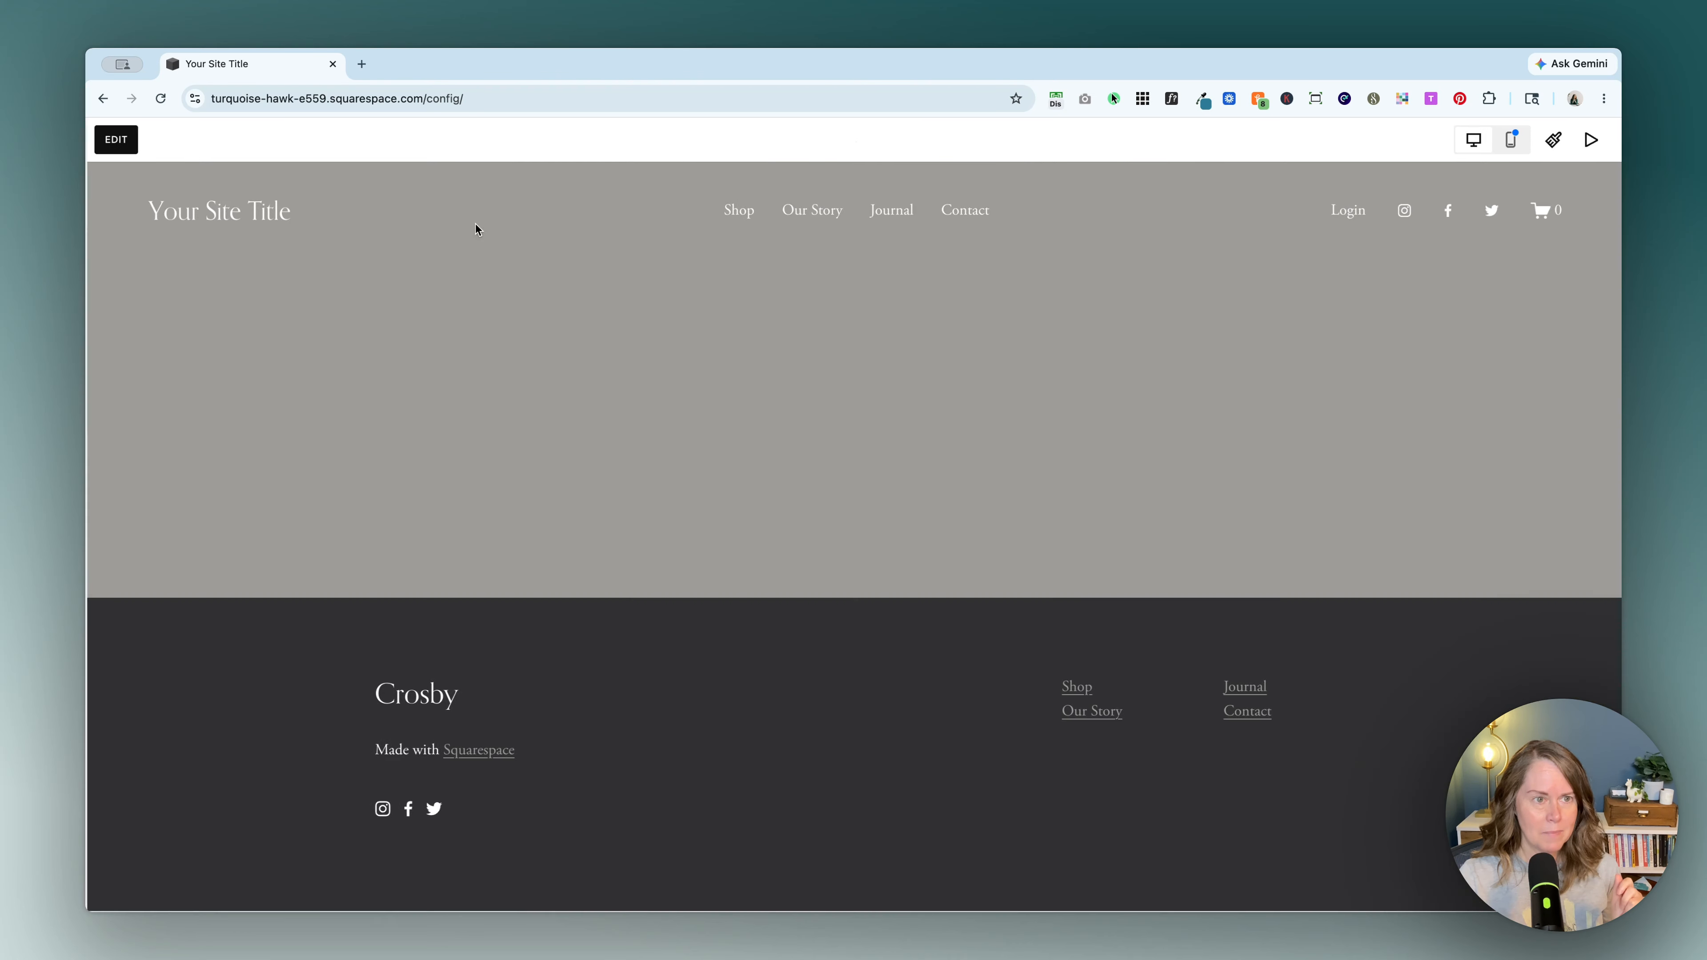
Test the newsletter form on the Home page by submitting an email address
scroll(907, 354, down, 20)
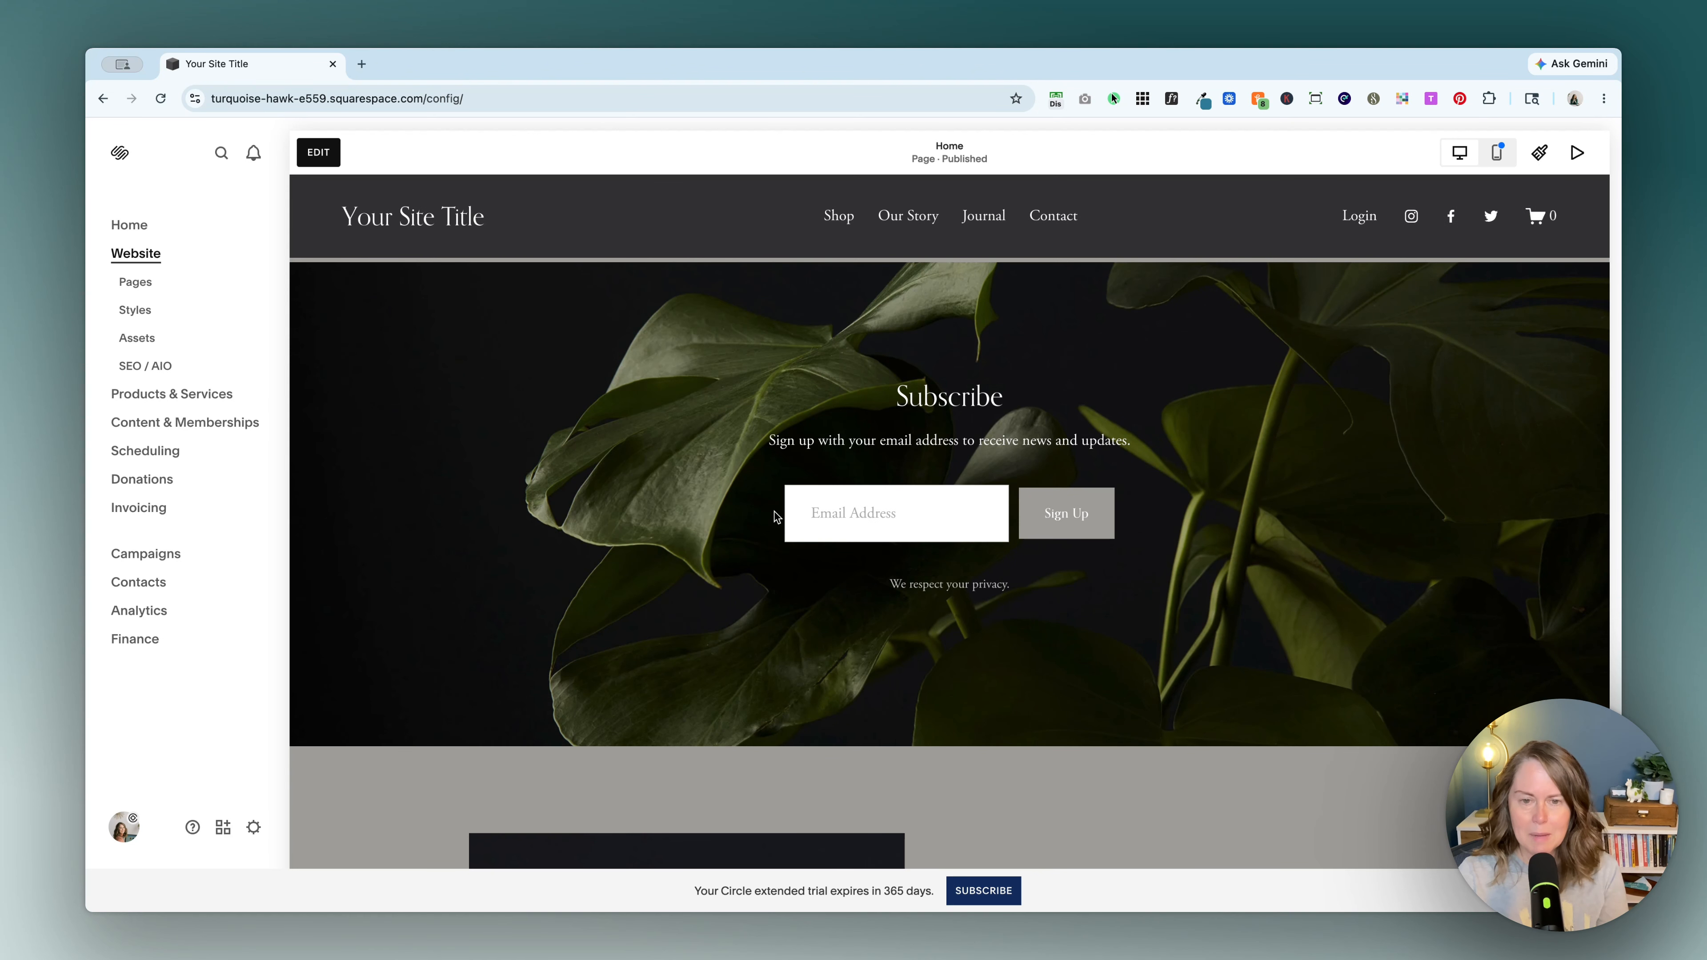
click(823, 514)
click(1086, 516)
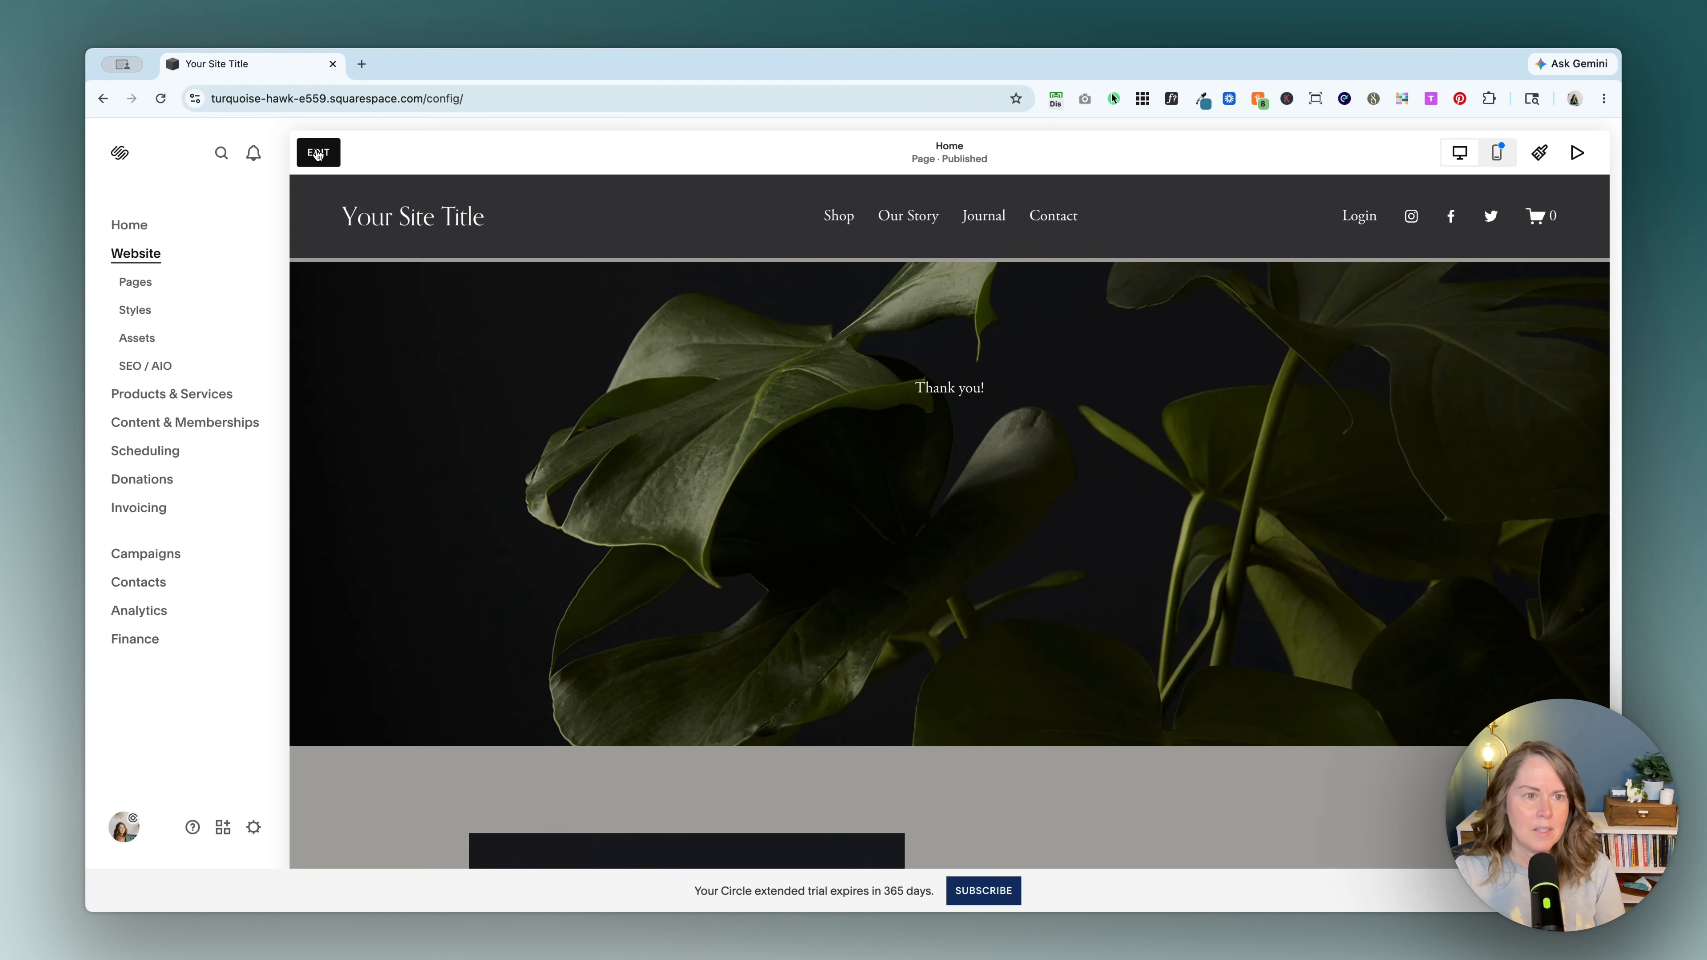
Edit the Home page, check the newsletter block's post-submit options and return to its content settings
click(318, 152)
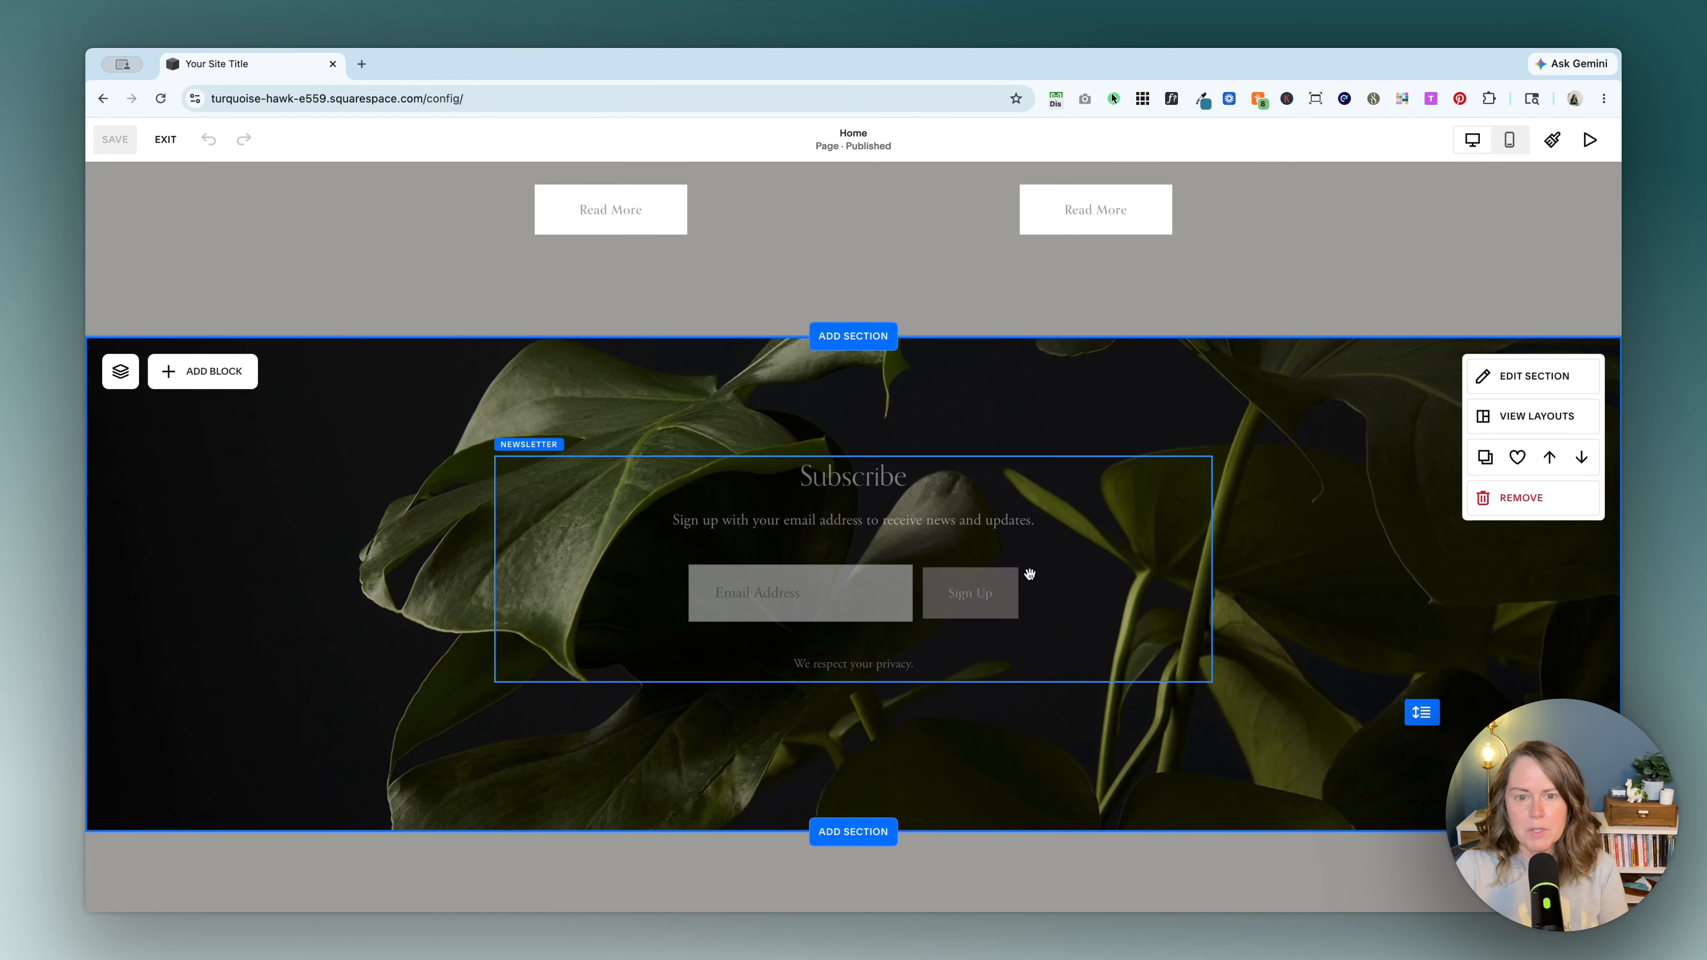
double_click(863, 495)
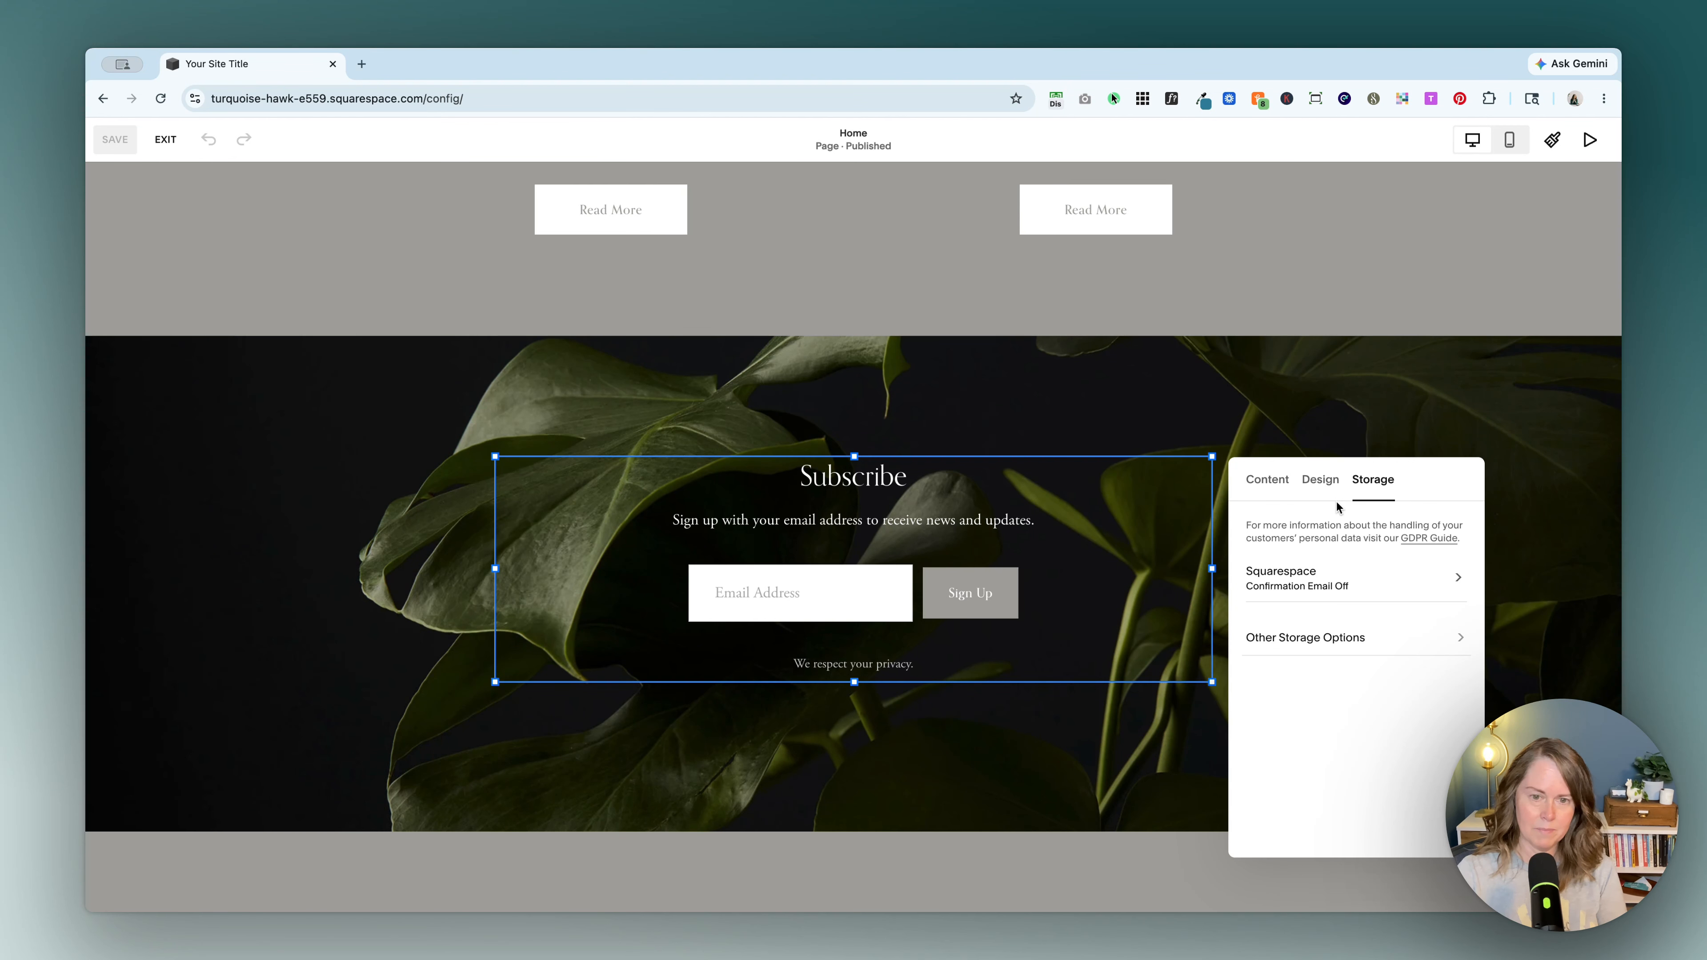
click(1274, 484)
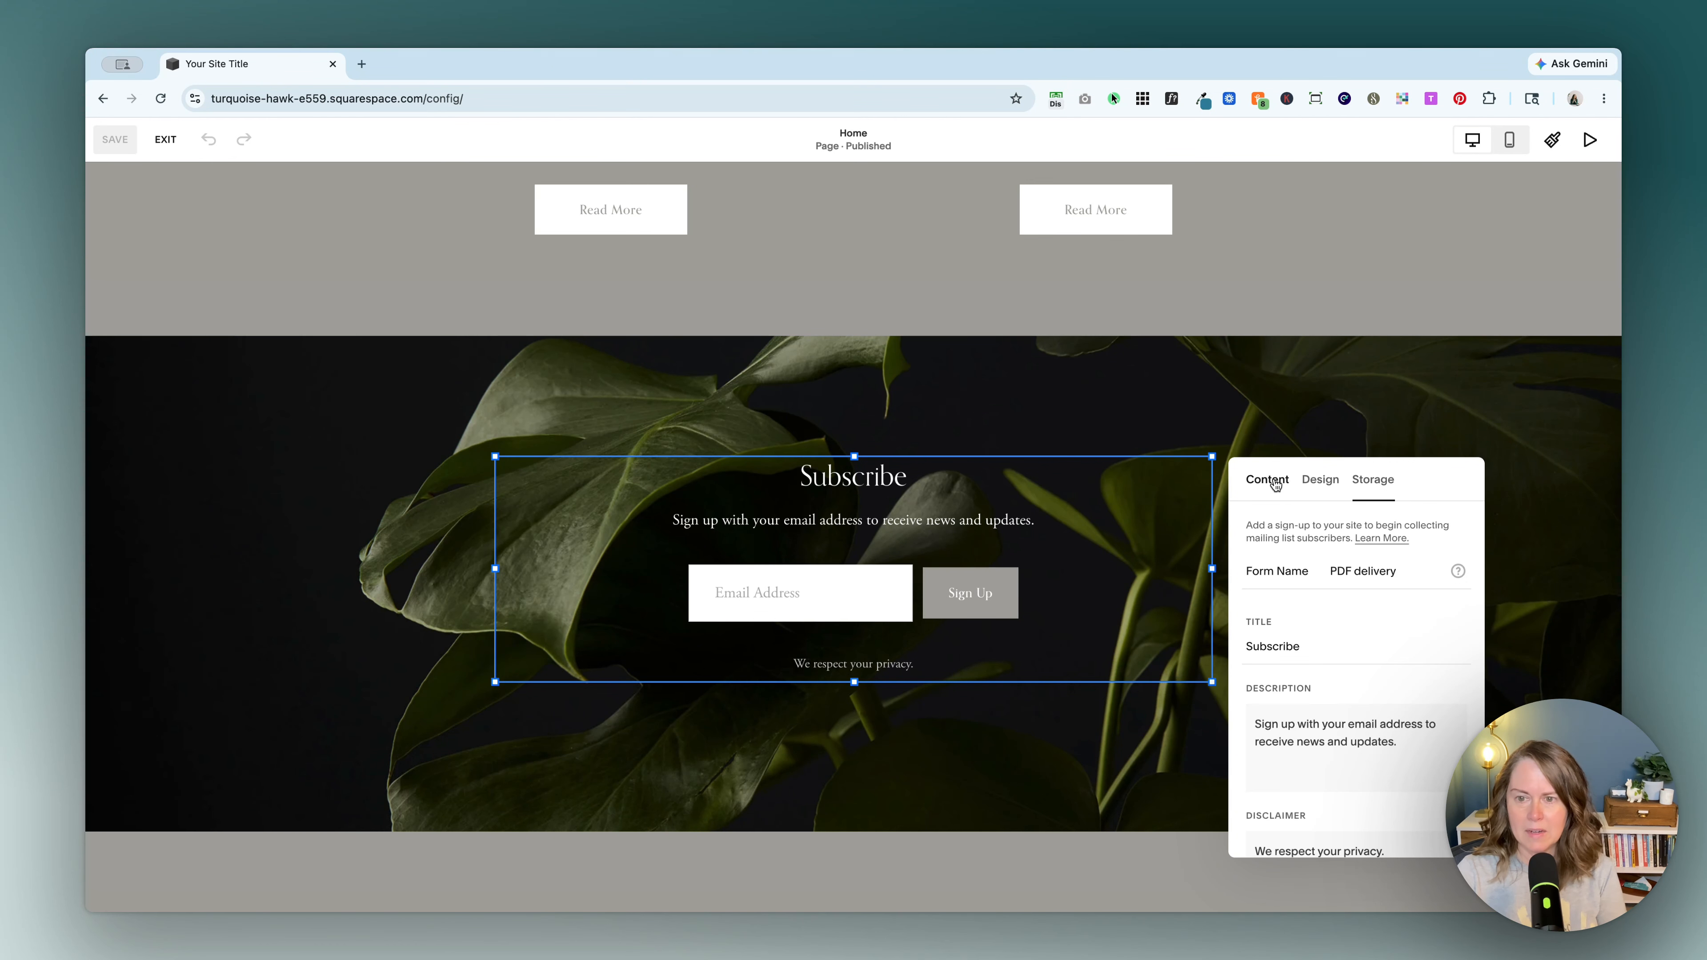
scroll(1319, 527, down, 5)
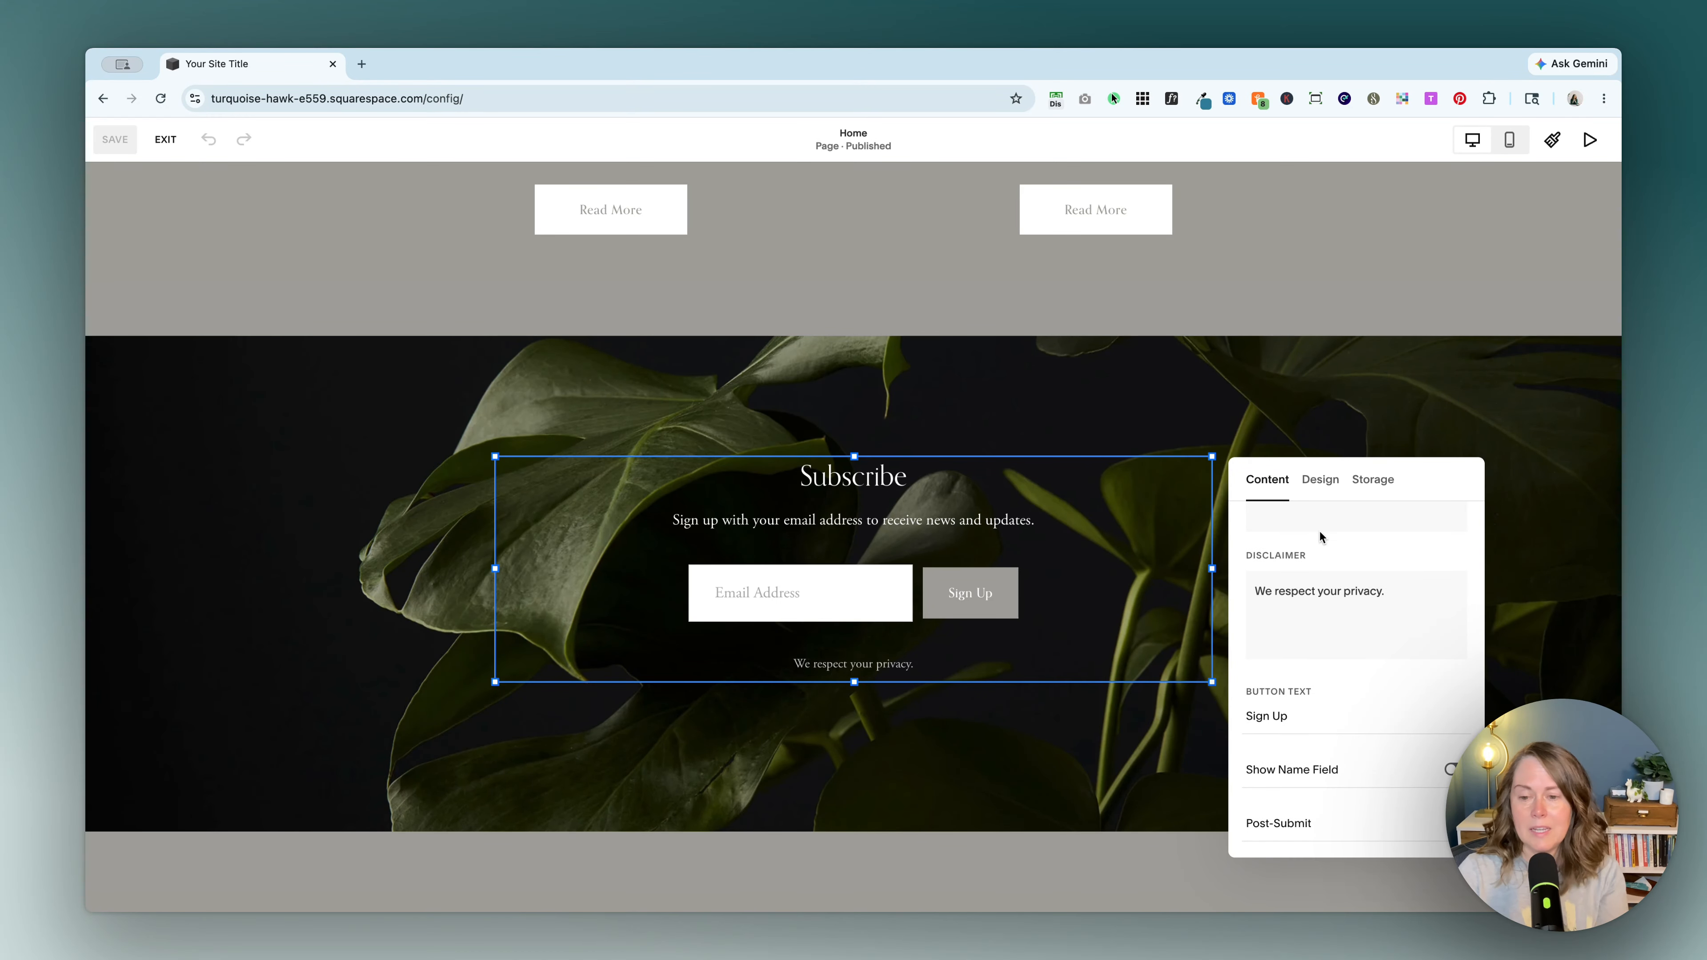
click(1308, 822)
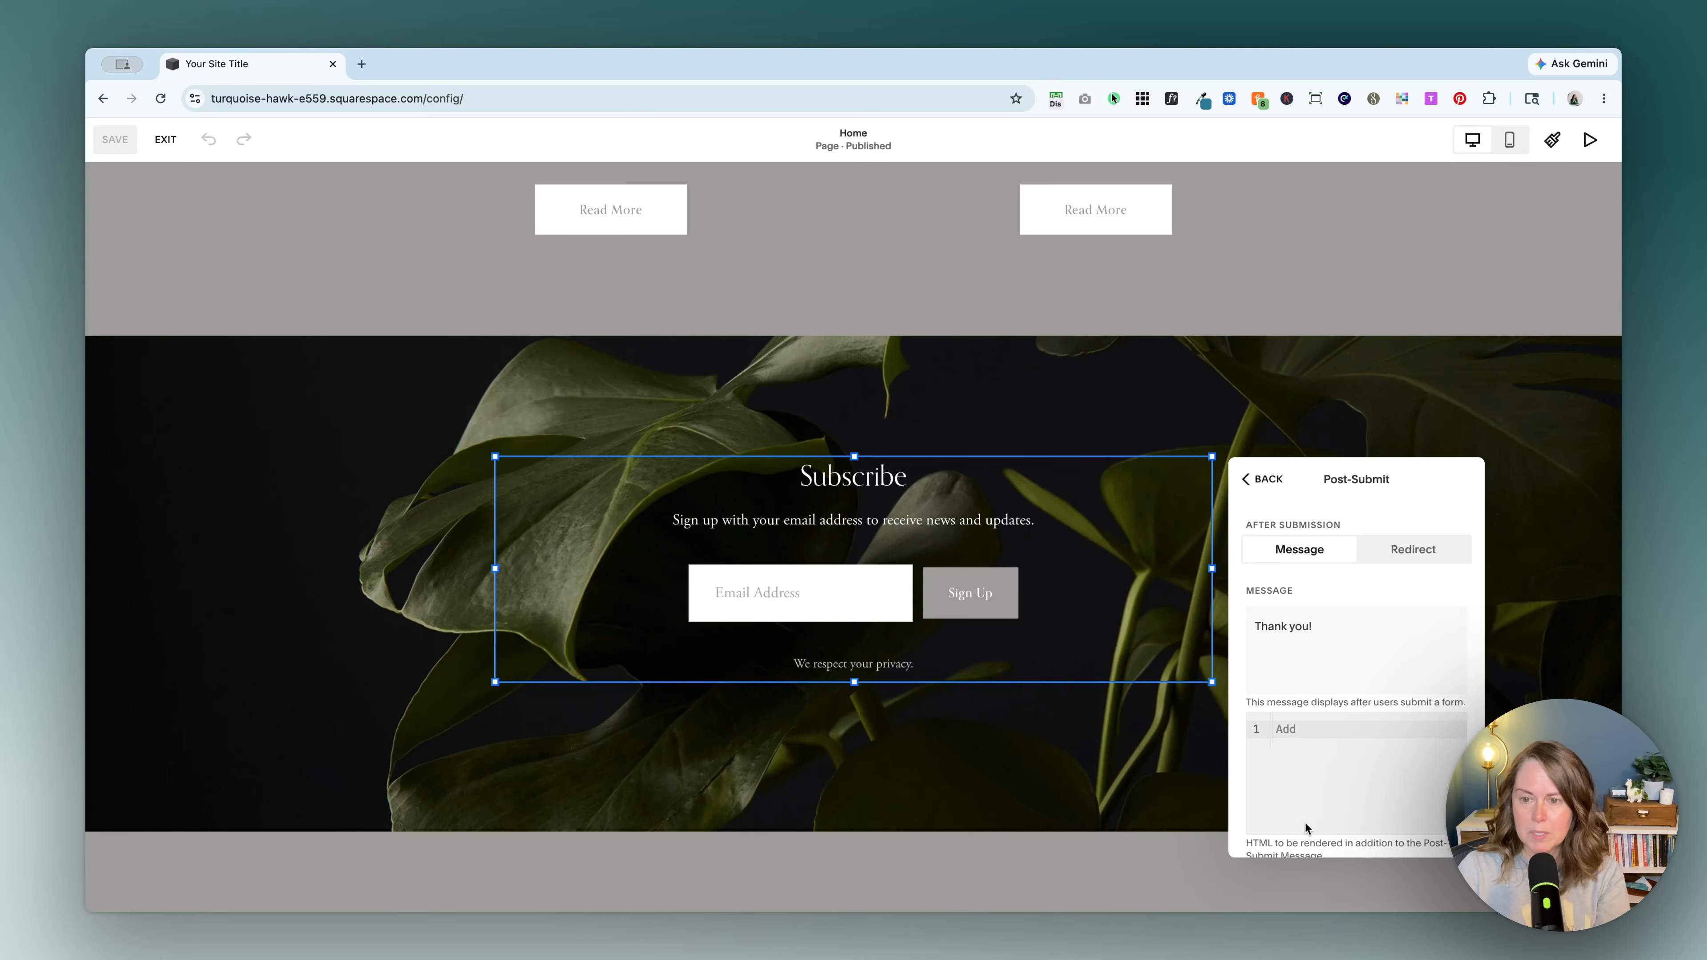
click(1262, 478)
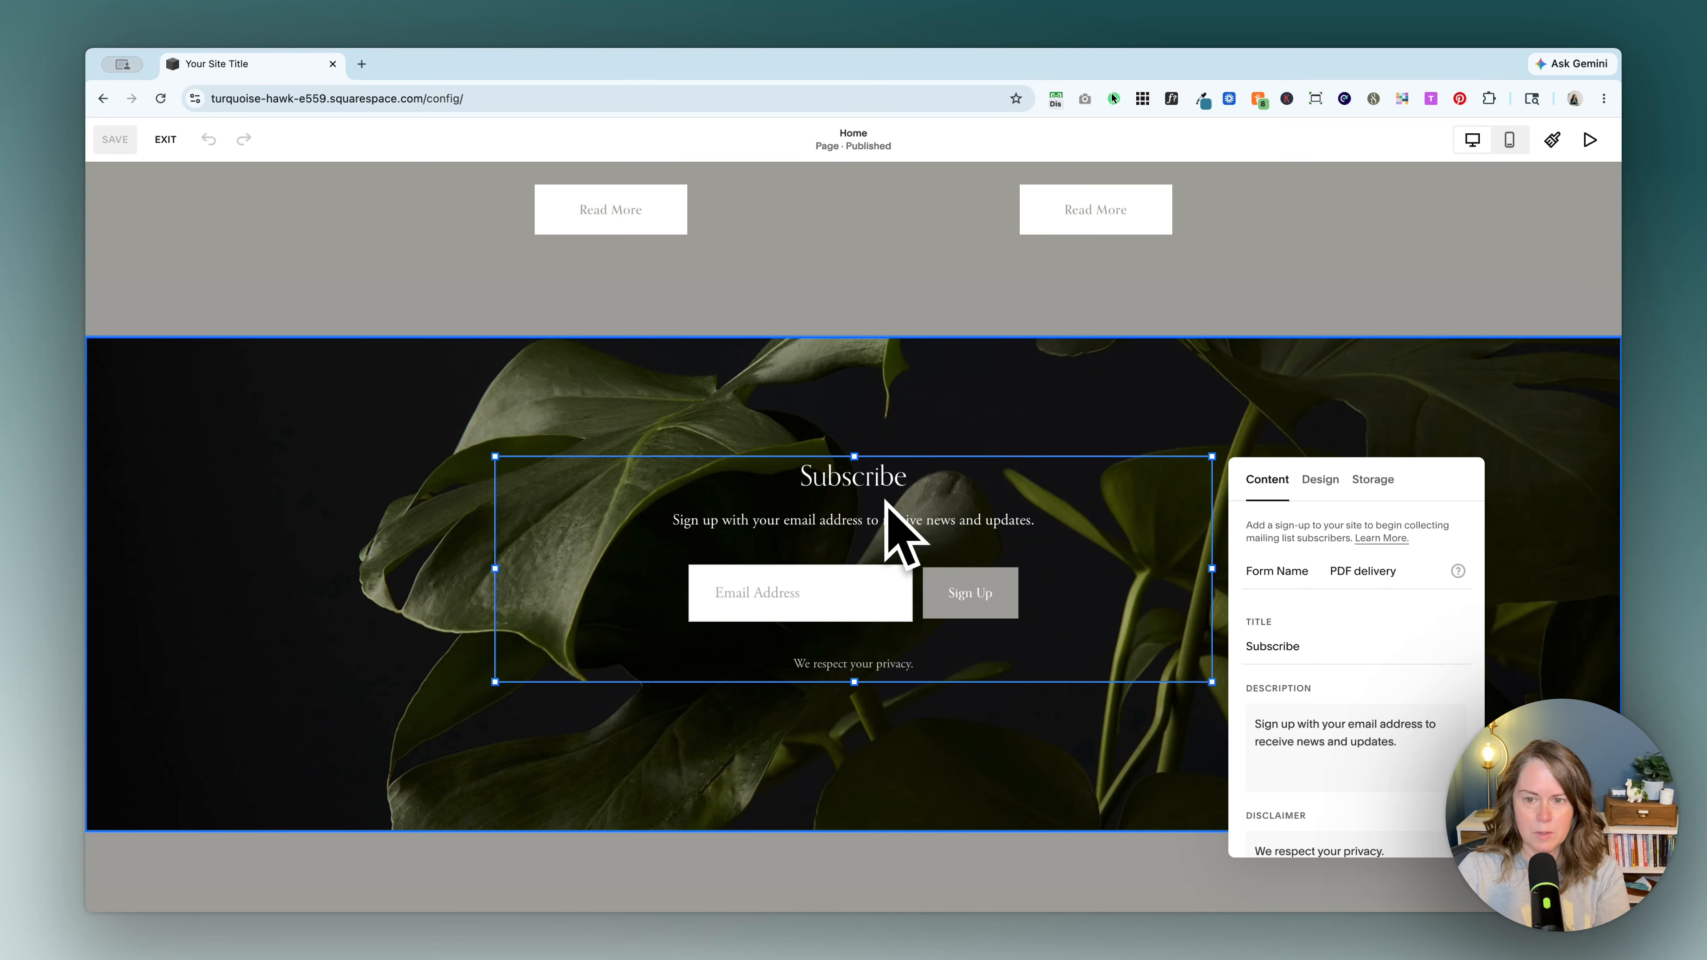
Set the newsletter form's post-submit message to "Thank you! Here's your document."
scroll(1295, 658, down, 5)
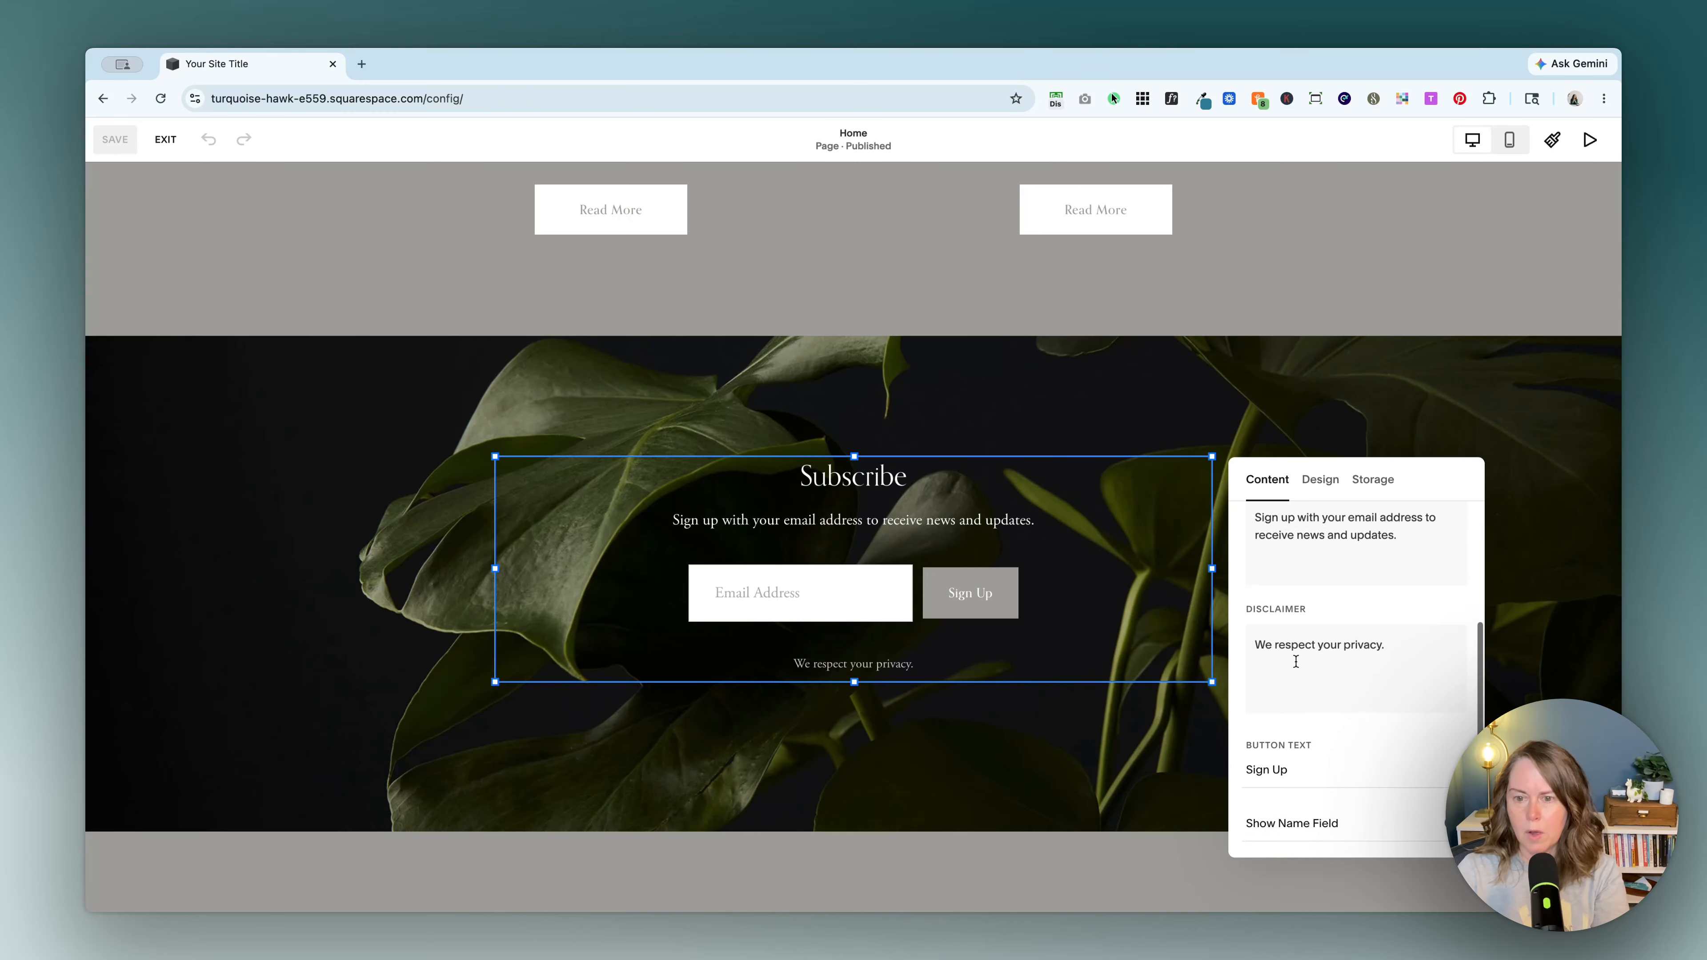
click(1296, 824)
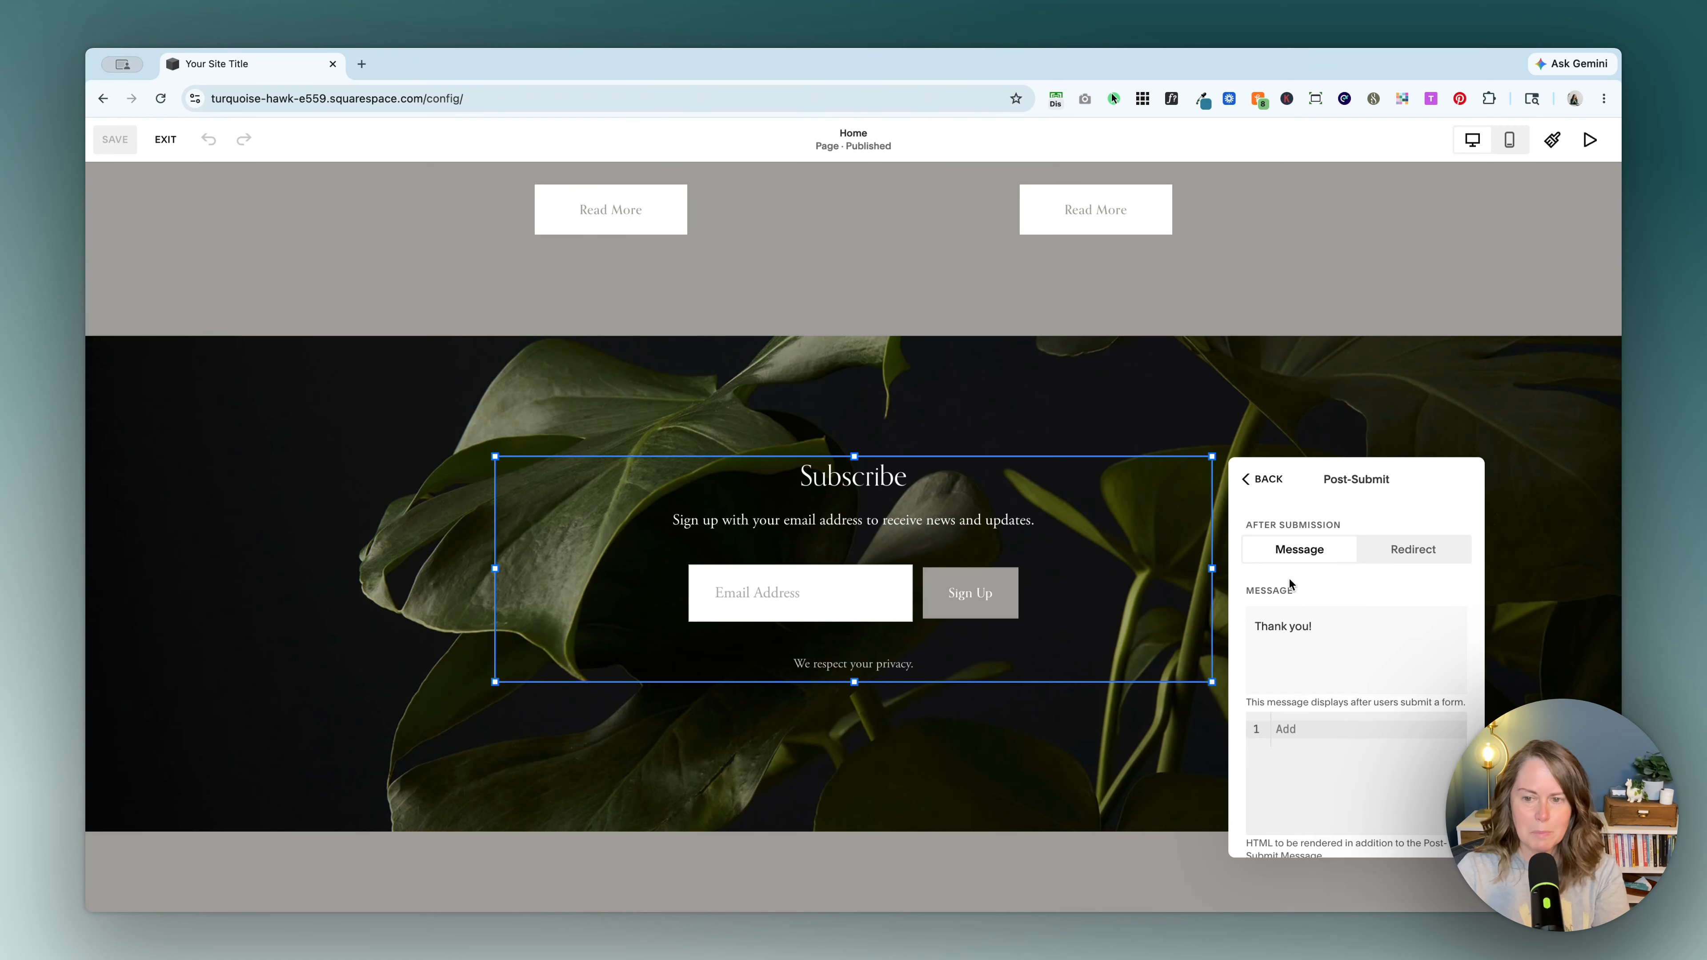
click(1350, 622)
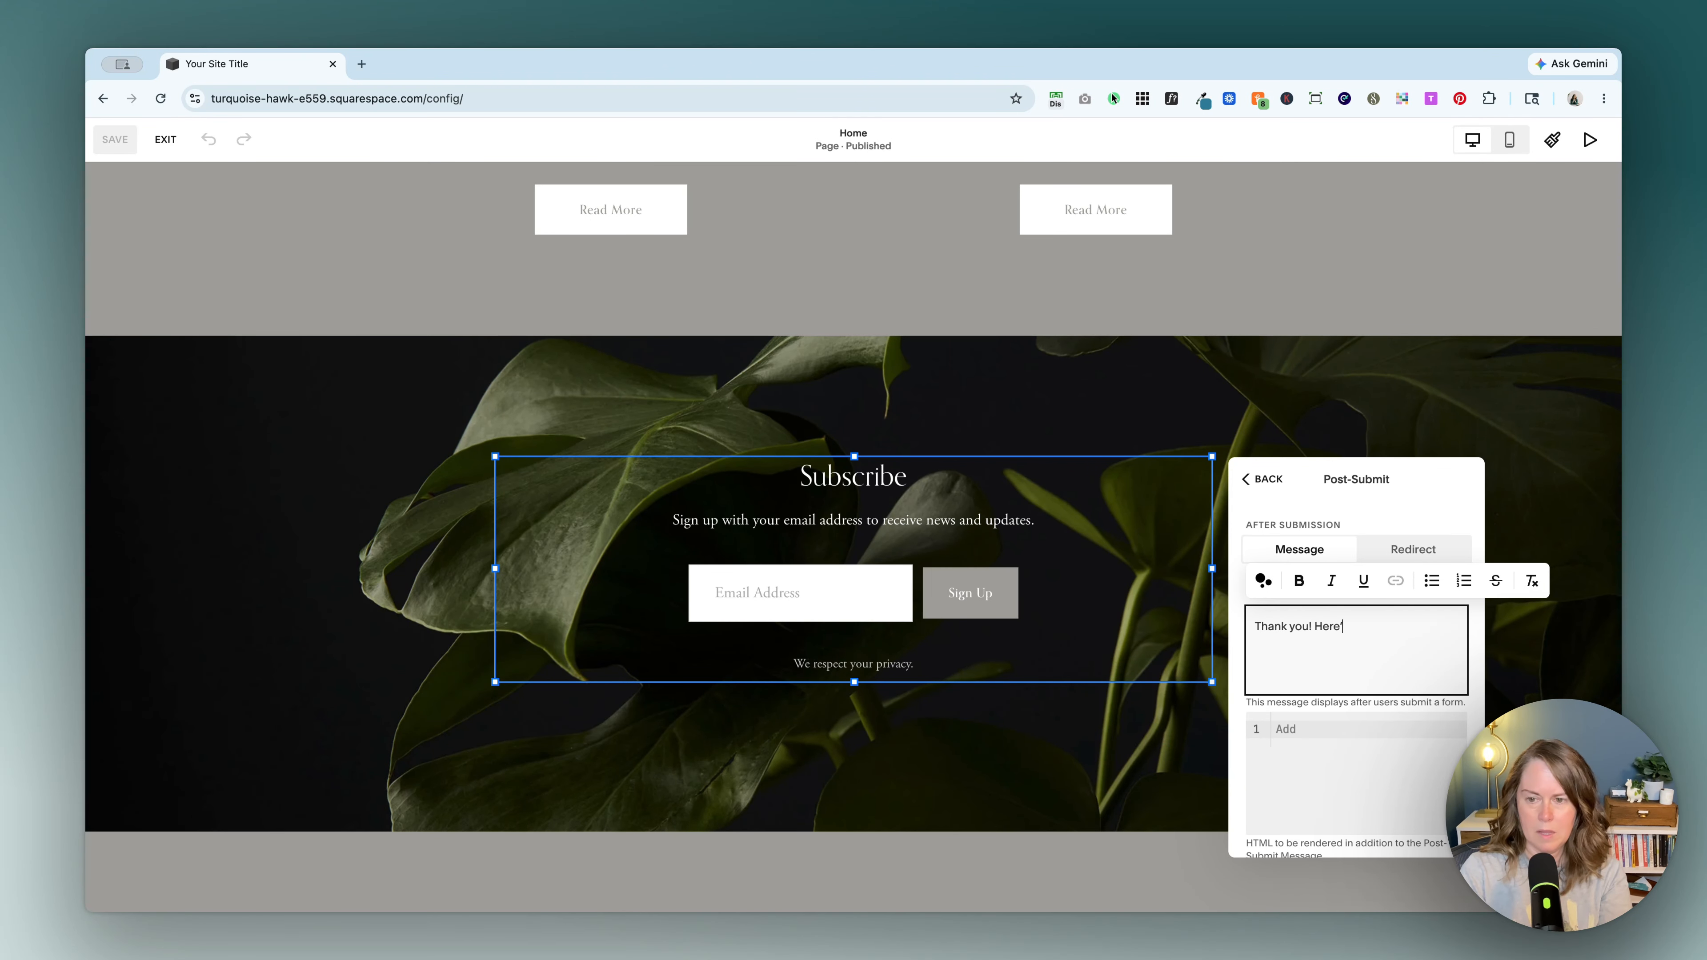
text(docuemnt)
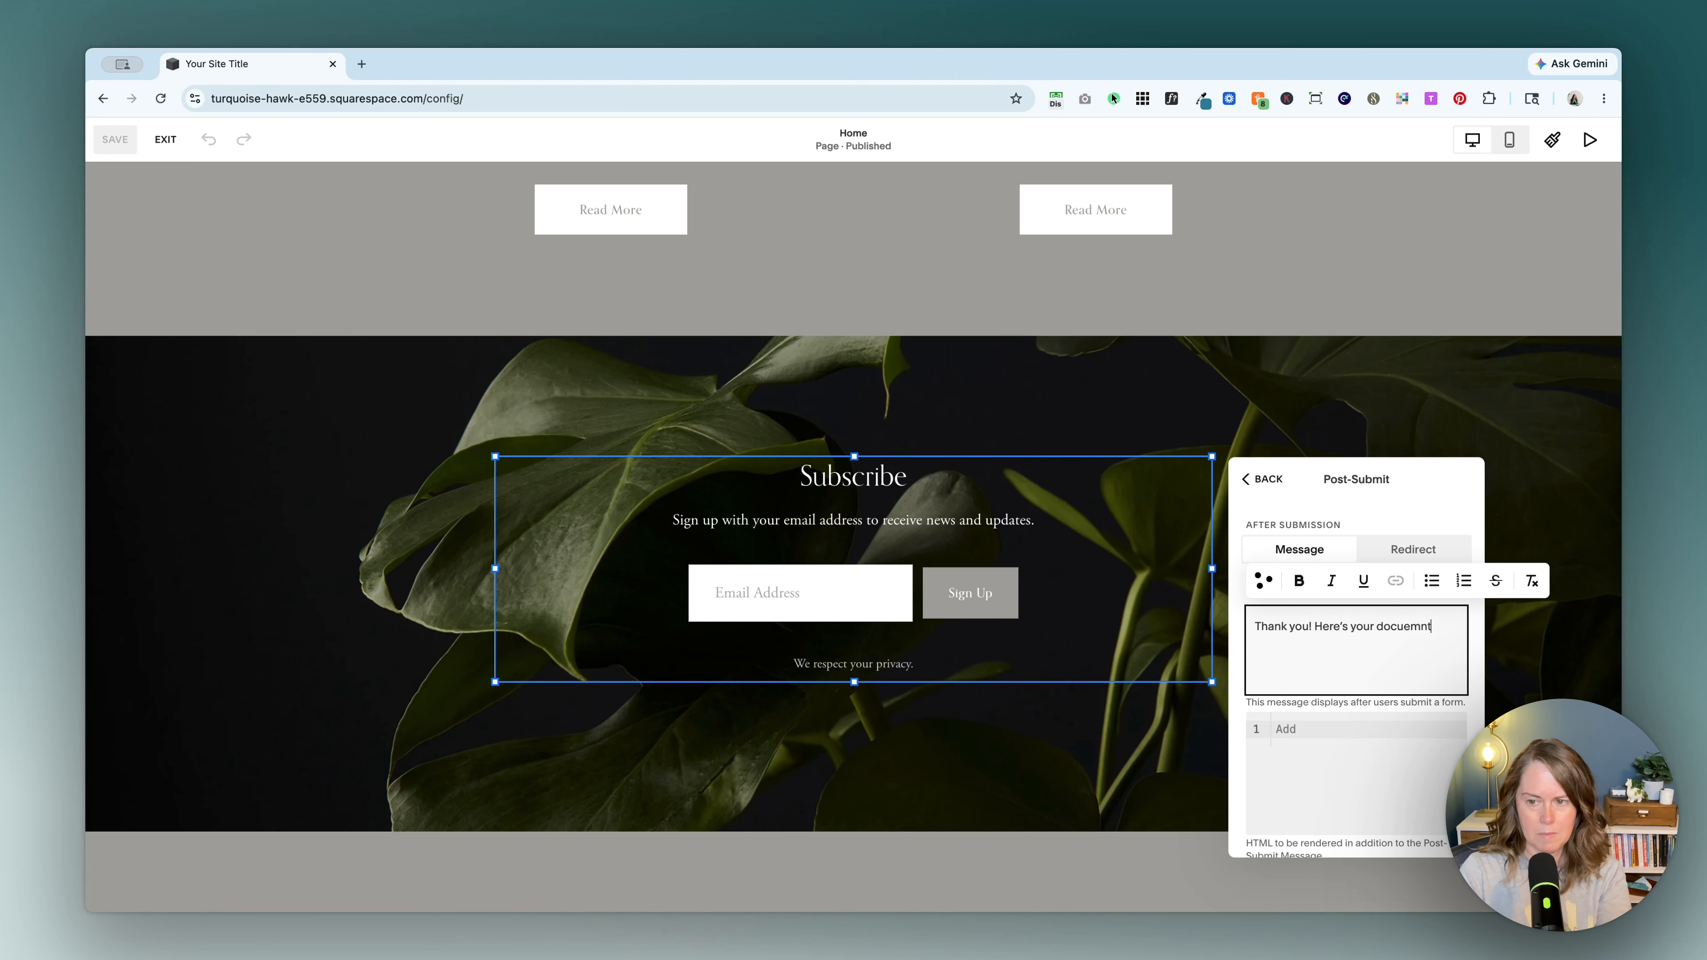
Link "Here's your document" in the post-submit message to an uploaded brand guide PDF opening in a new tab, and leave editing mode
drag(1316, 627, 1422, 627)
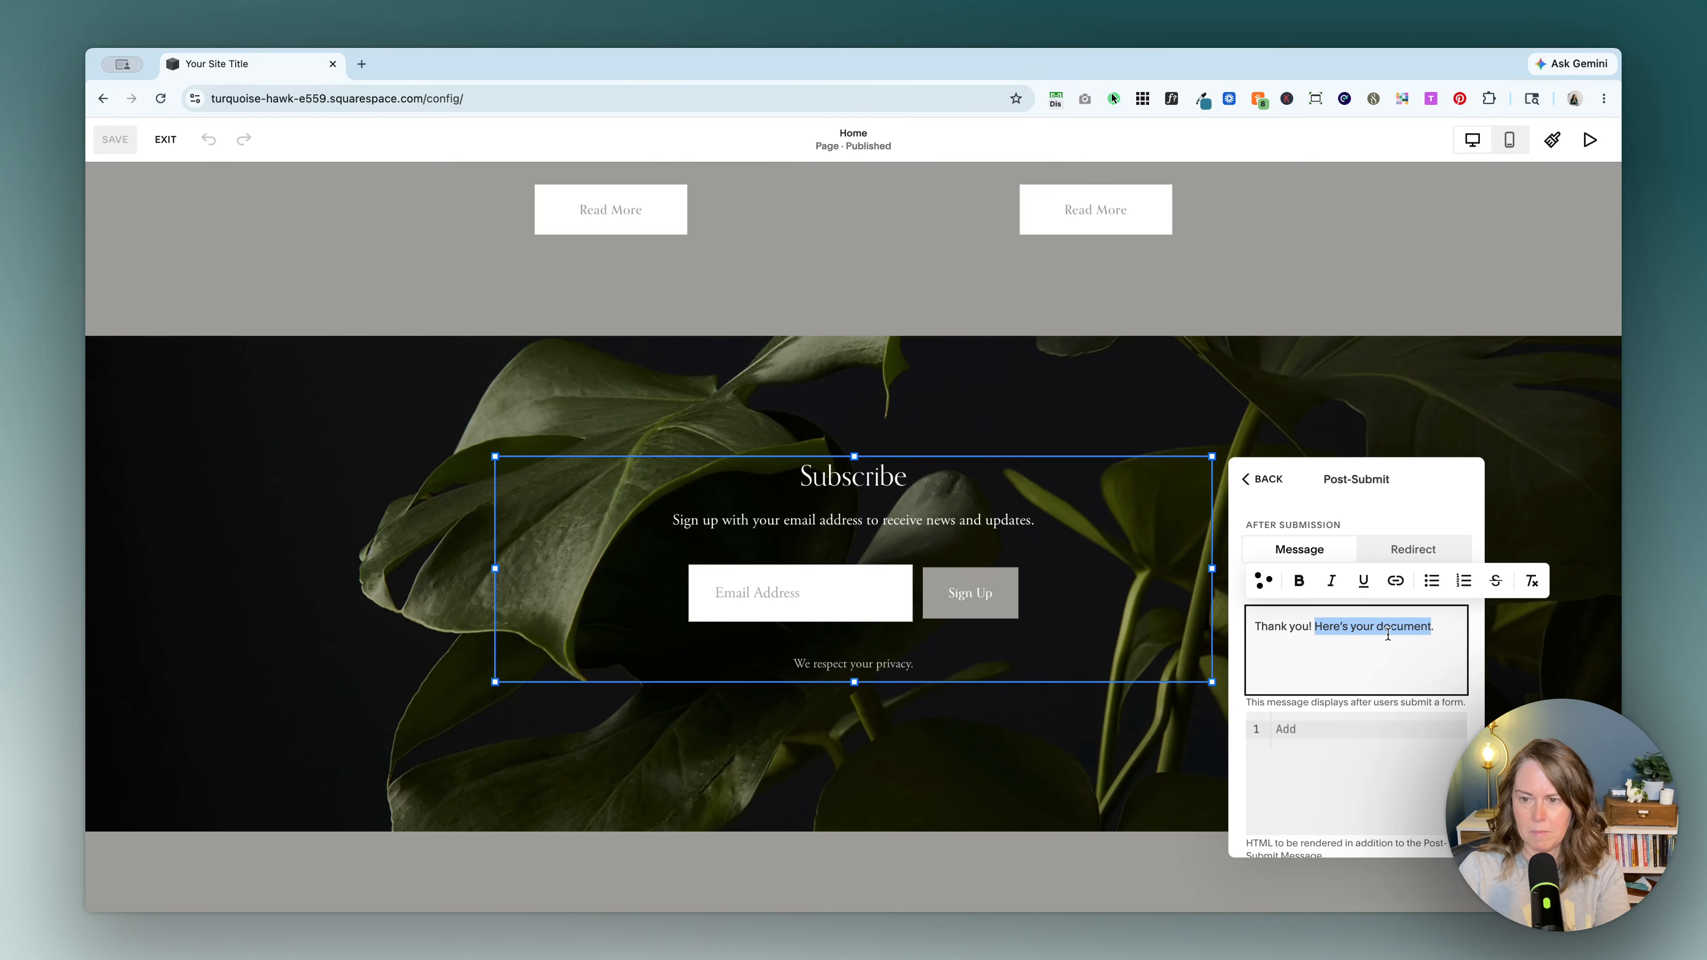
click(1396, 582)
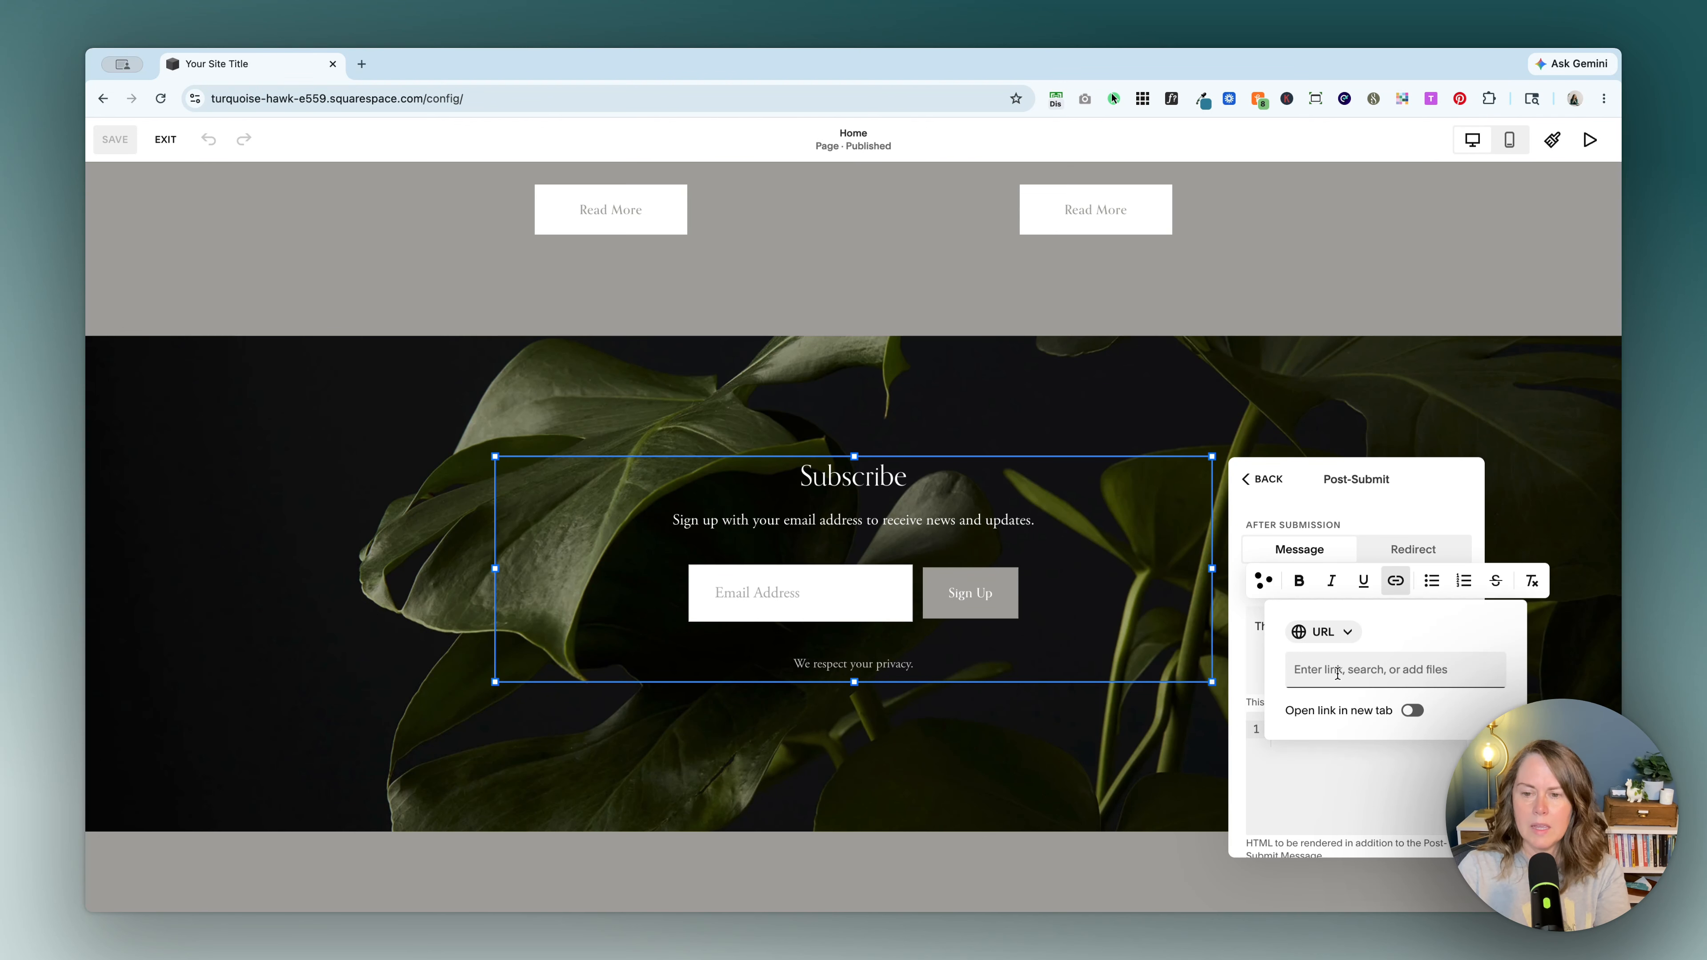
click(1323, 632)
click(1328, 708)
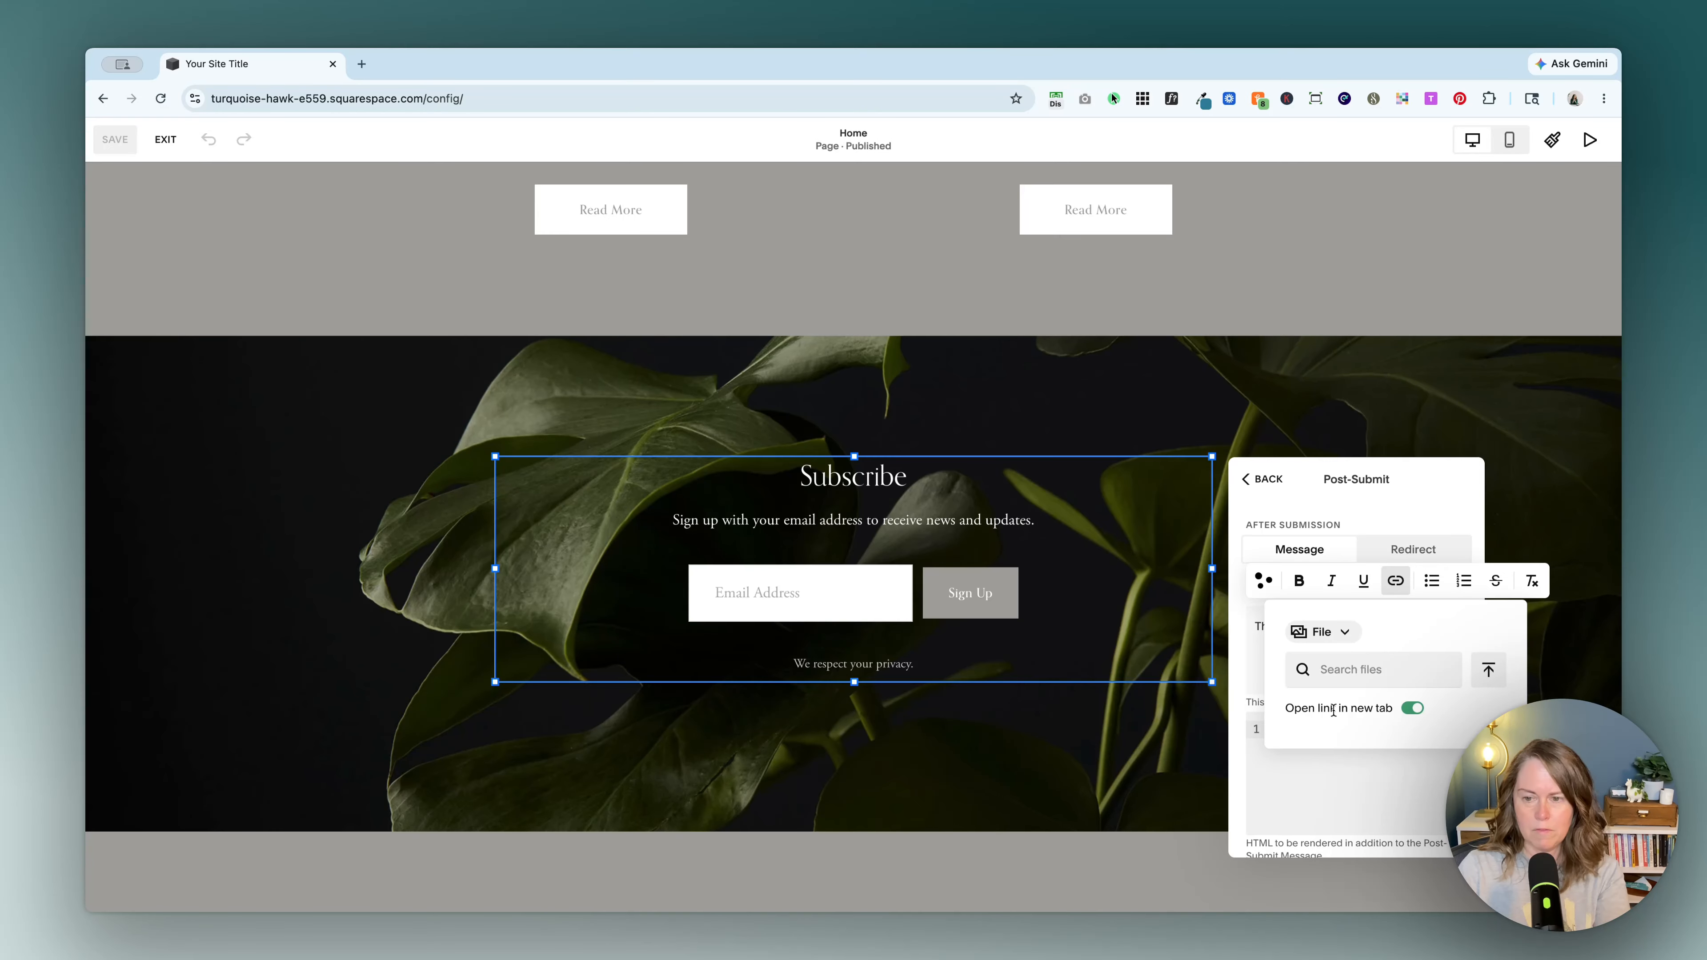
click(1489, 670)
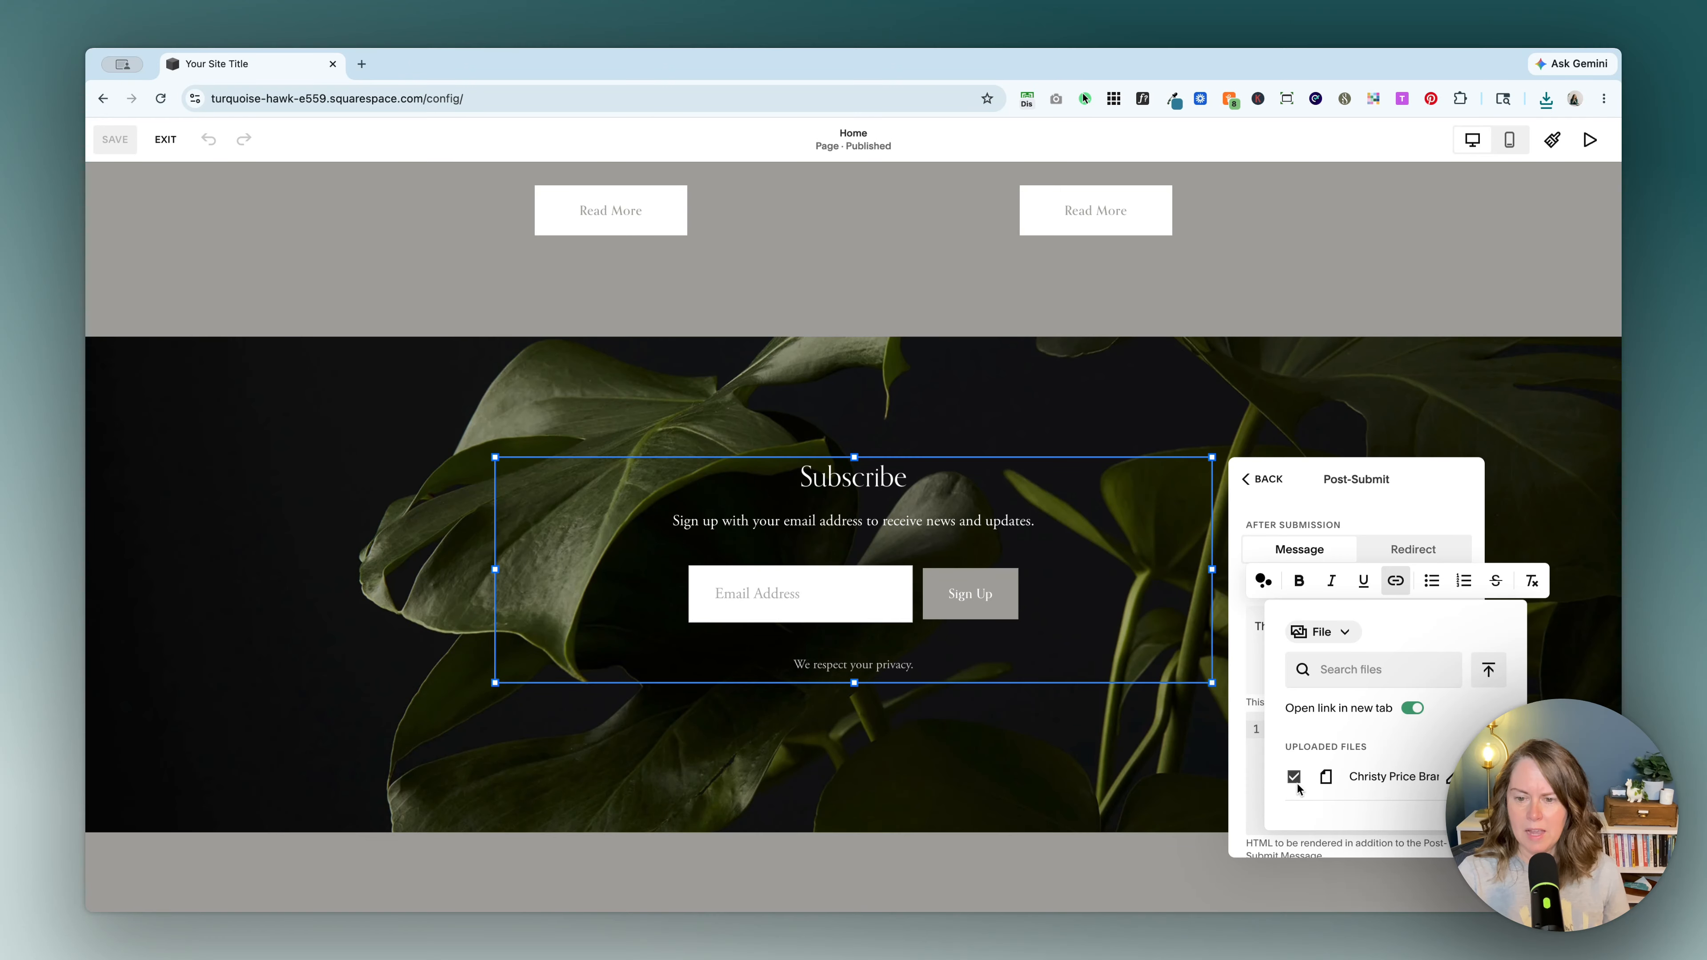
click(1078, 807)
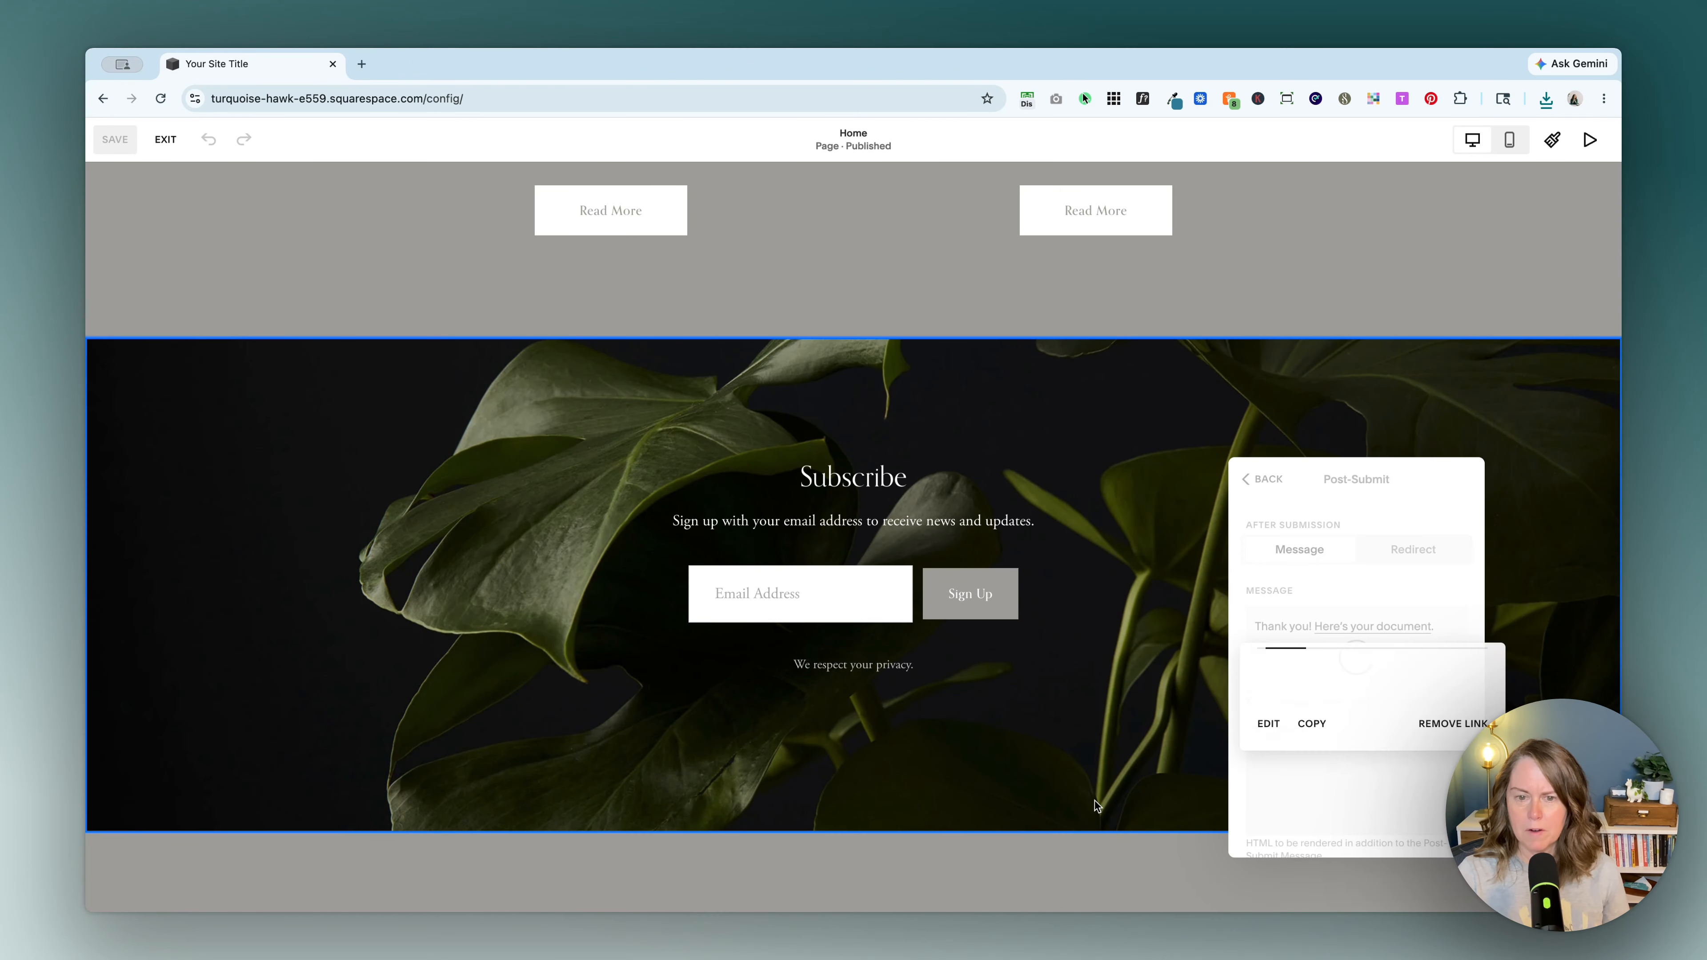
click(168, 150)
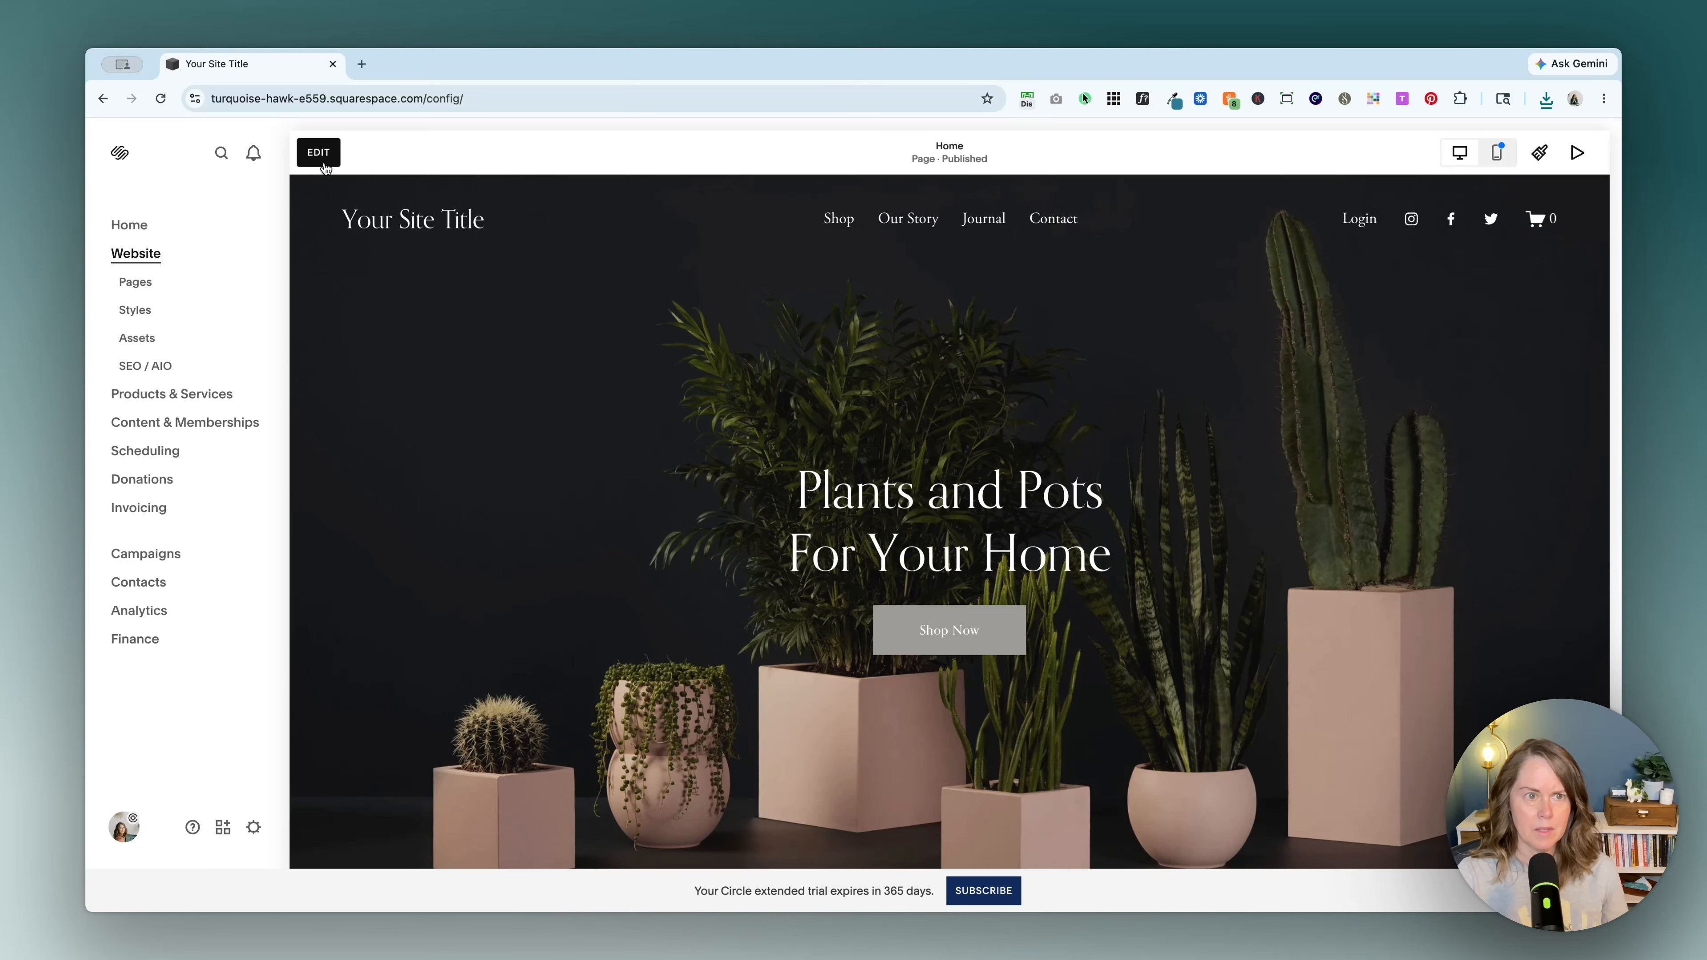
Reopen the newsletter block's post-submit settings to check the message and exit editing mode
click(318, 153)
scroll(822, 622, down, 10)
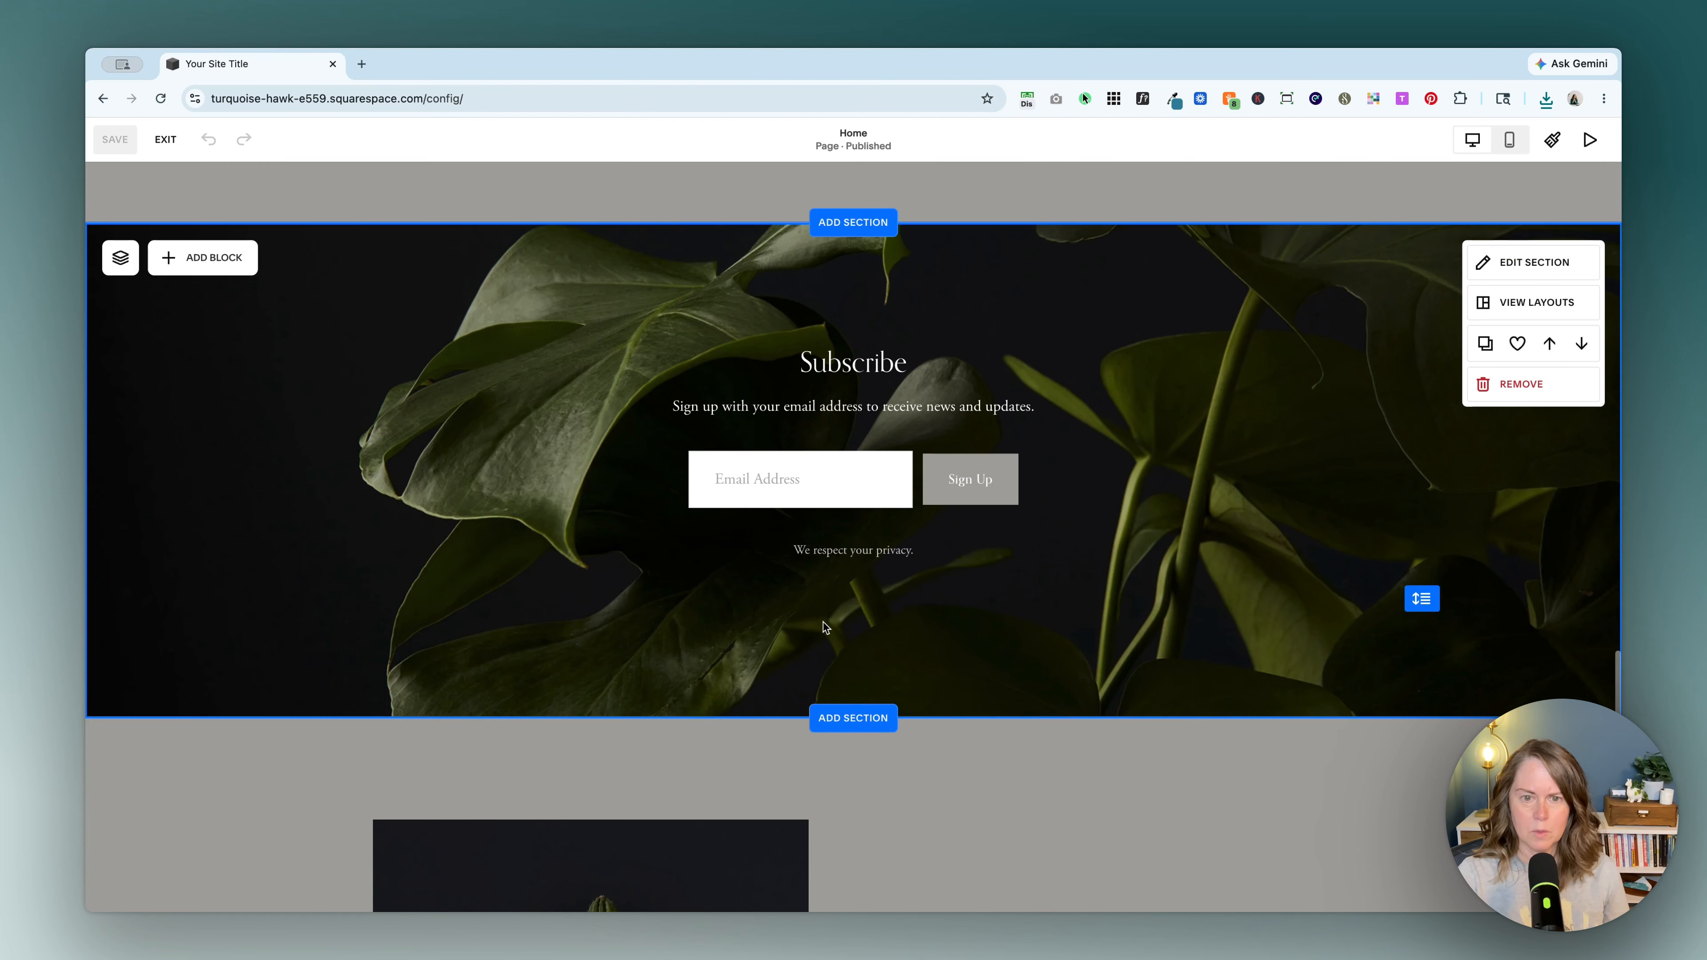
double_click(826, 437)
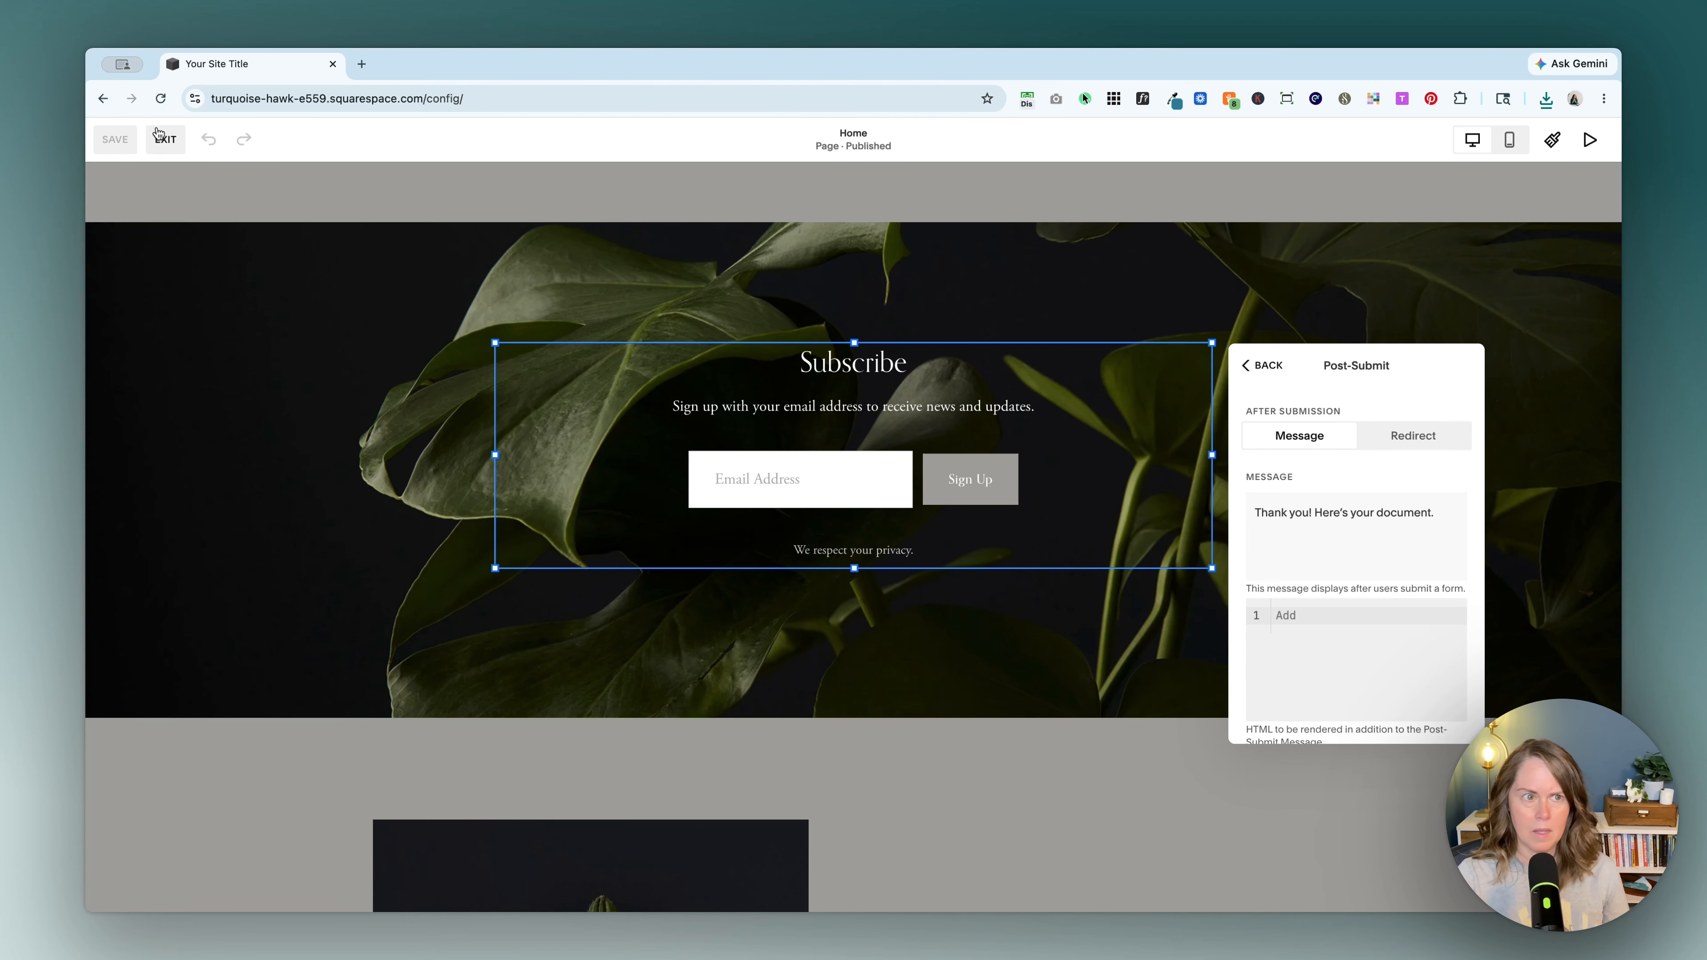
click(159, 134)
Submit the newsletter form with a test email address and open the document linked in the thank-you message
scroll(788, 668, down, 10)
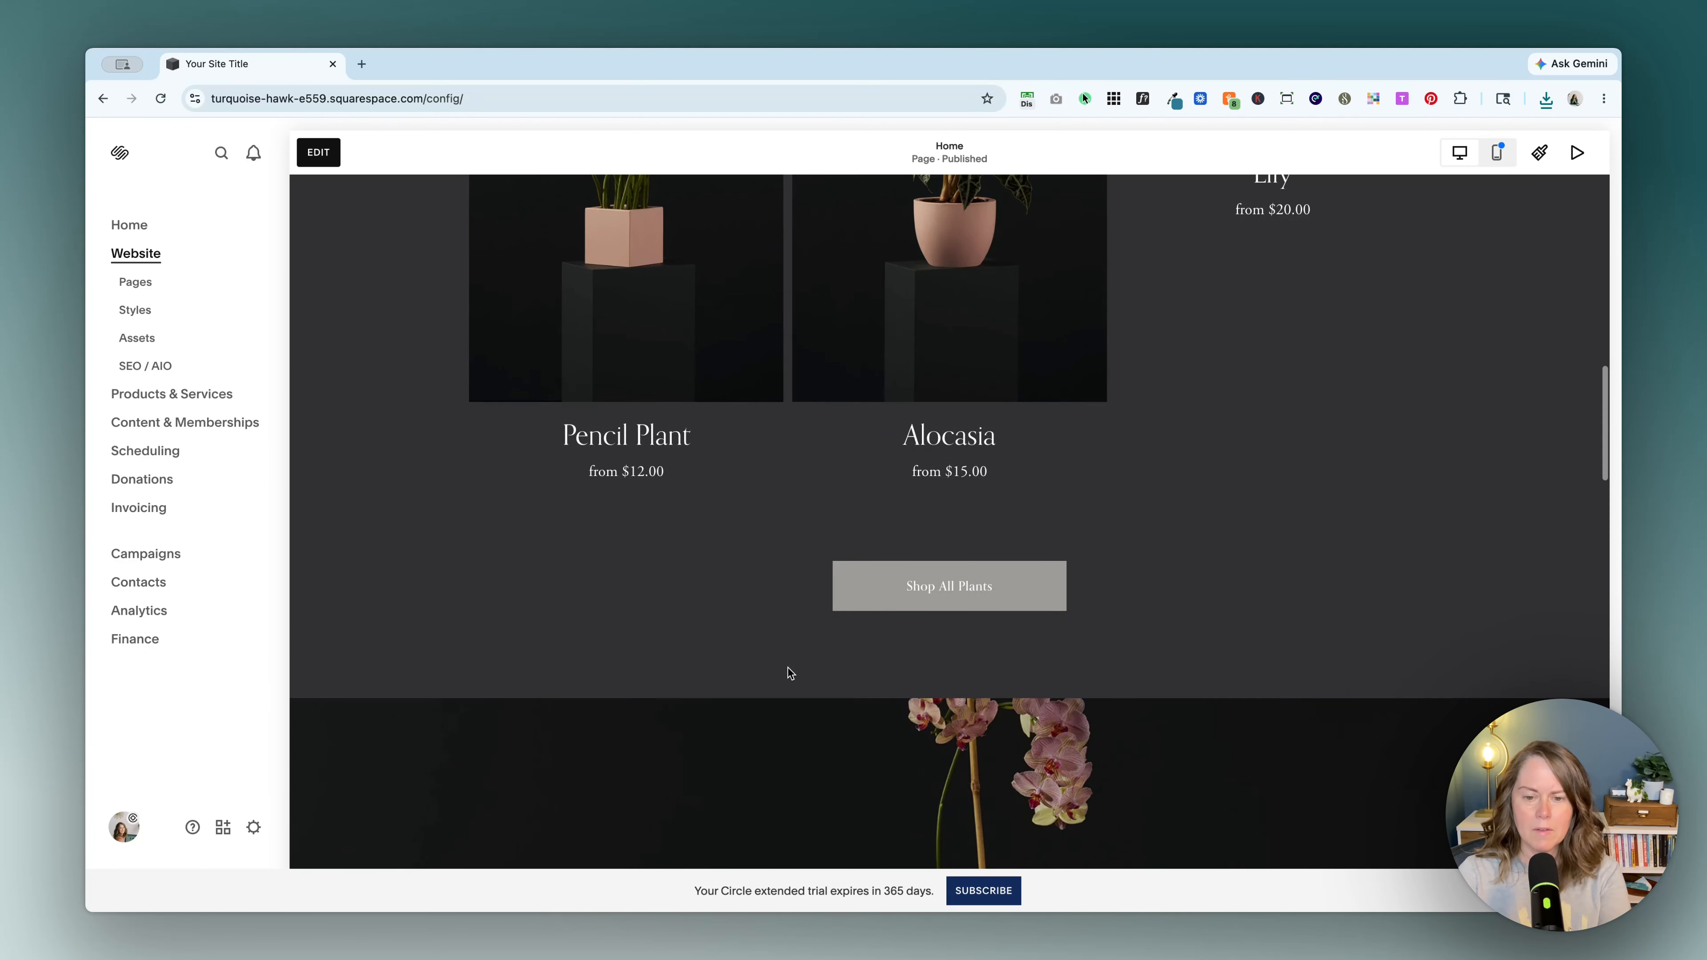
scroll(788, 667, down, 15)
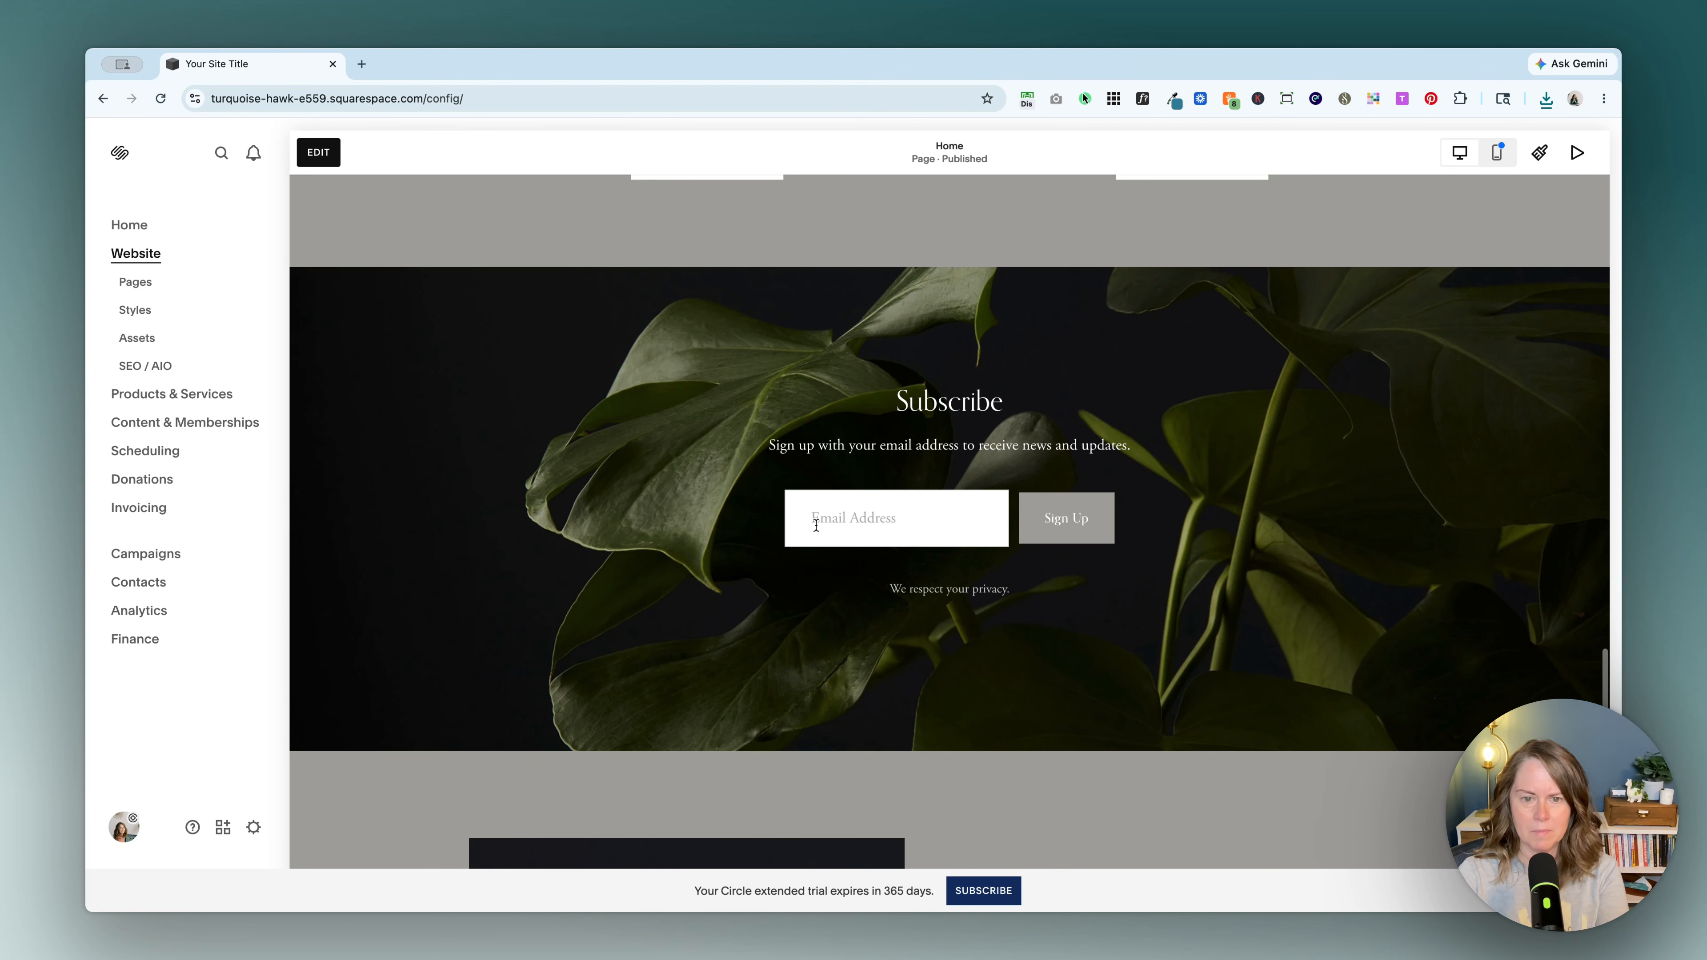
click(815, 525)
text(test@test.com)
click(888, 578)
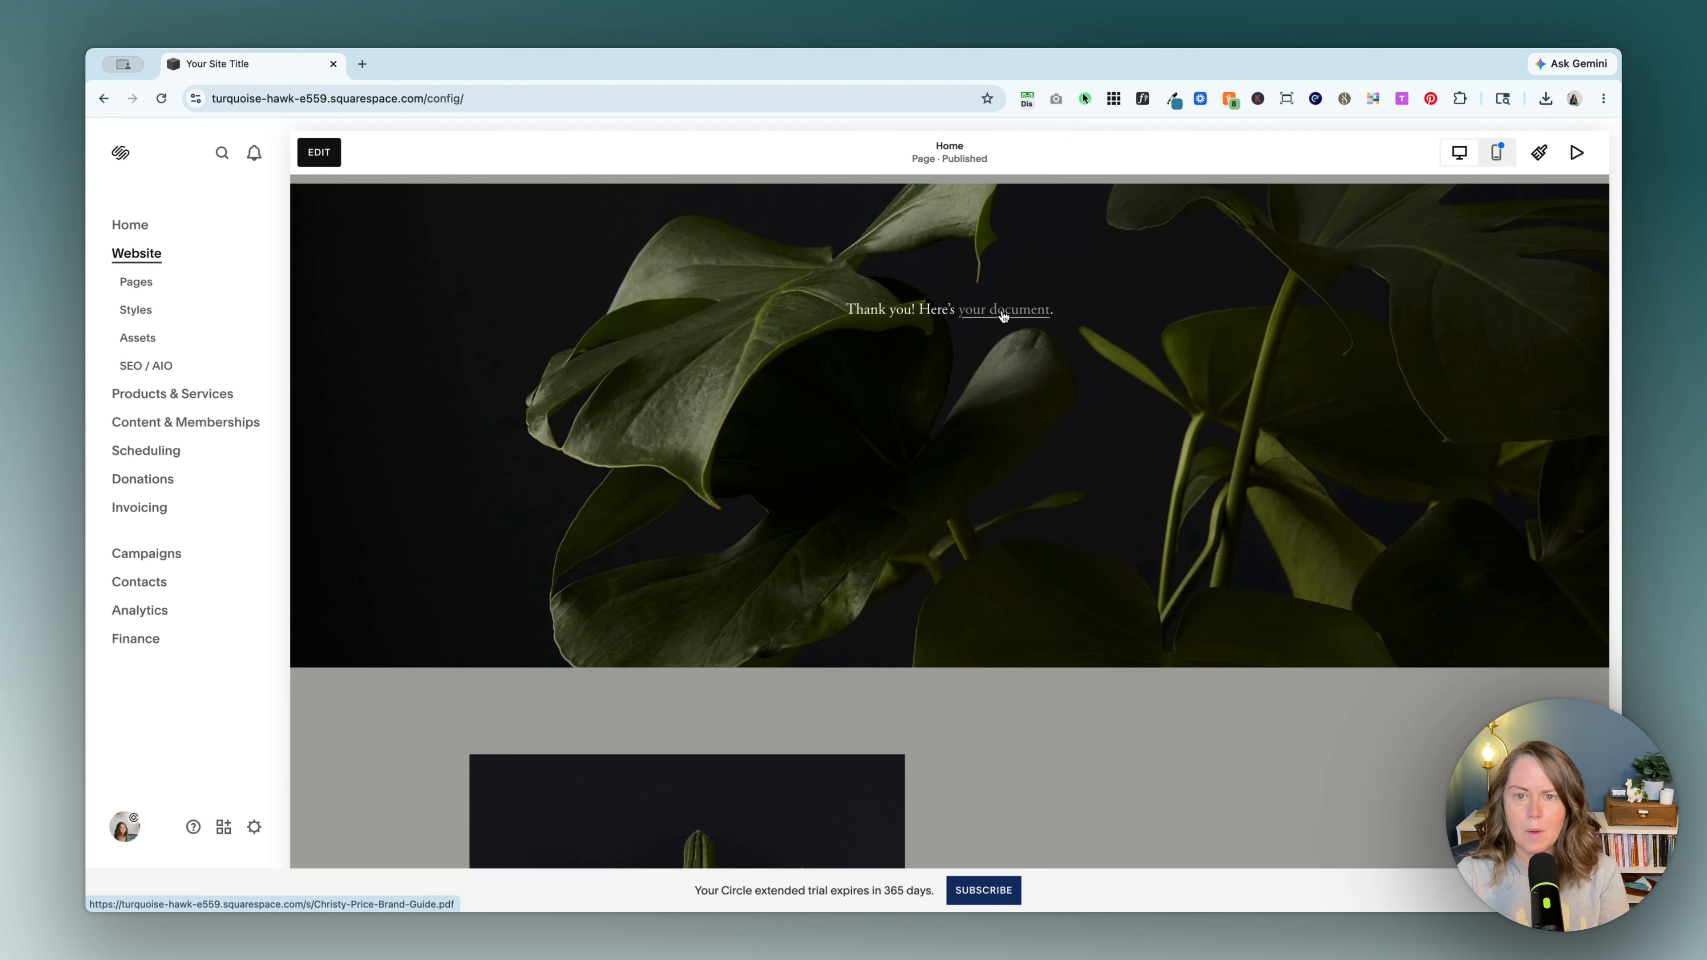
click(1003, 312)
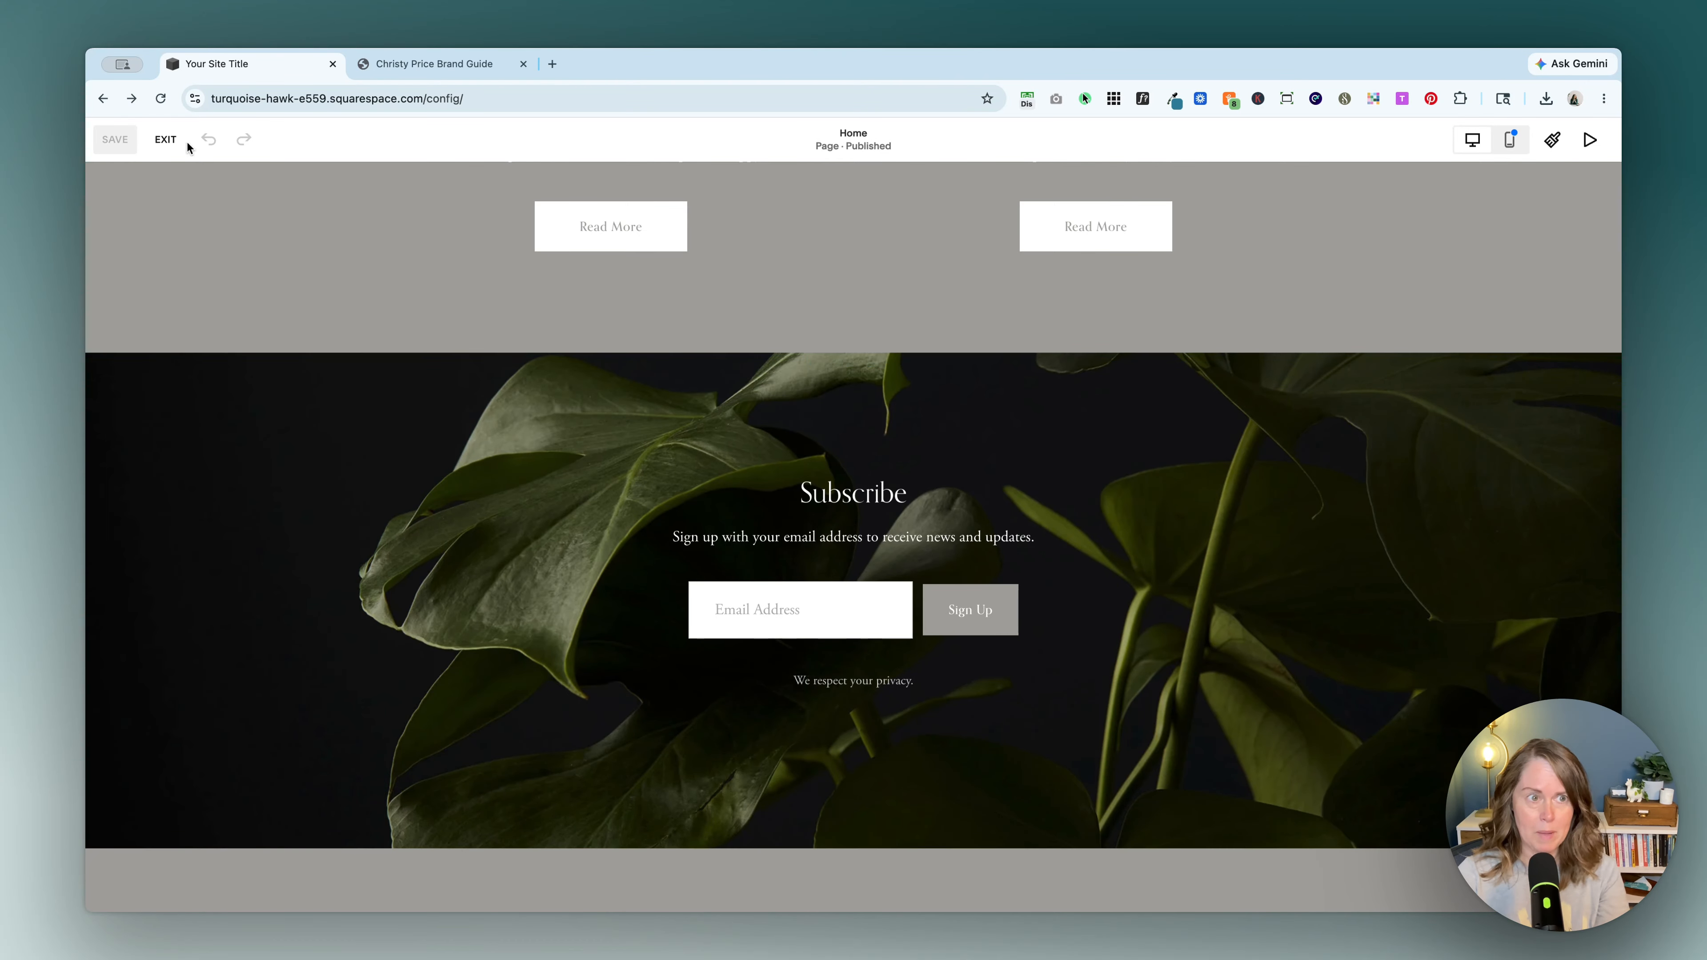
Exit editing and add a page from the "Who We Are" About template to the Not Linked pages
click(167, 140)
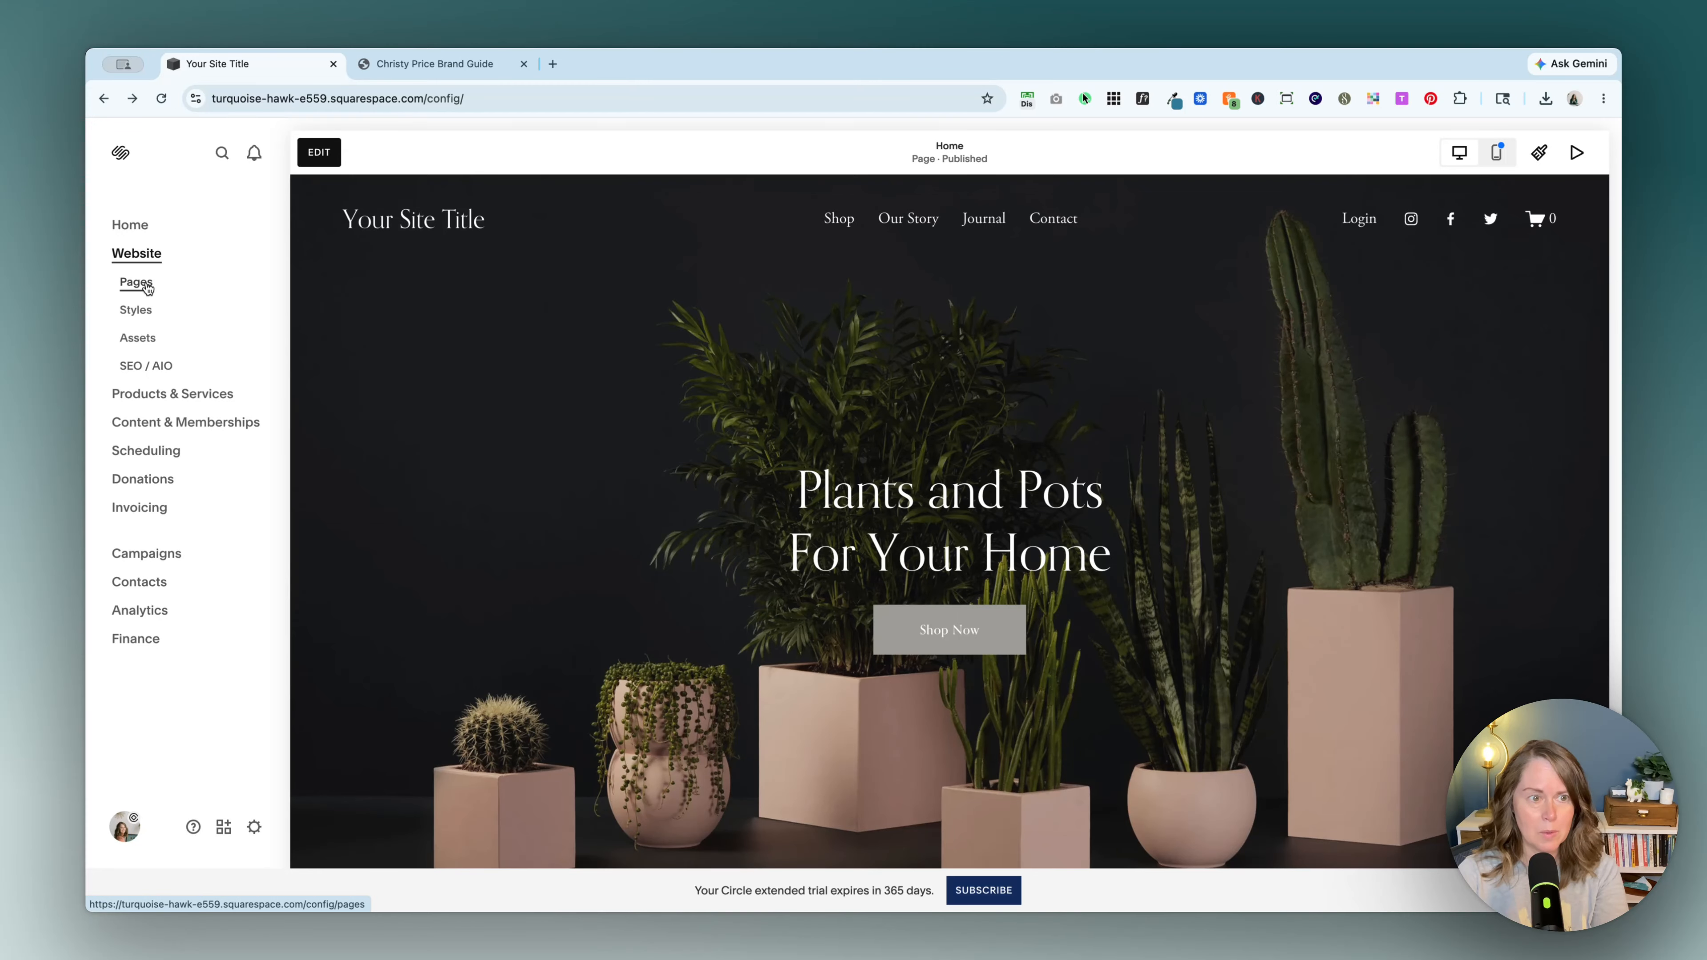
click(135, 282)
click(301, 452)
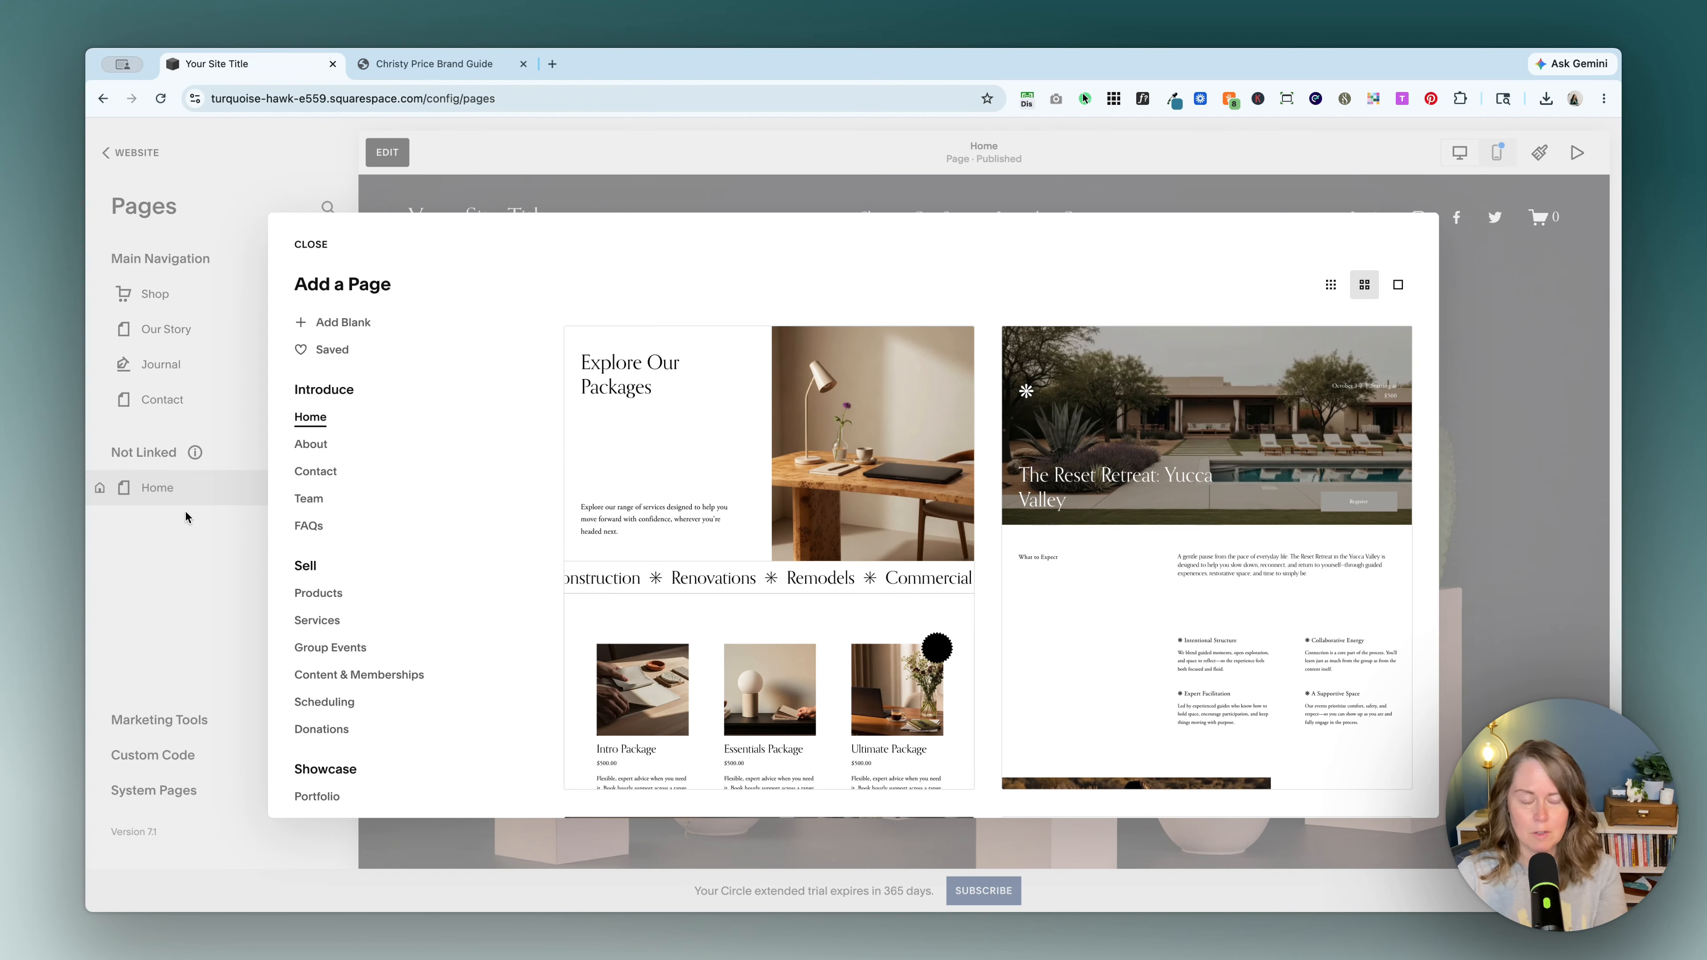
click(357, 328)
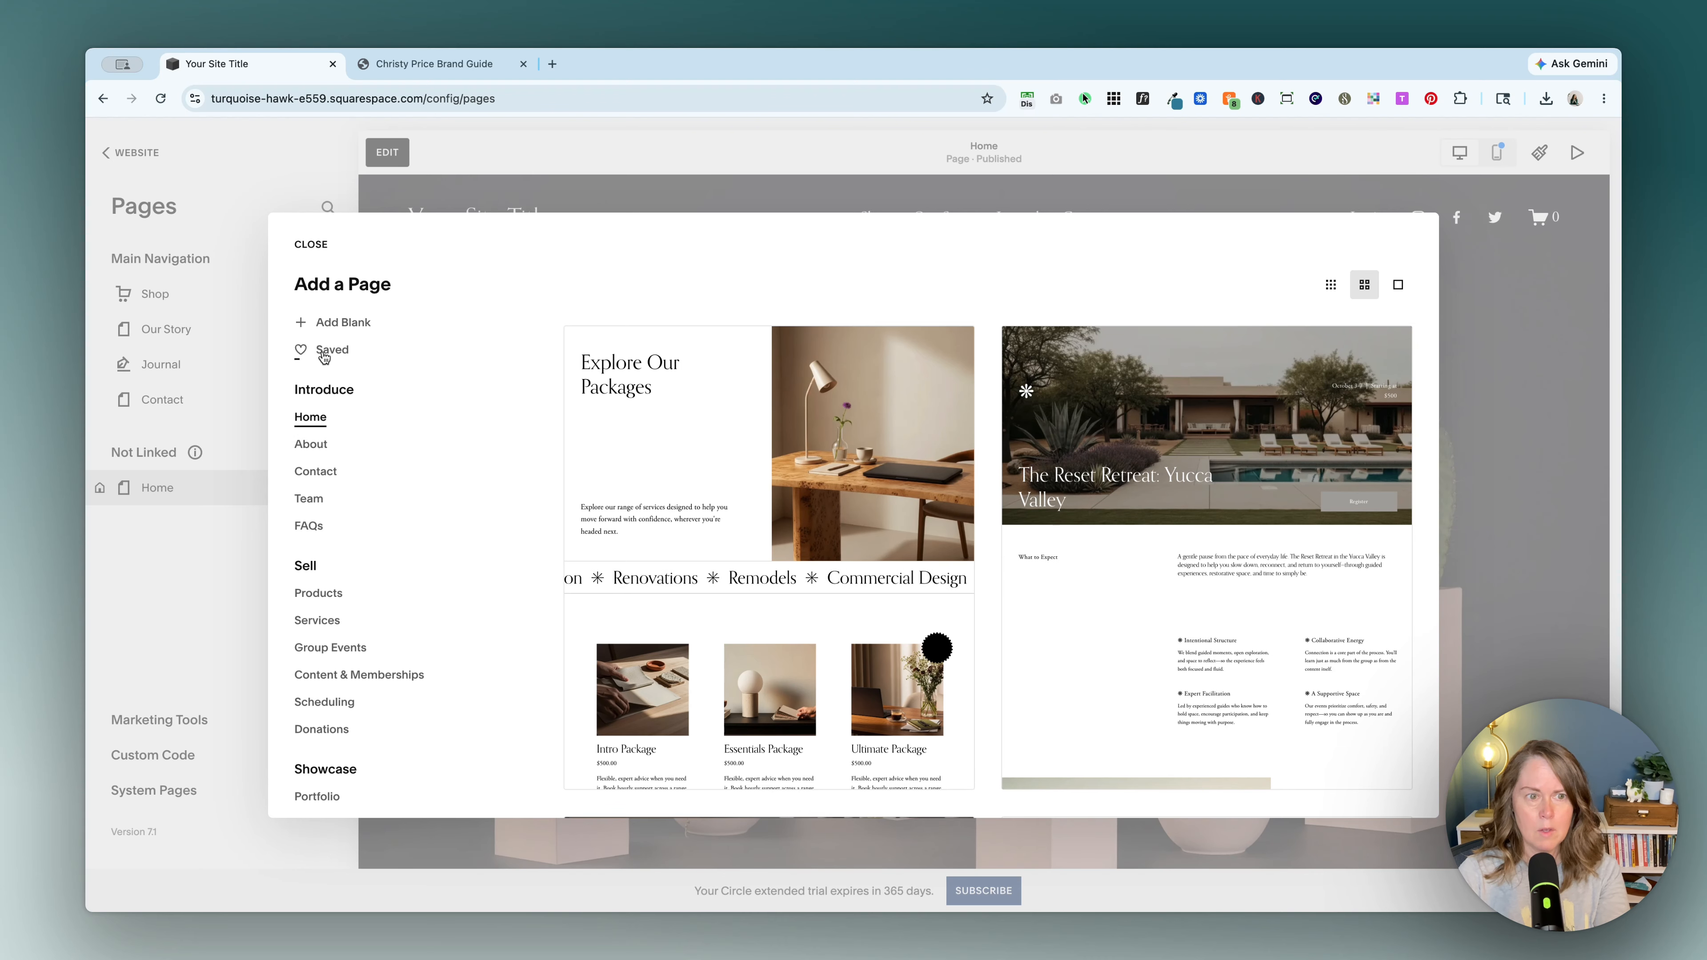
scroll(612, 511, down, 5)
scroll(612, 511, down, 10)
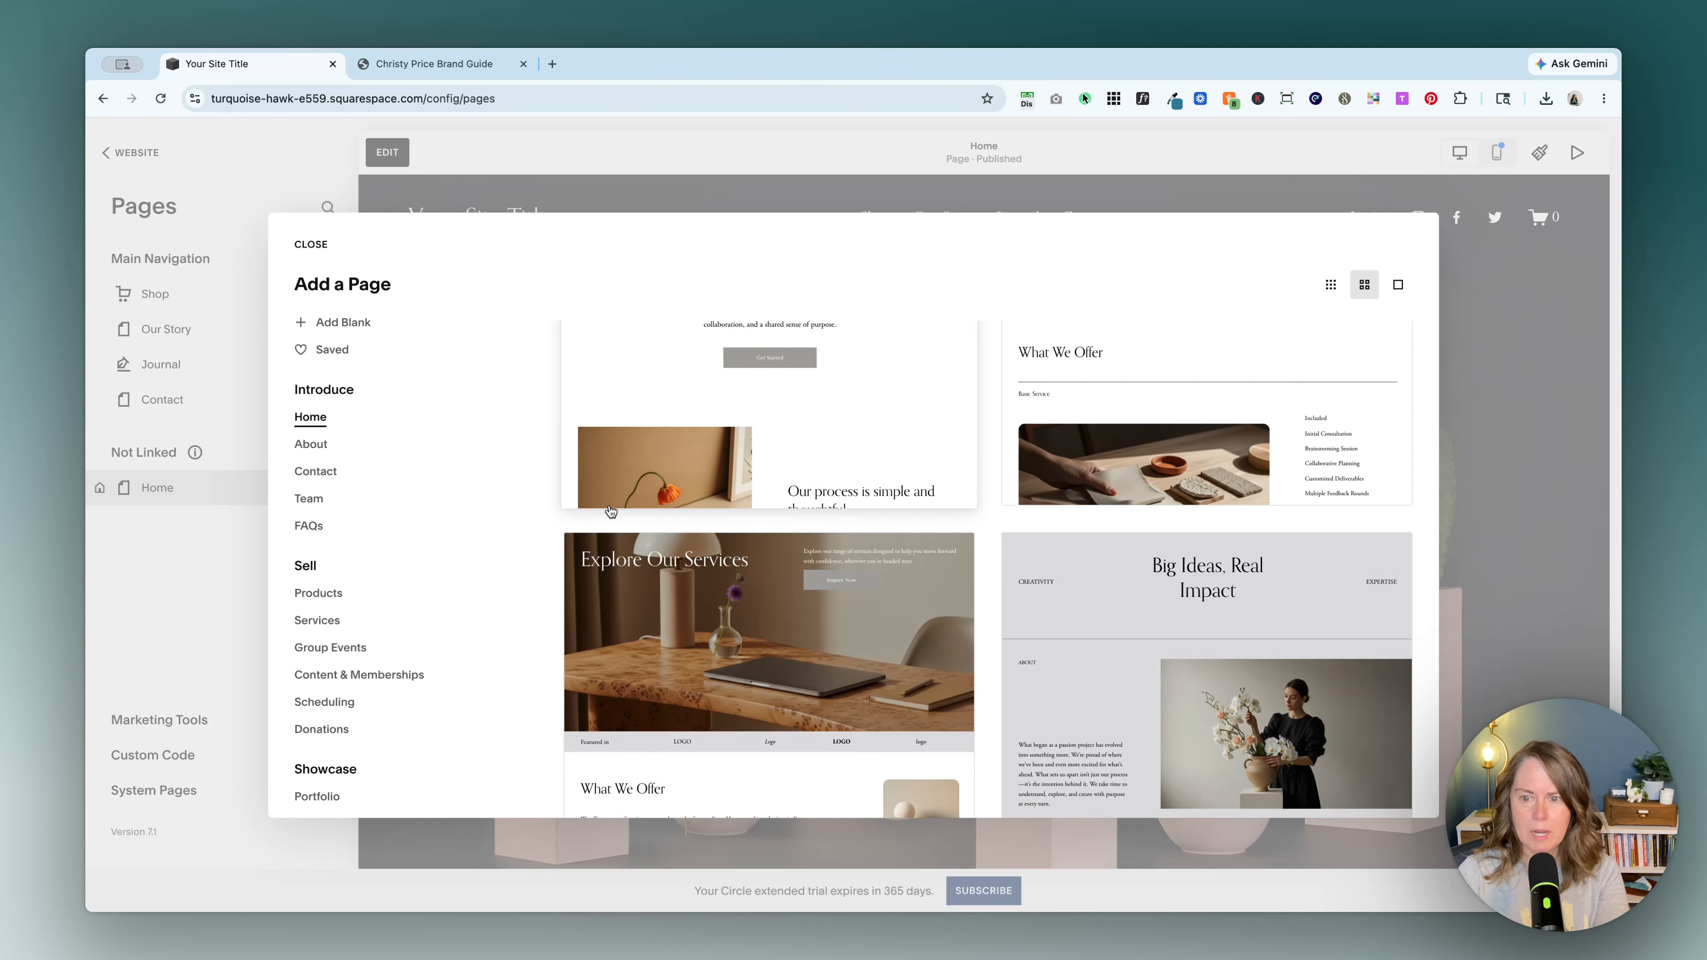
click(321, 448)
scroll(848, 580, down, 6)
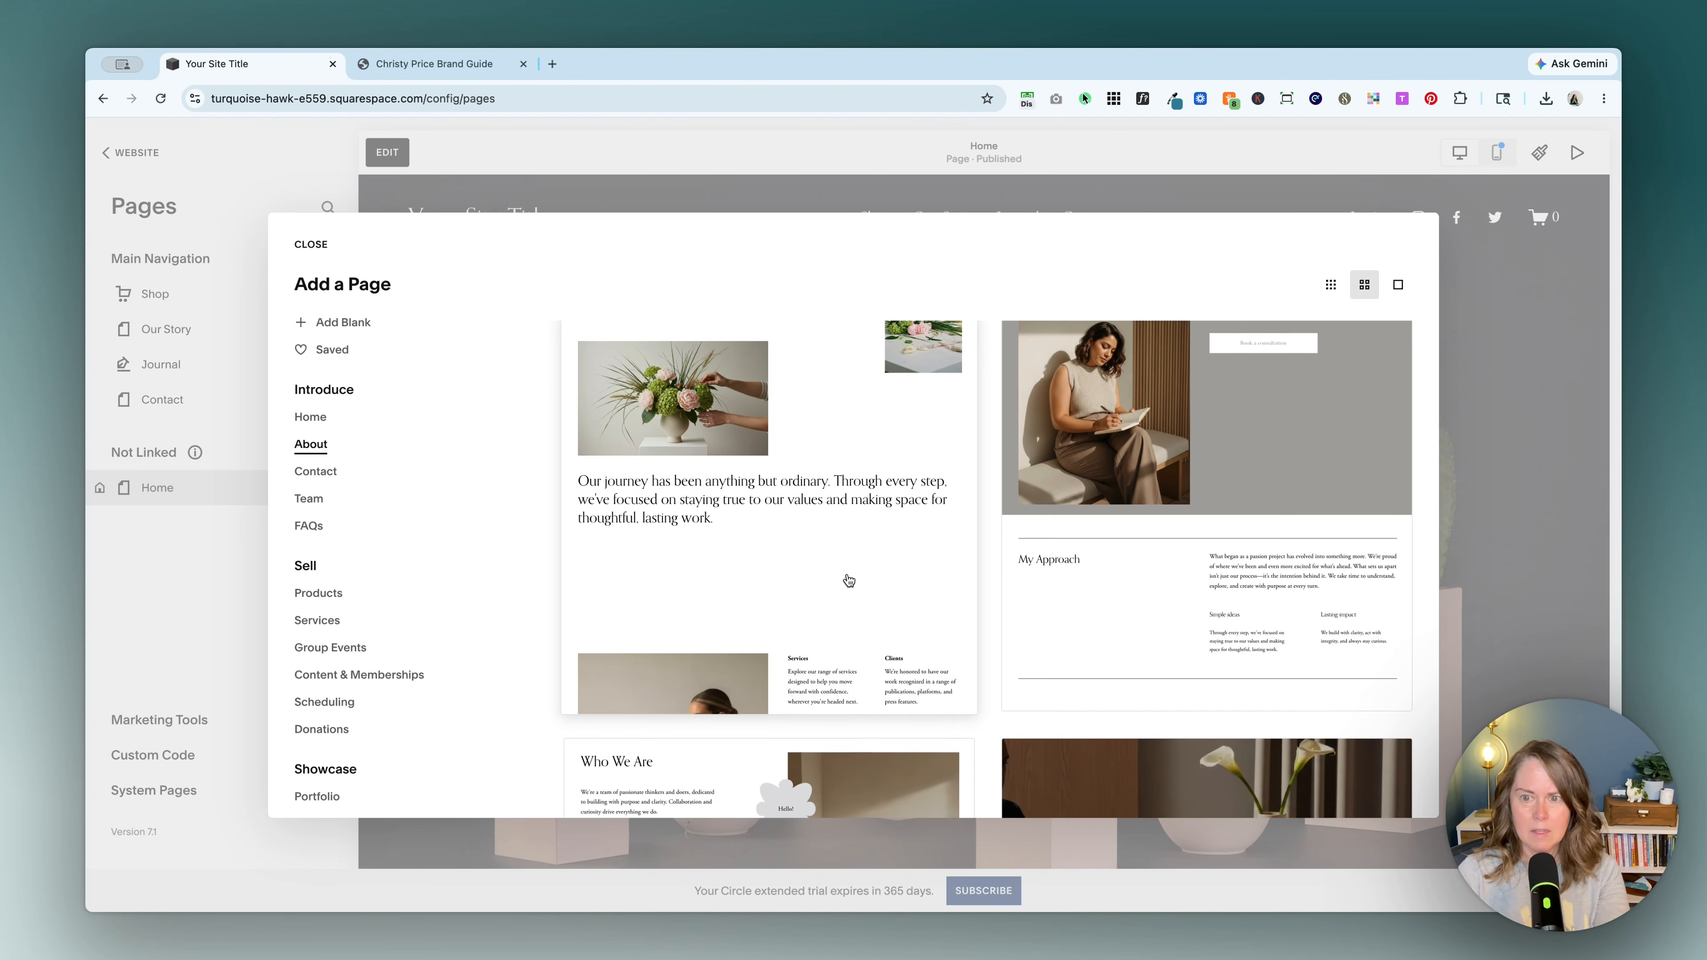
scroll(848, 580, down, 4)
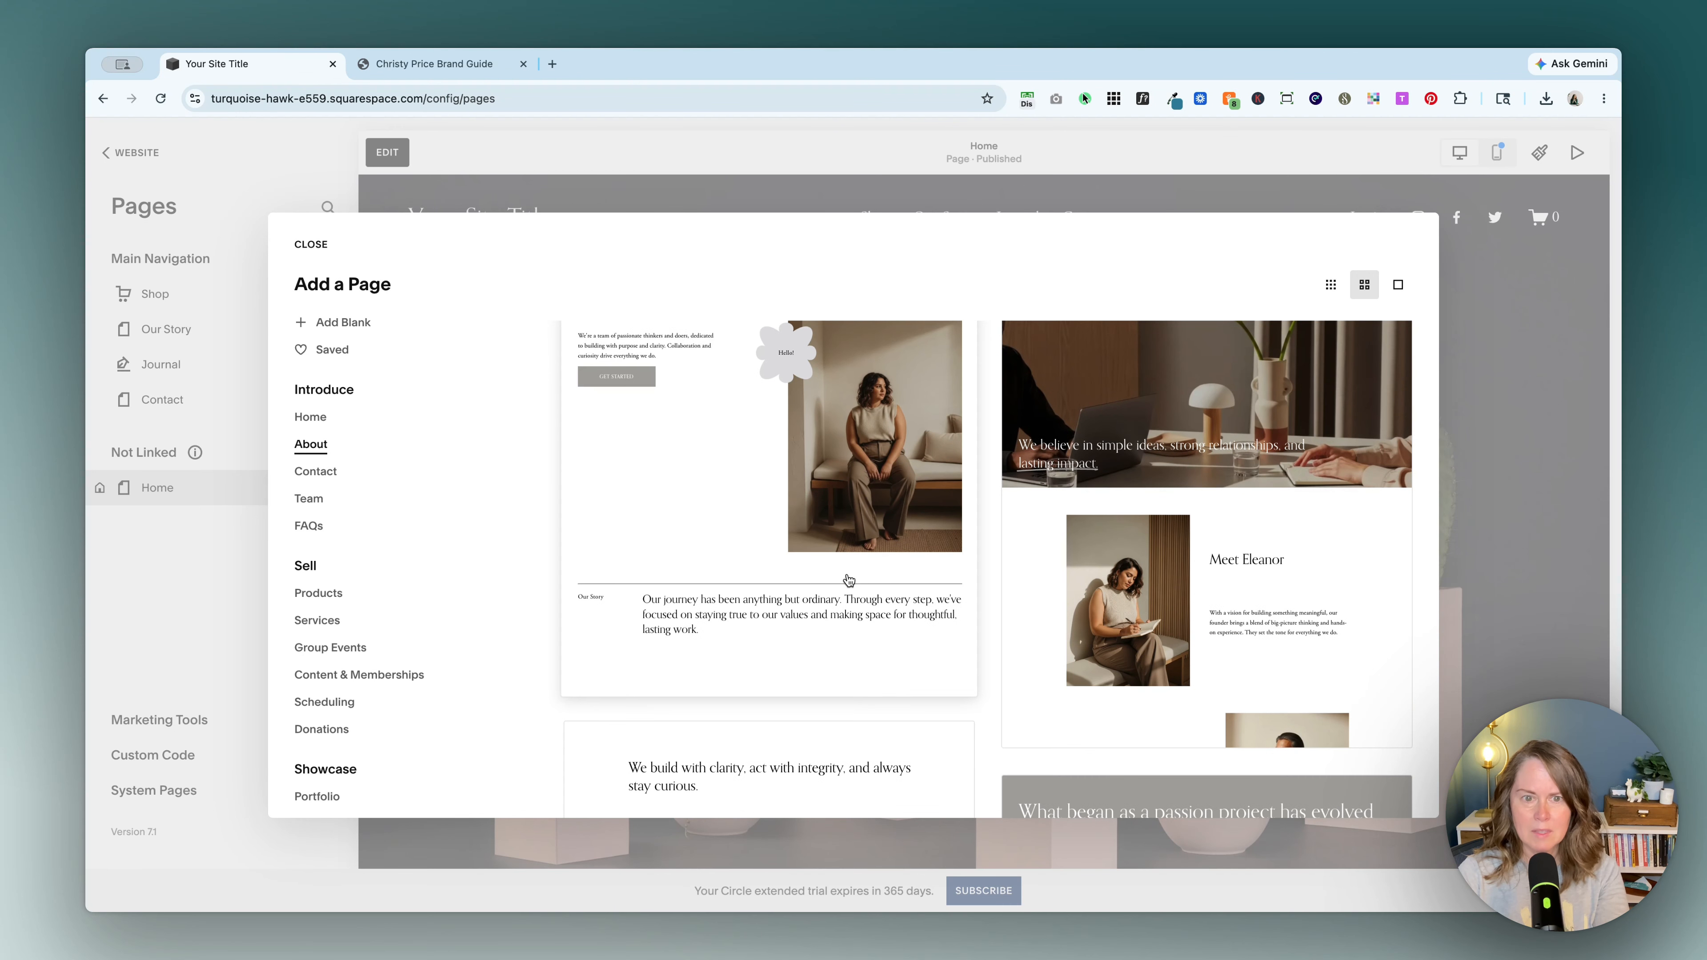
scroll(848, 580, up, 3)
key(Escape)
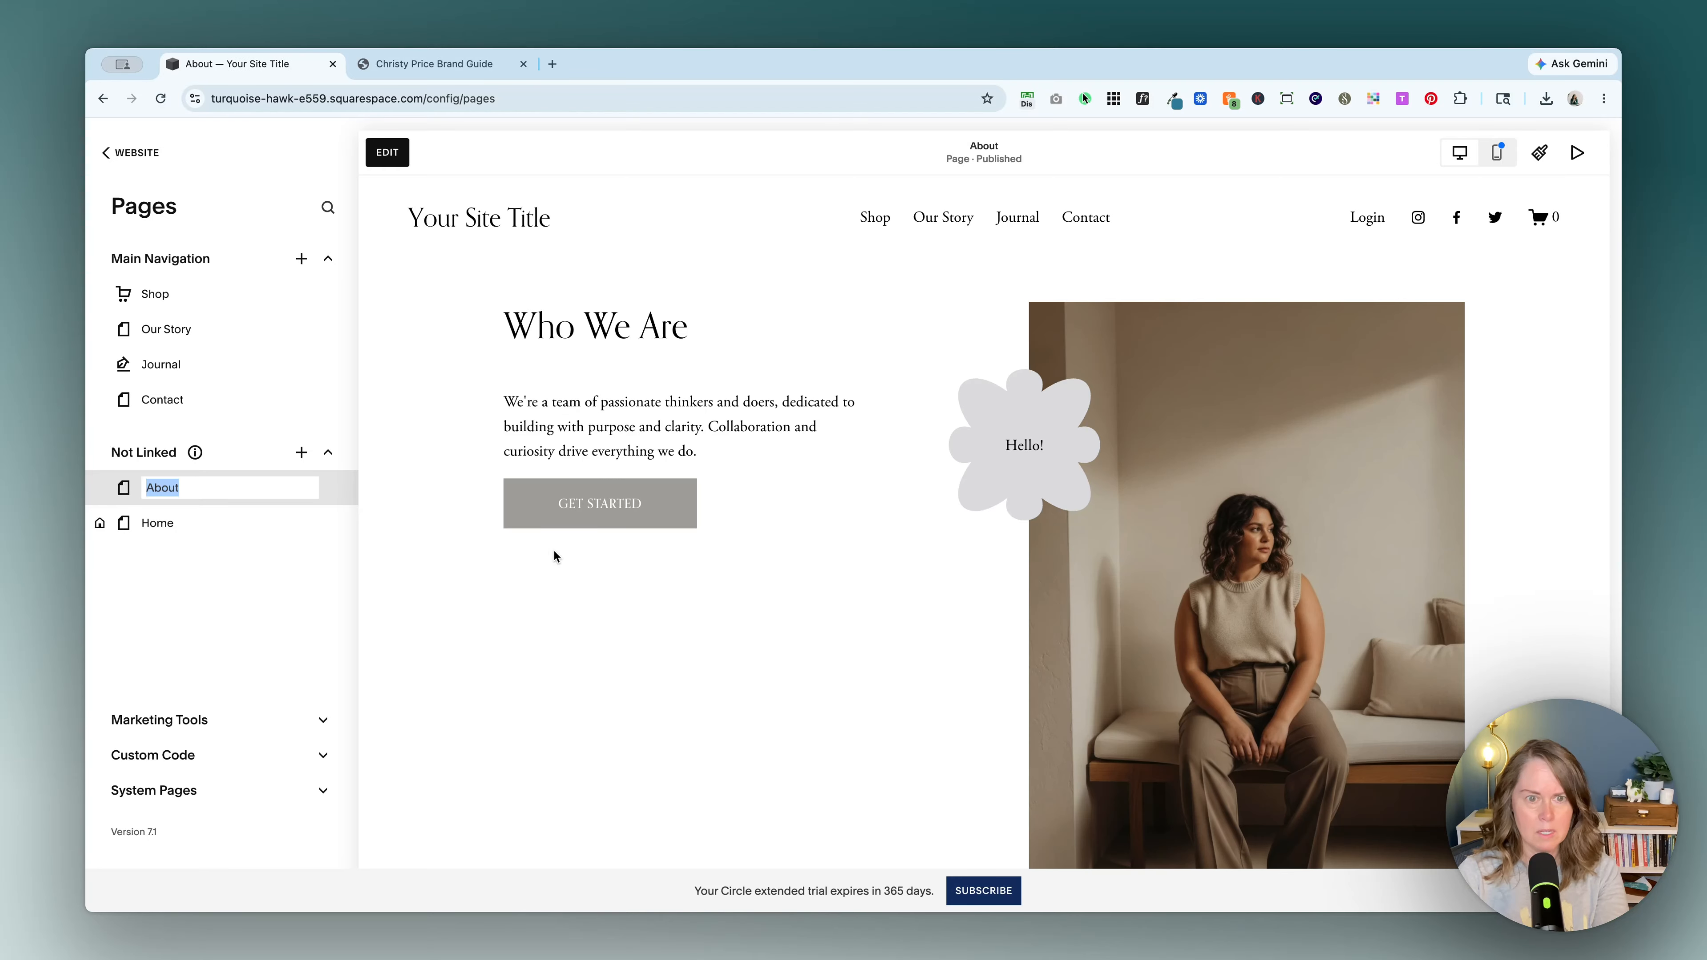
Open the new About page's settings and set the page title to "PDF delivery"
click(396, 159)
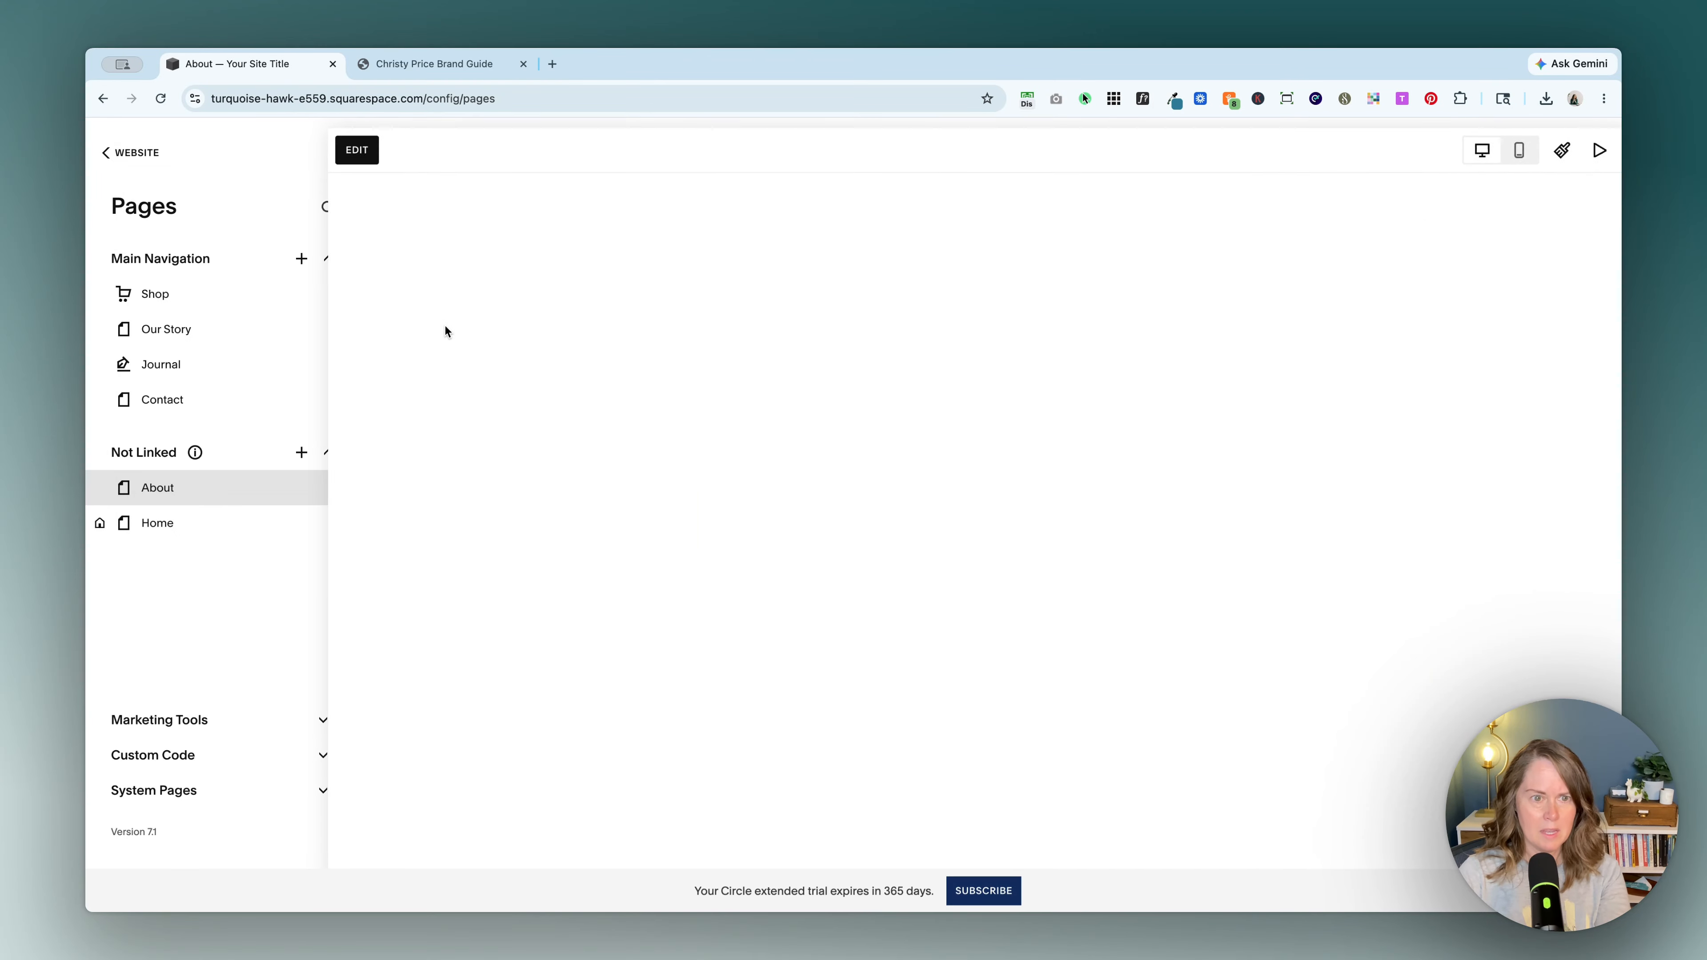
click(329, 487)
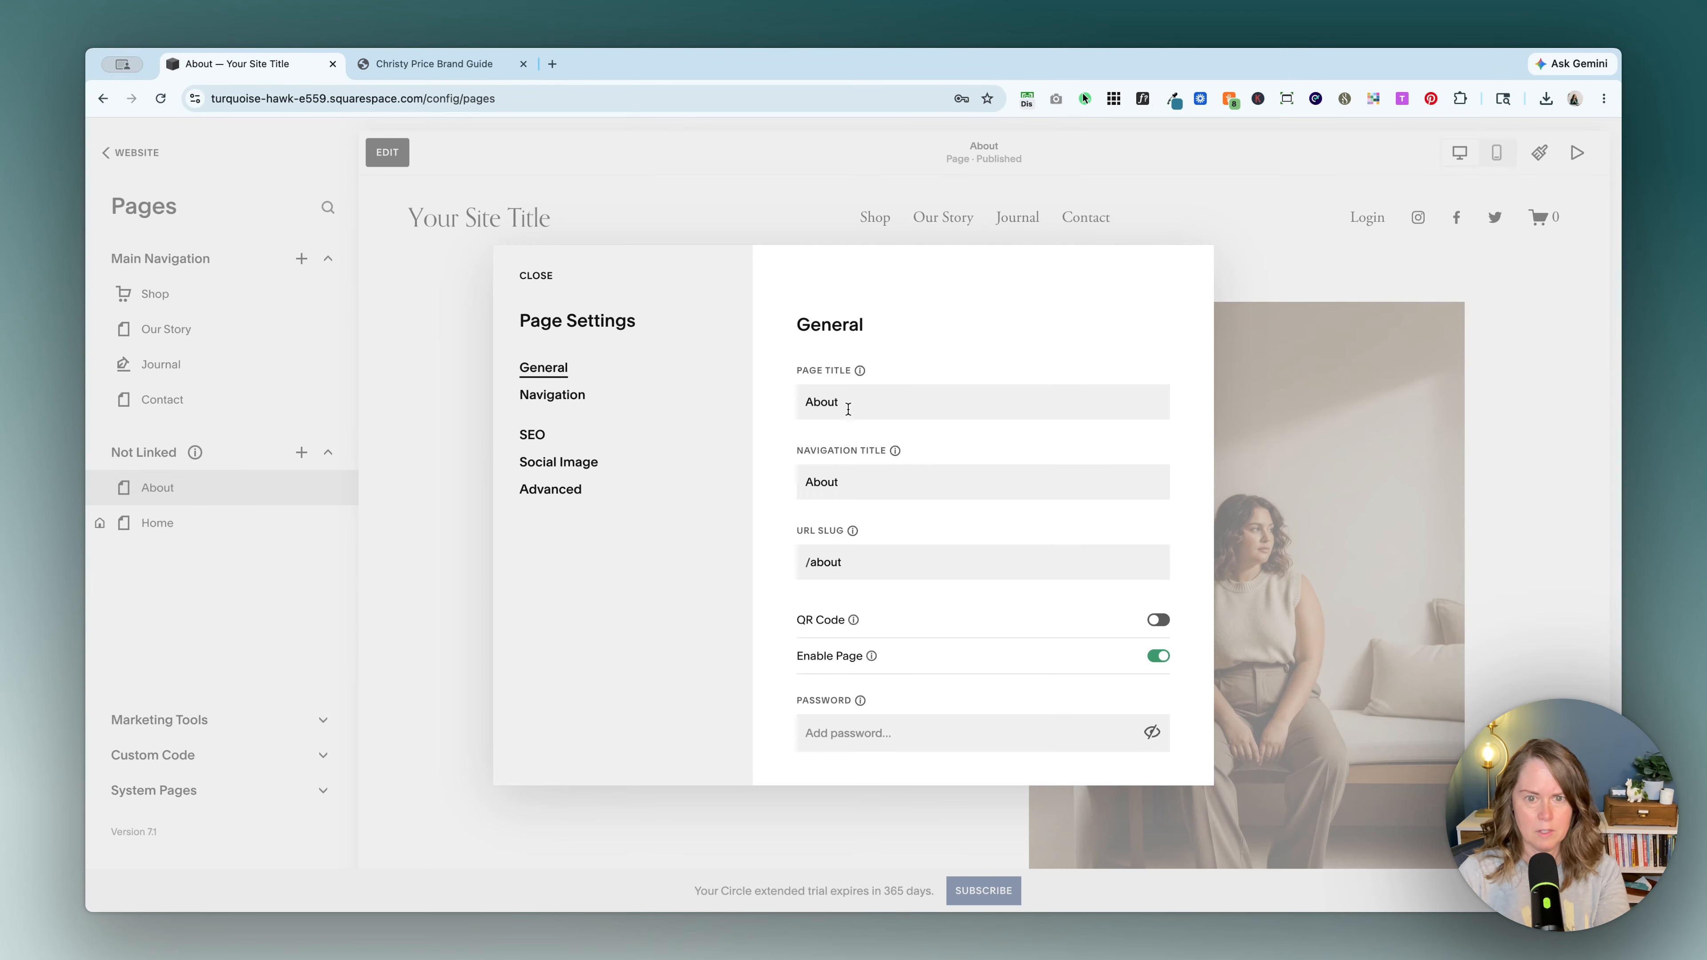
double_click(848, 409)
text(P)
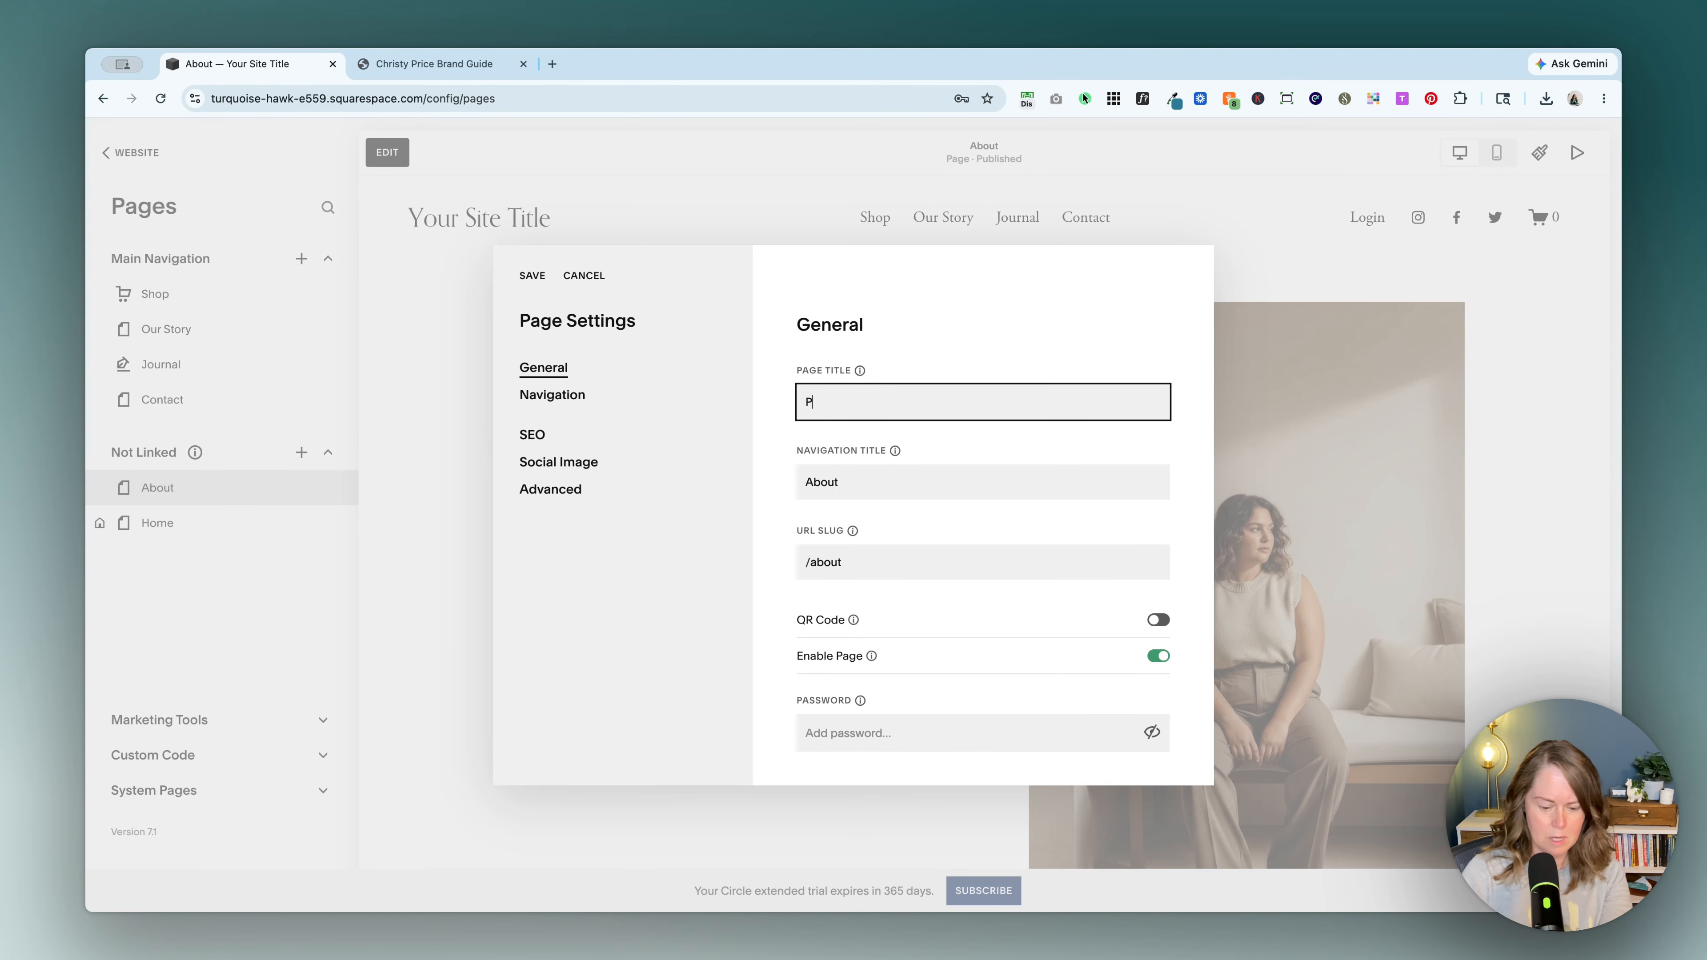
text(DF)
key(Tab)
key(Tab)
text(PDf)
key(Tab)
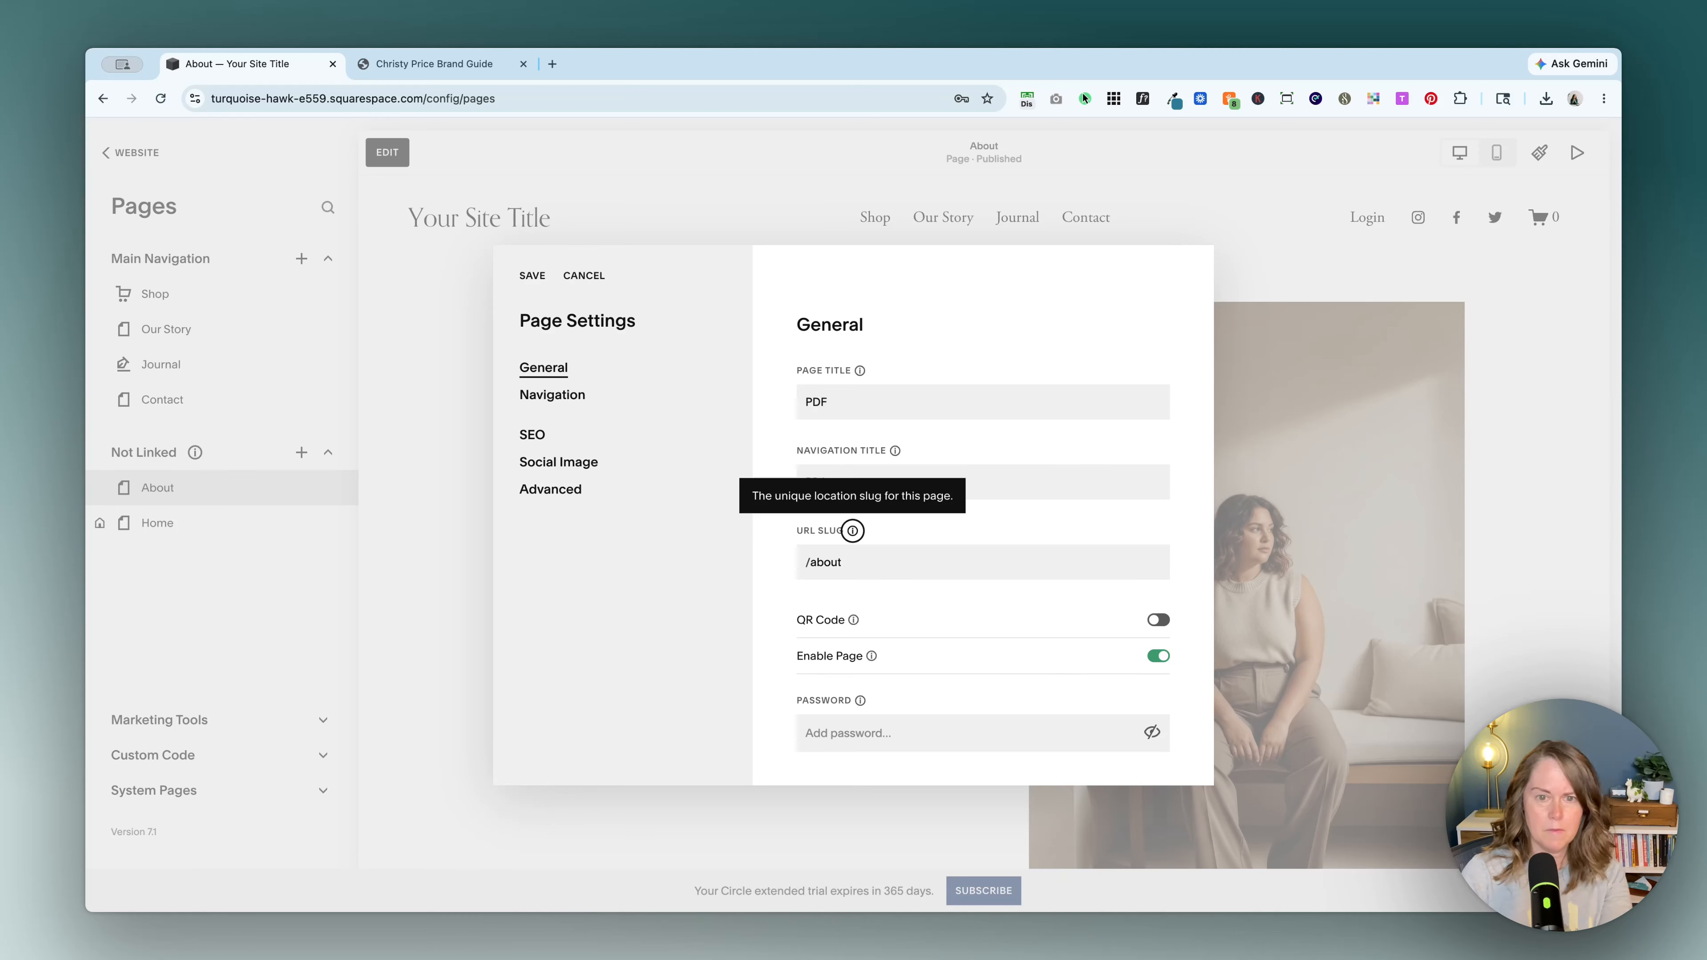
click(833, 403)
text(delivery)
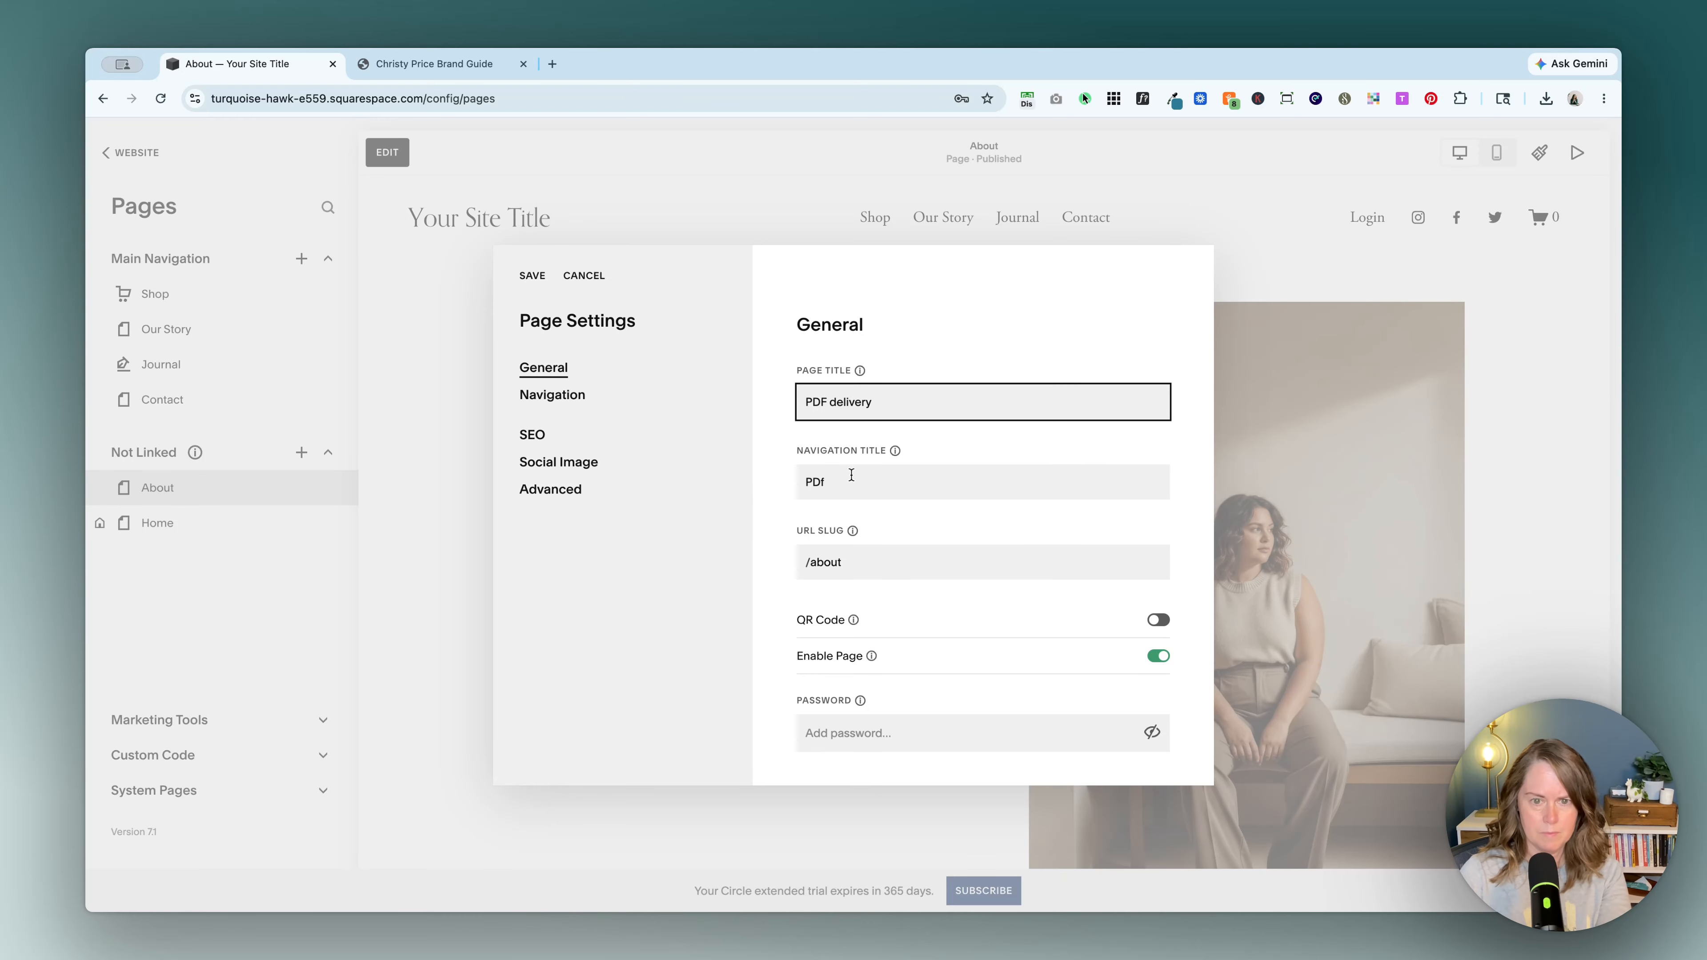
Set the page's navigation title to "PDF delivery" and its URL slug to /pdf-delivery
click(850, 474)
key(BackSpace)
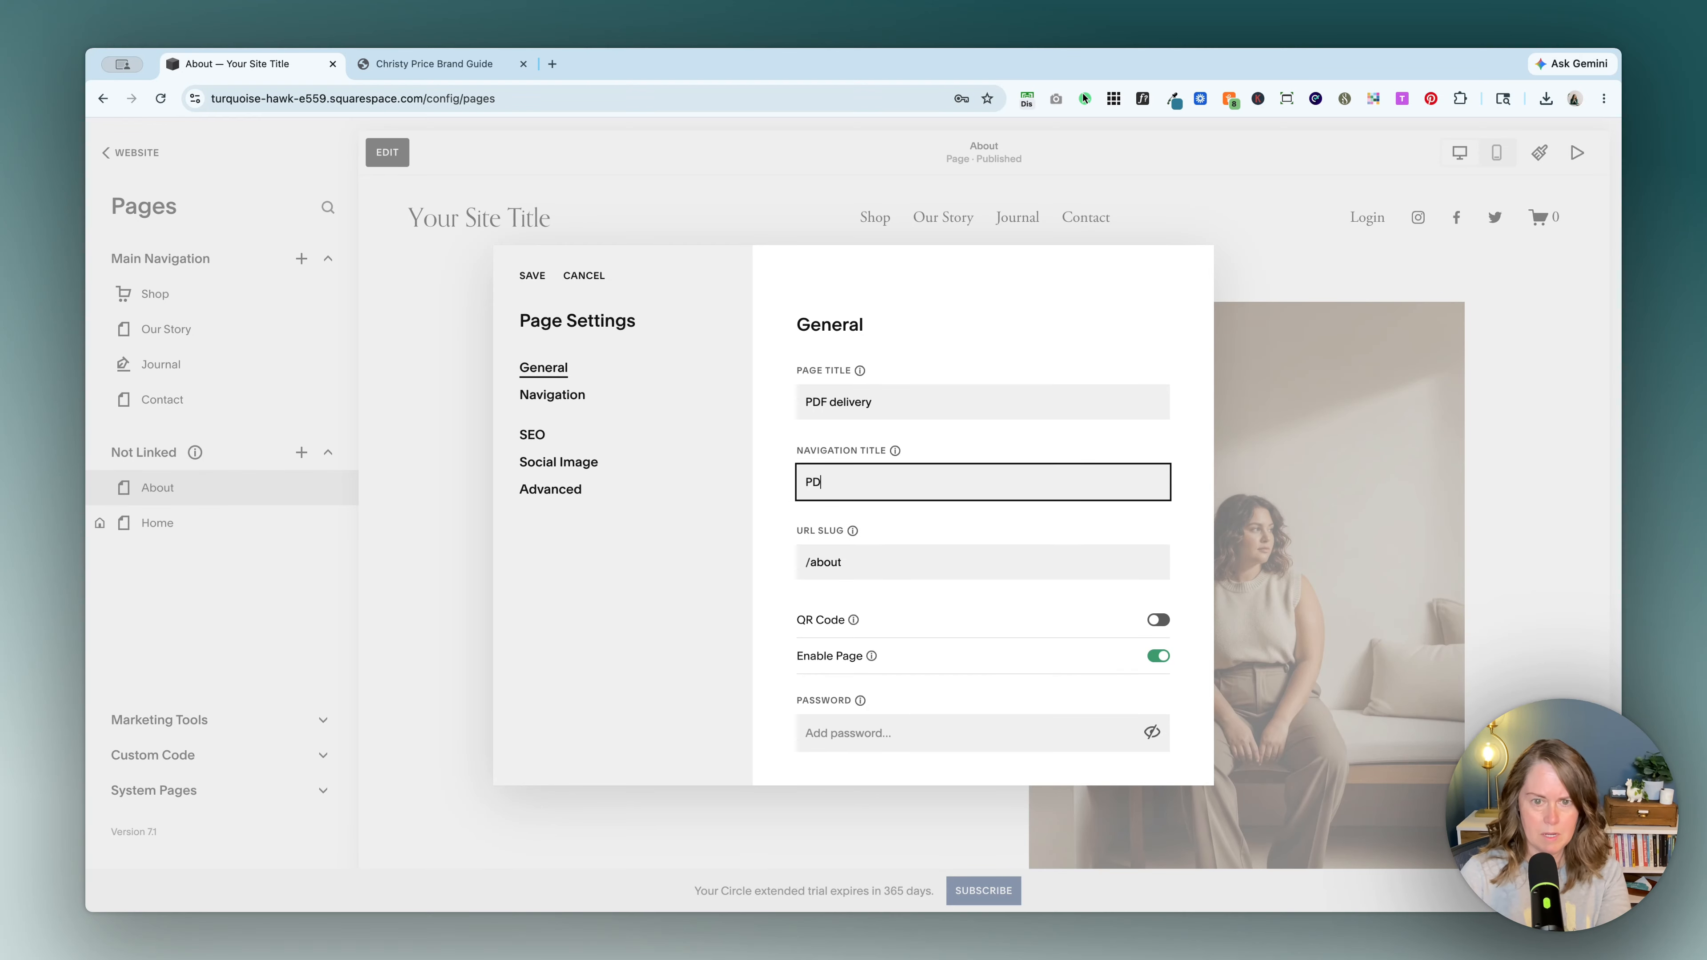
triple_click(840, 572)
text(/pdf-delivery)
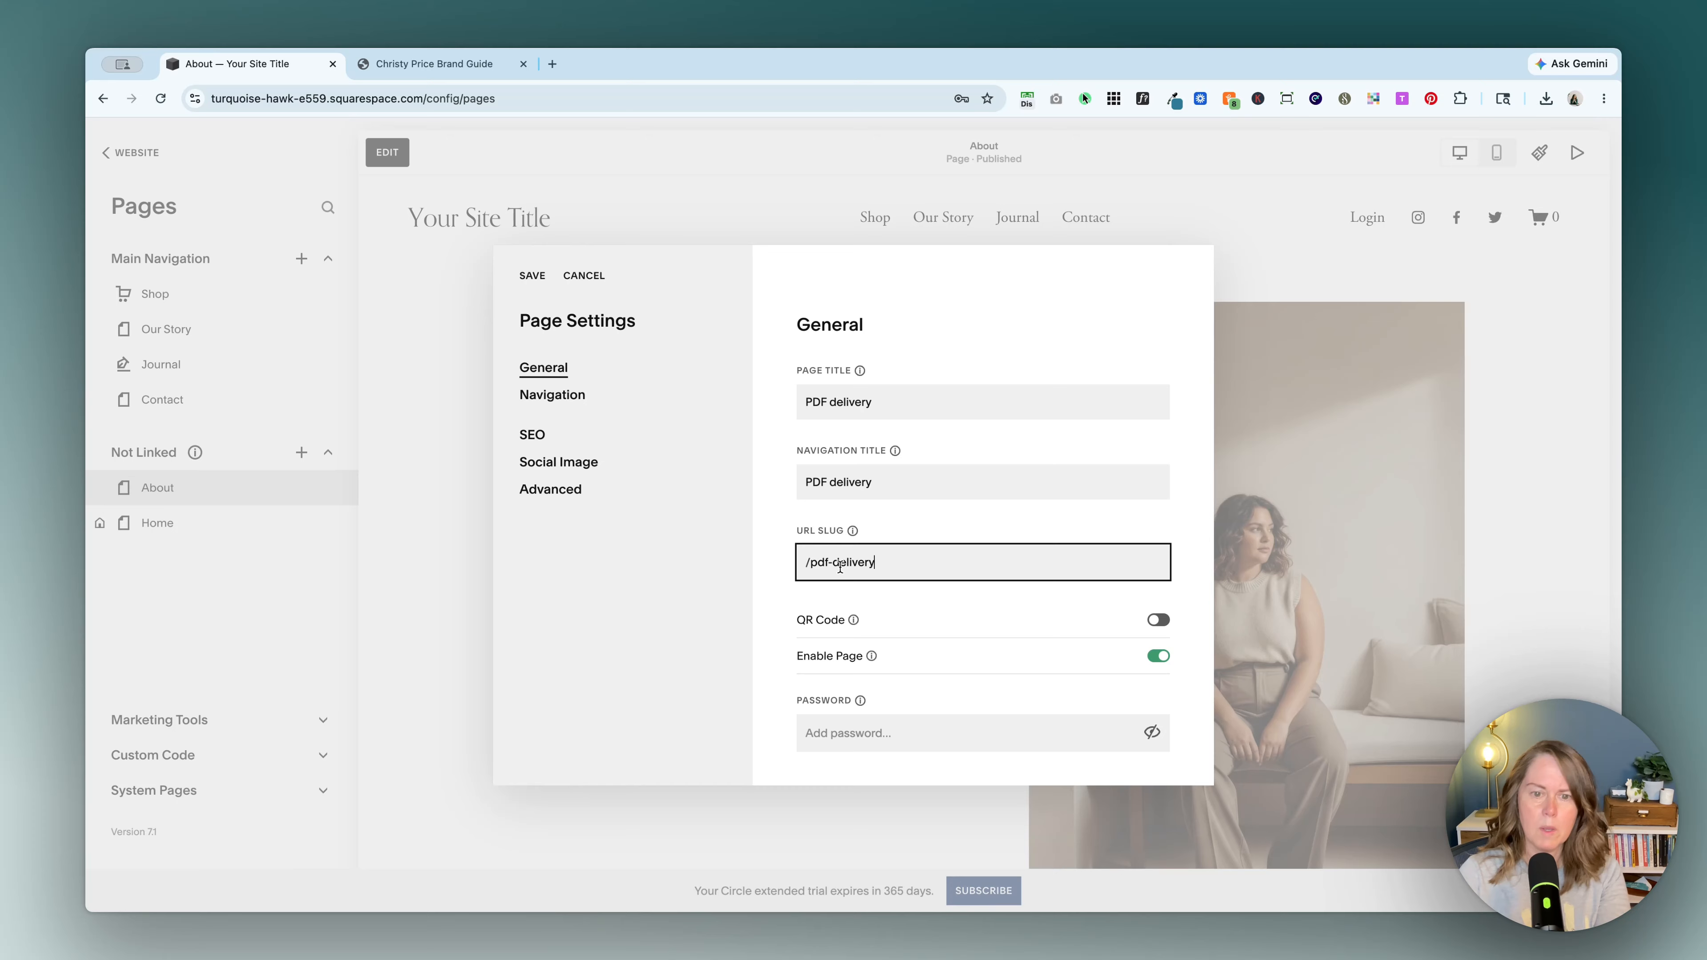
click(650, 644)
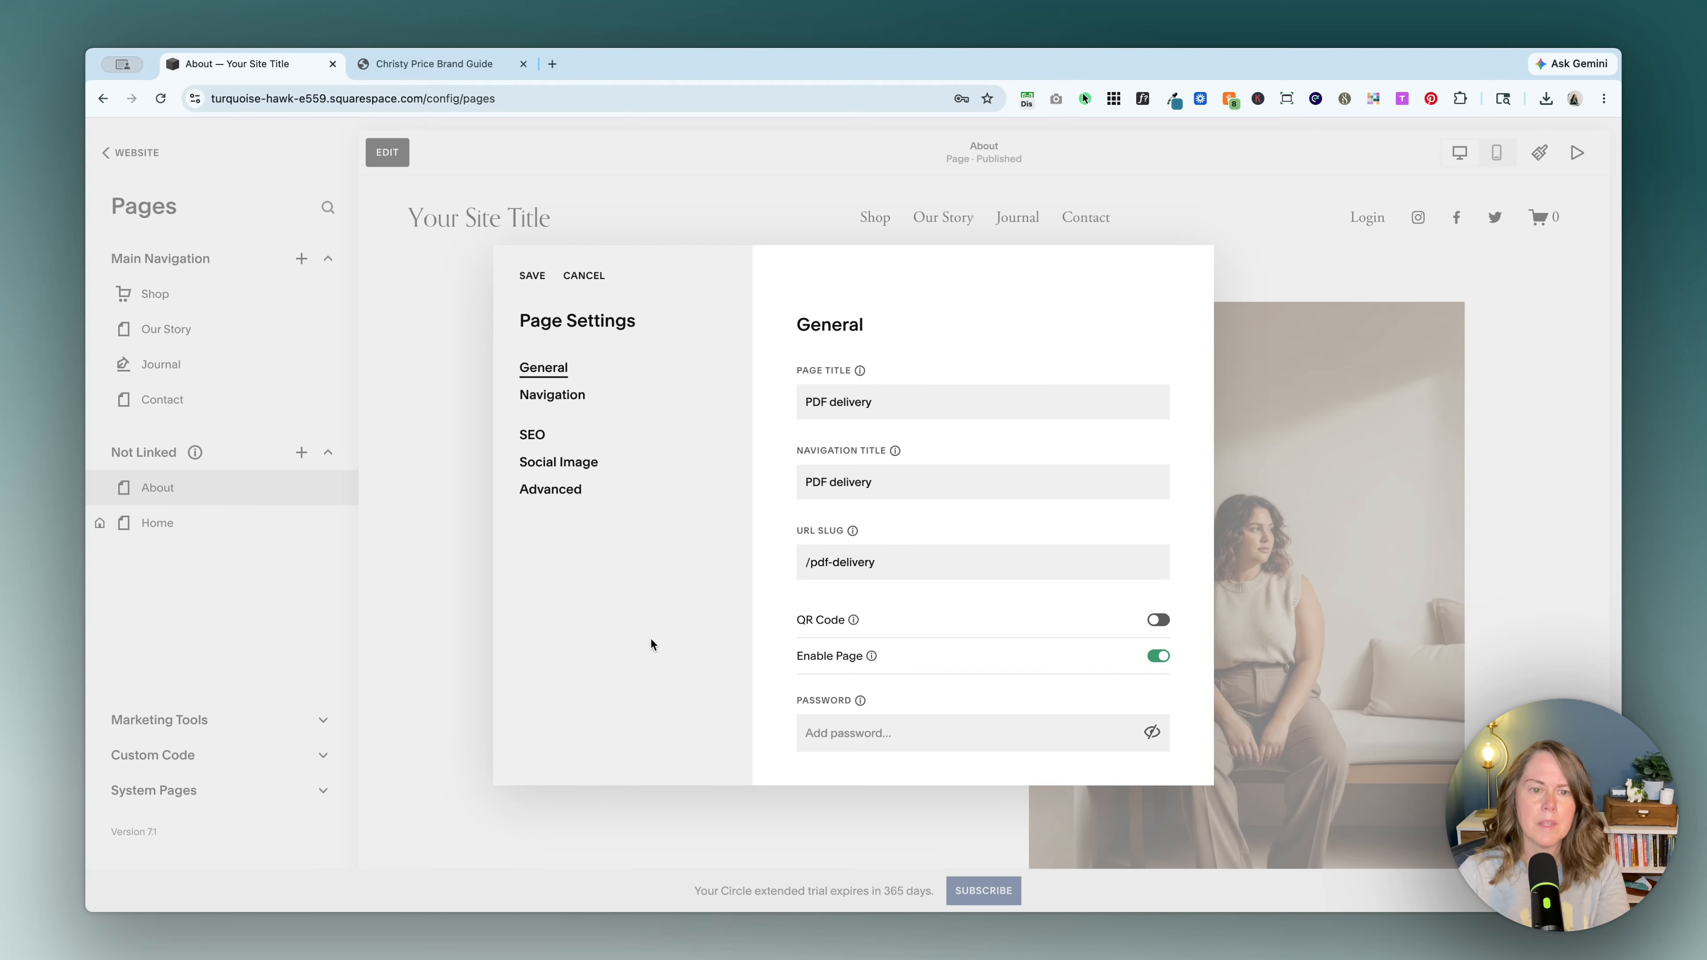
Hide the page from search results in its SEO settings and save the page settings
click(532, 435)
scroll(1062, 591, down, 2)
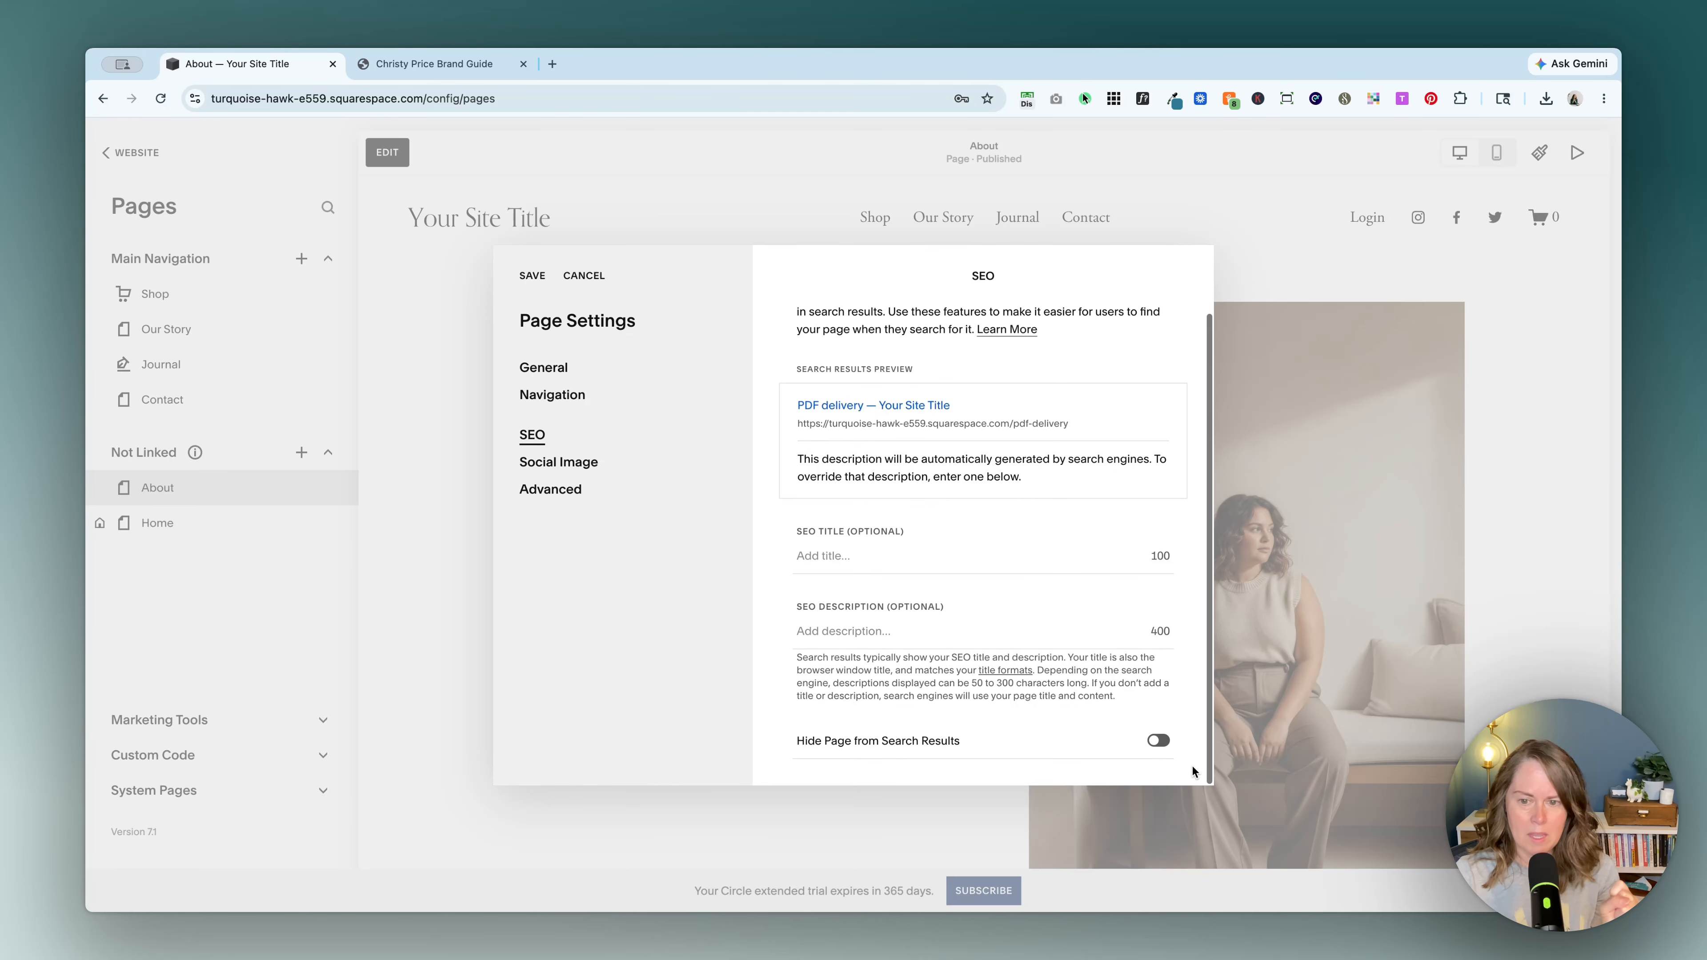
click(1169, 752)
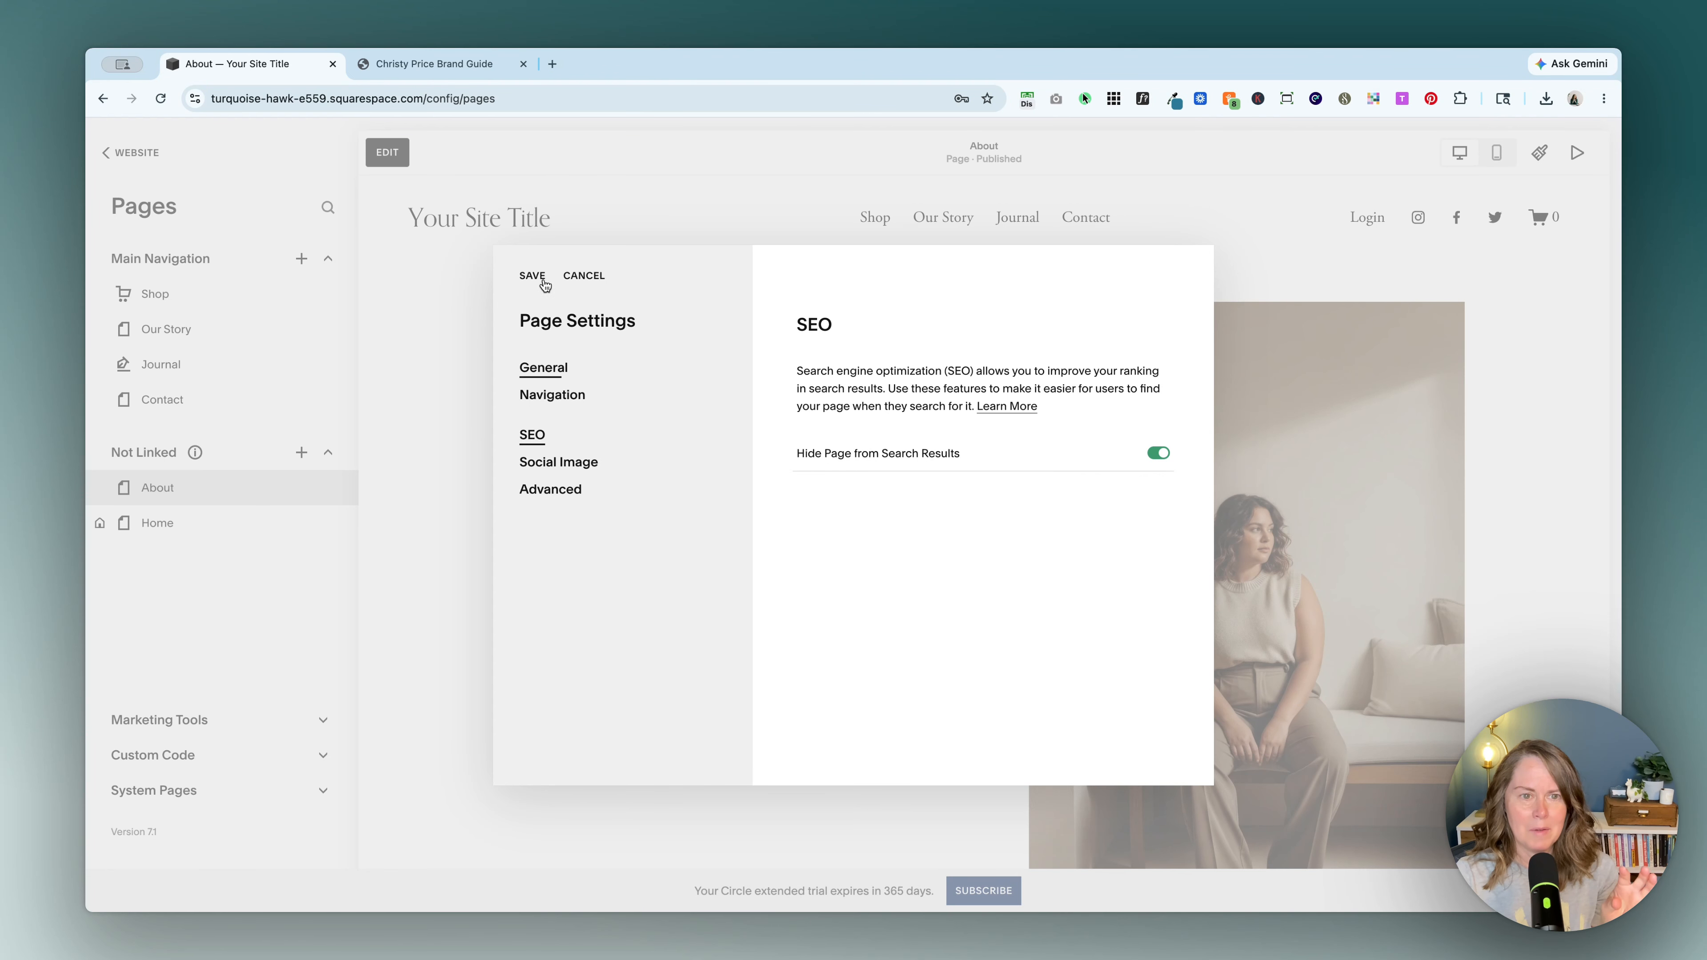
click(527, 279)
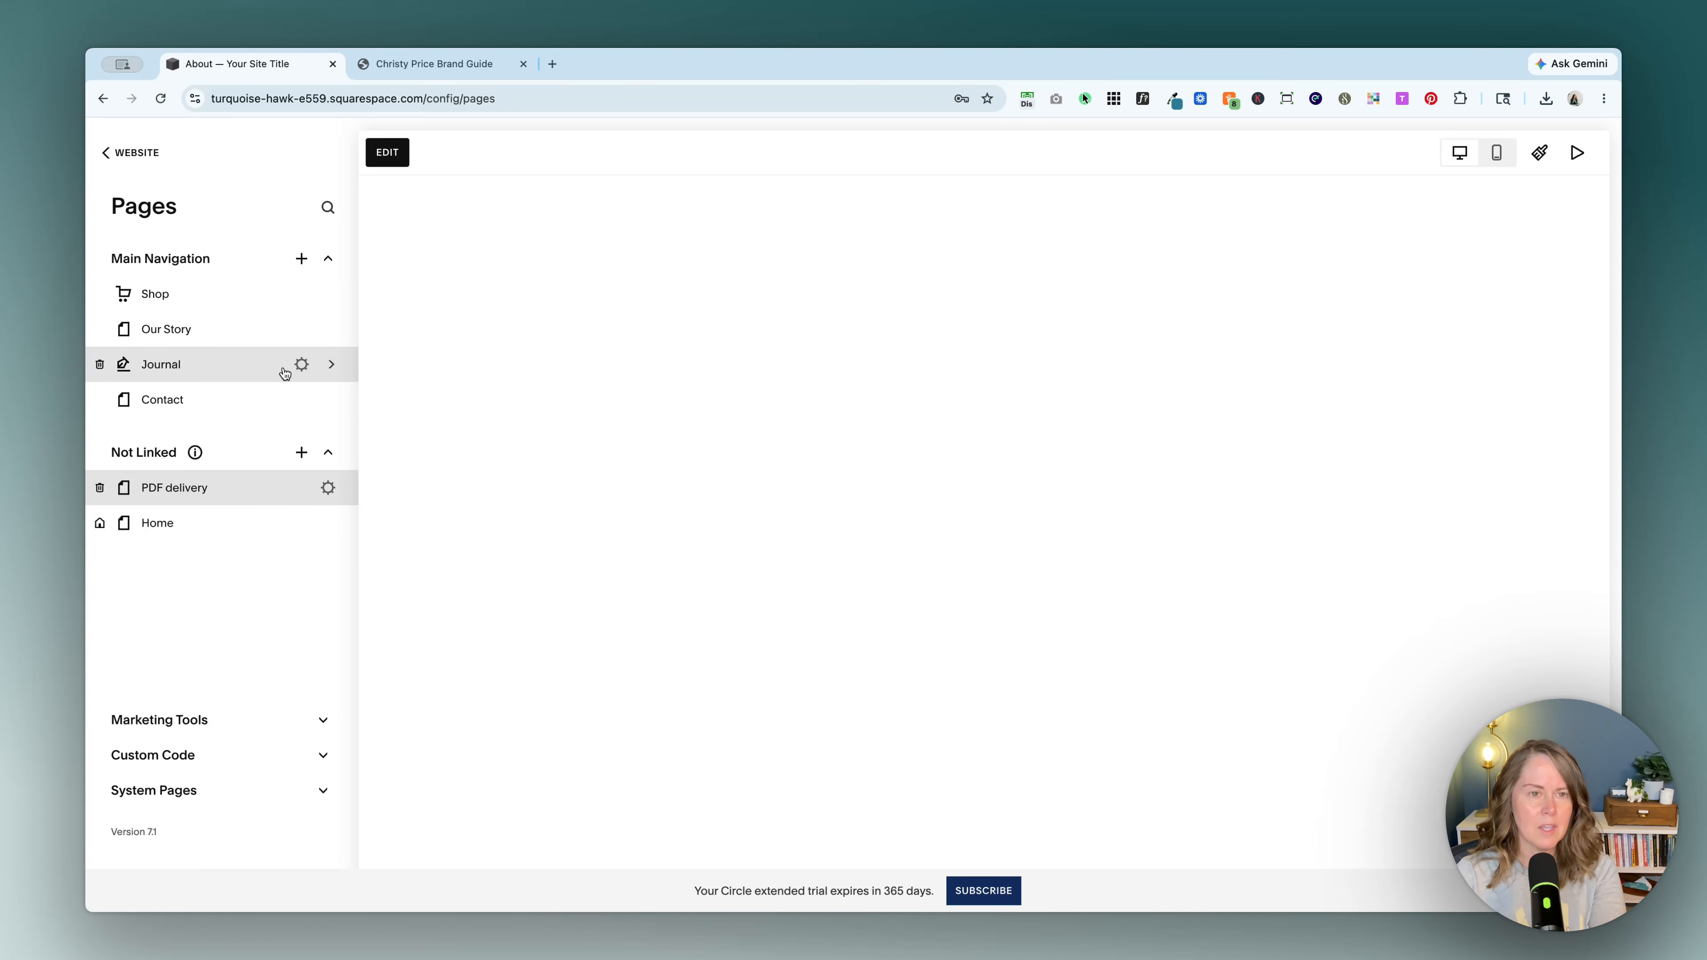
Open the PDF delivery page for editing and look over its heading, paragraph, photo and "Hello!" shape
click(246, 525)
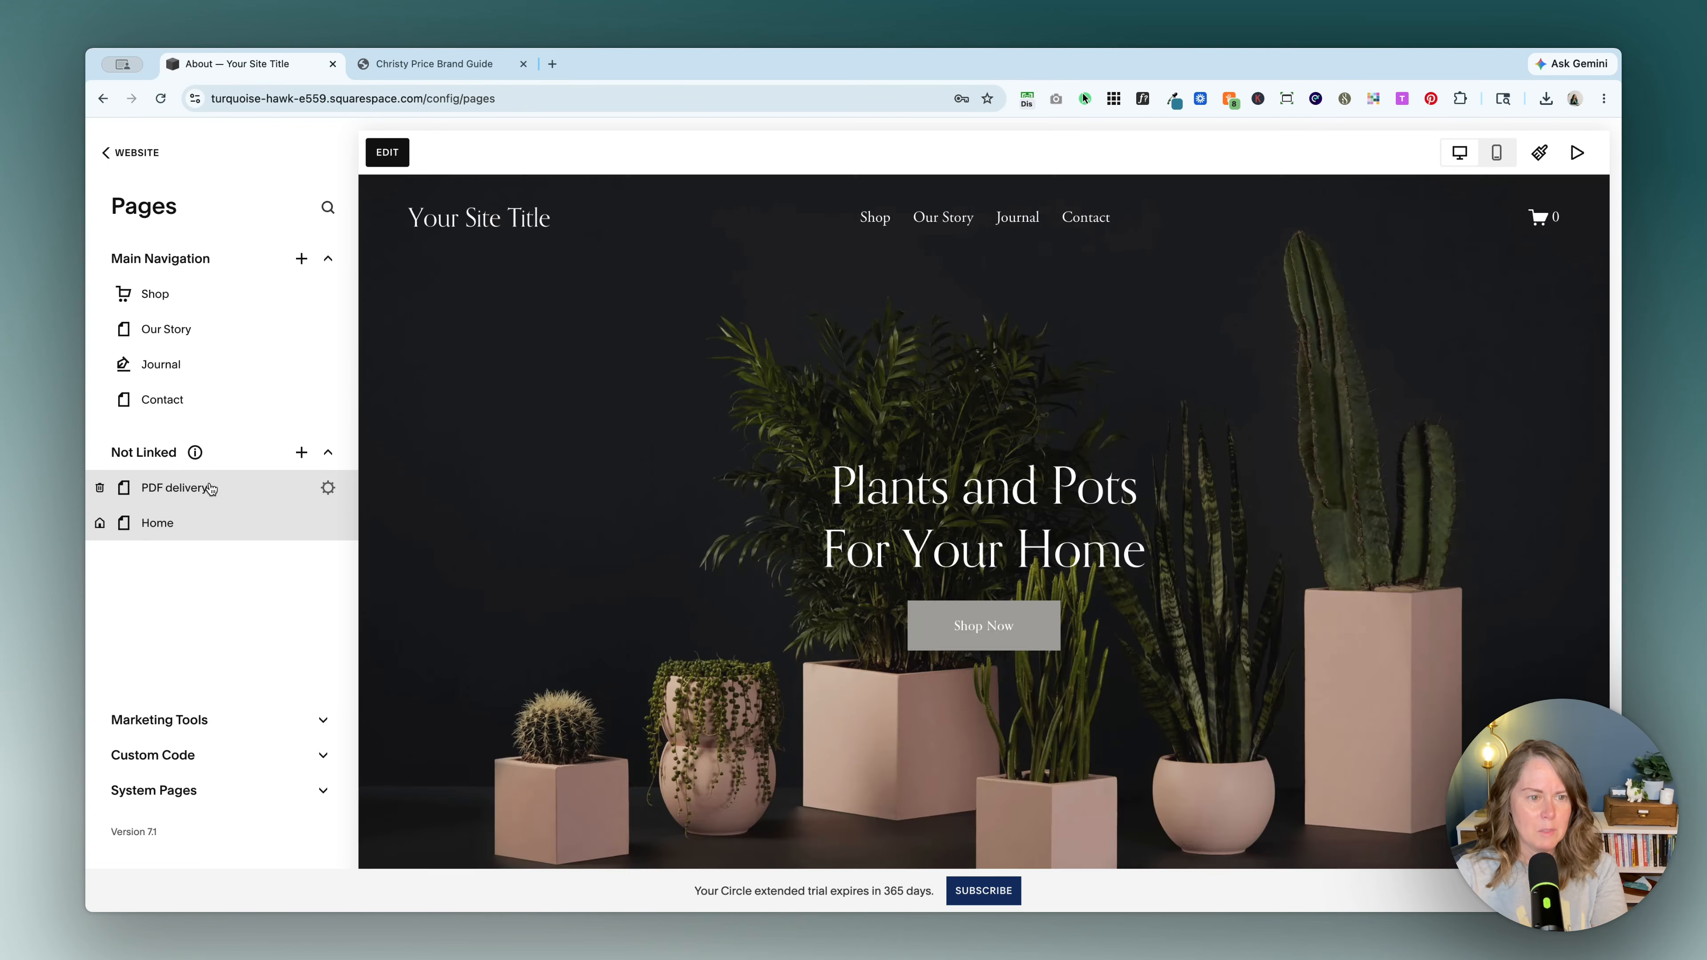
click(214, 494)
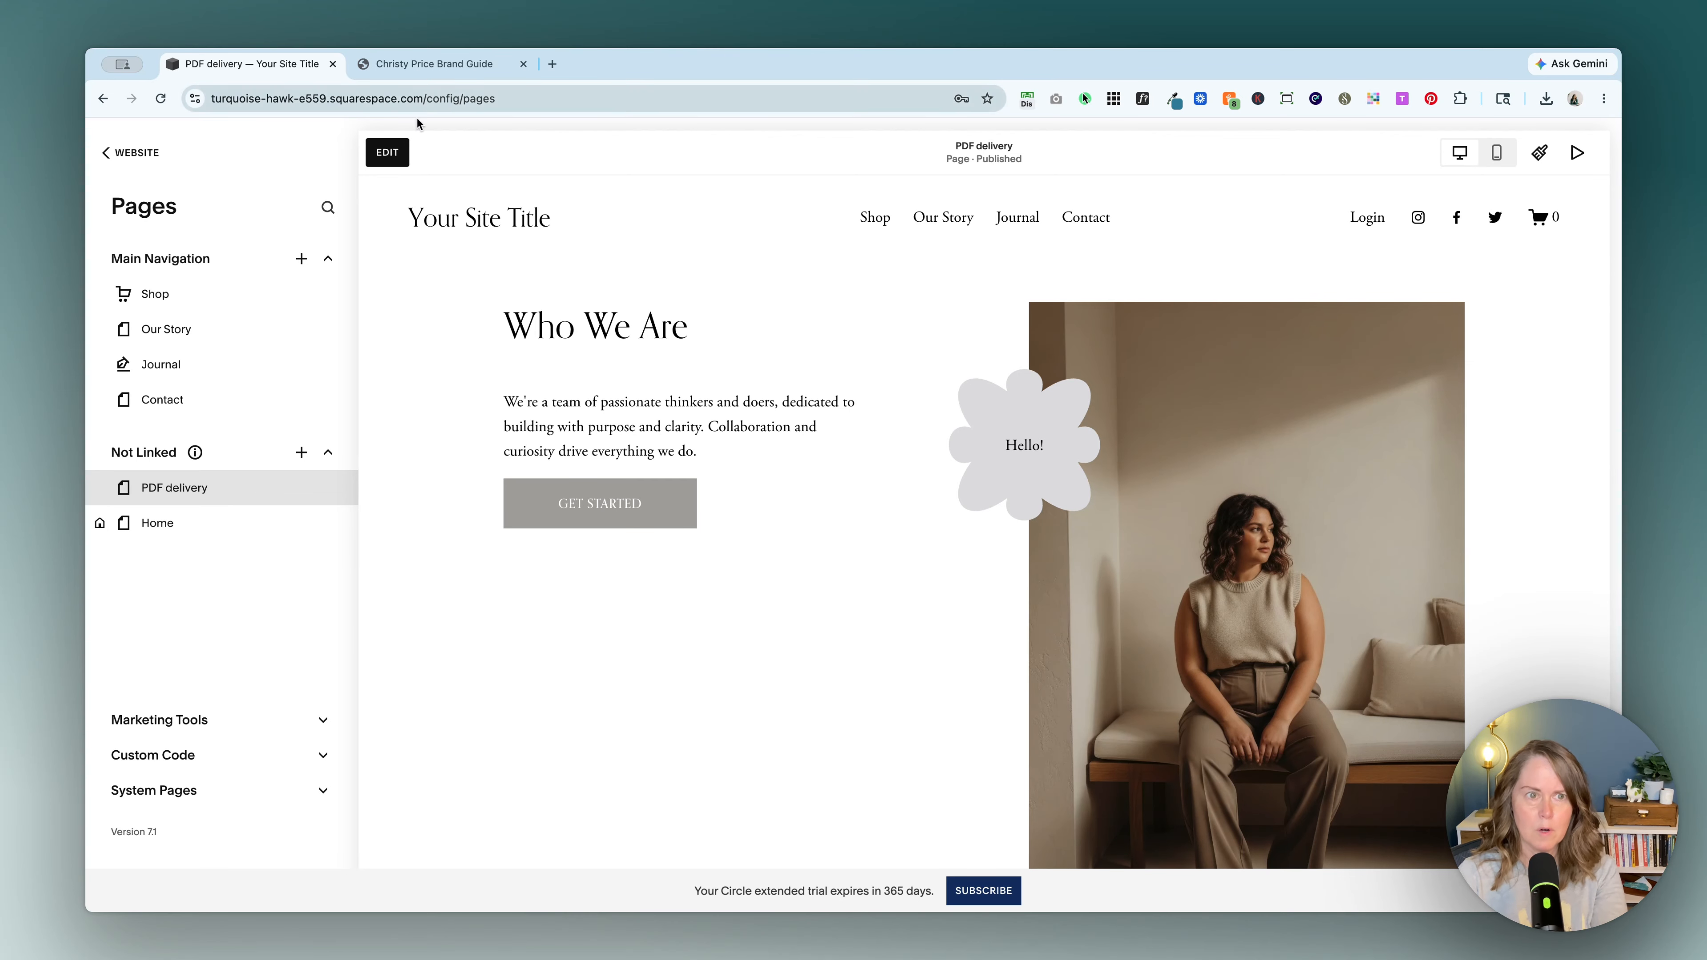
click(387, 153)
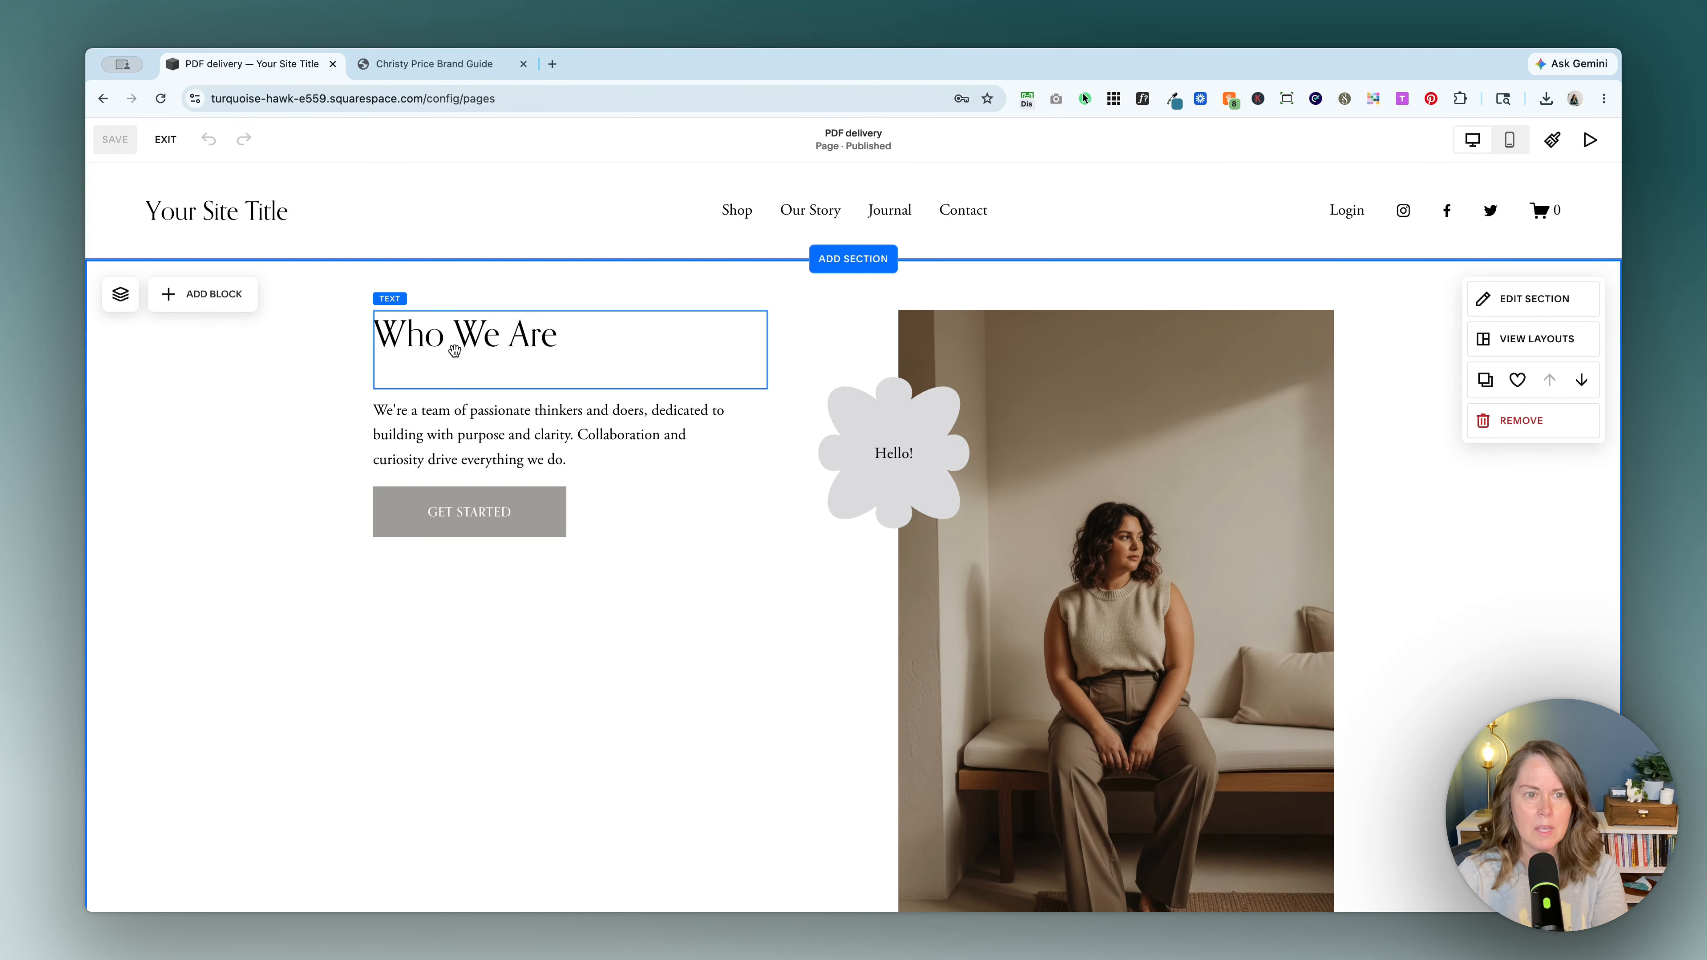
double_click(470, 339)
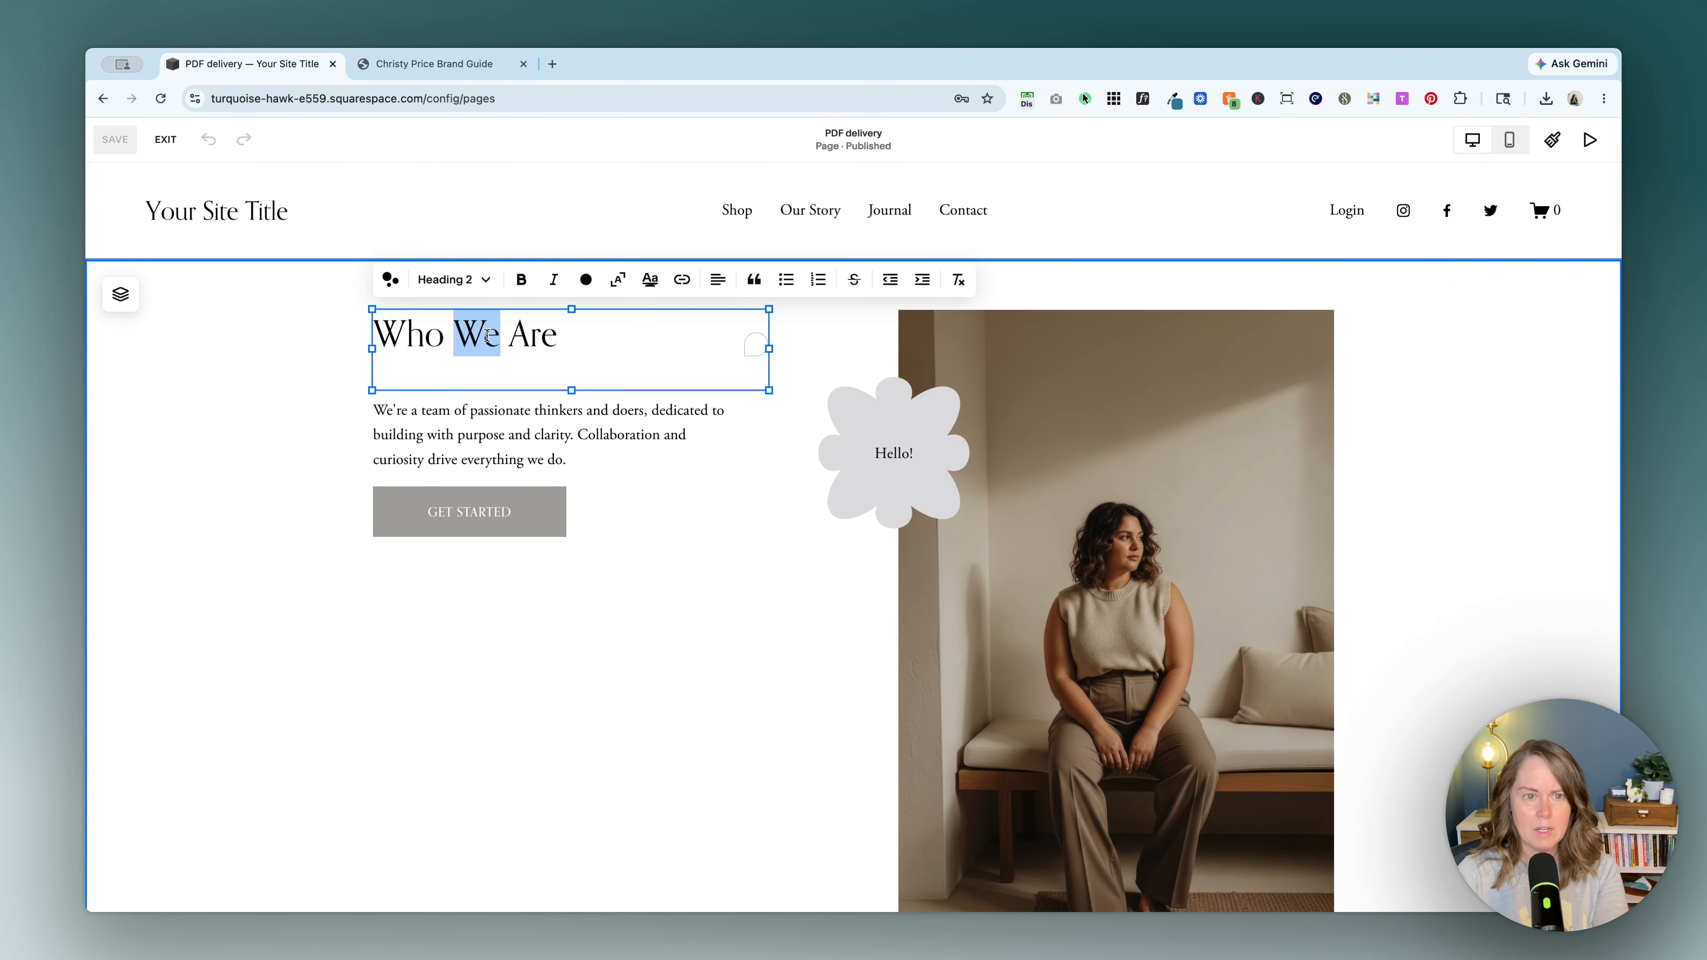
click(459, 416)
click(1175, 533)
click(886, 441)
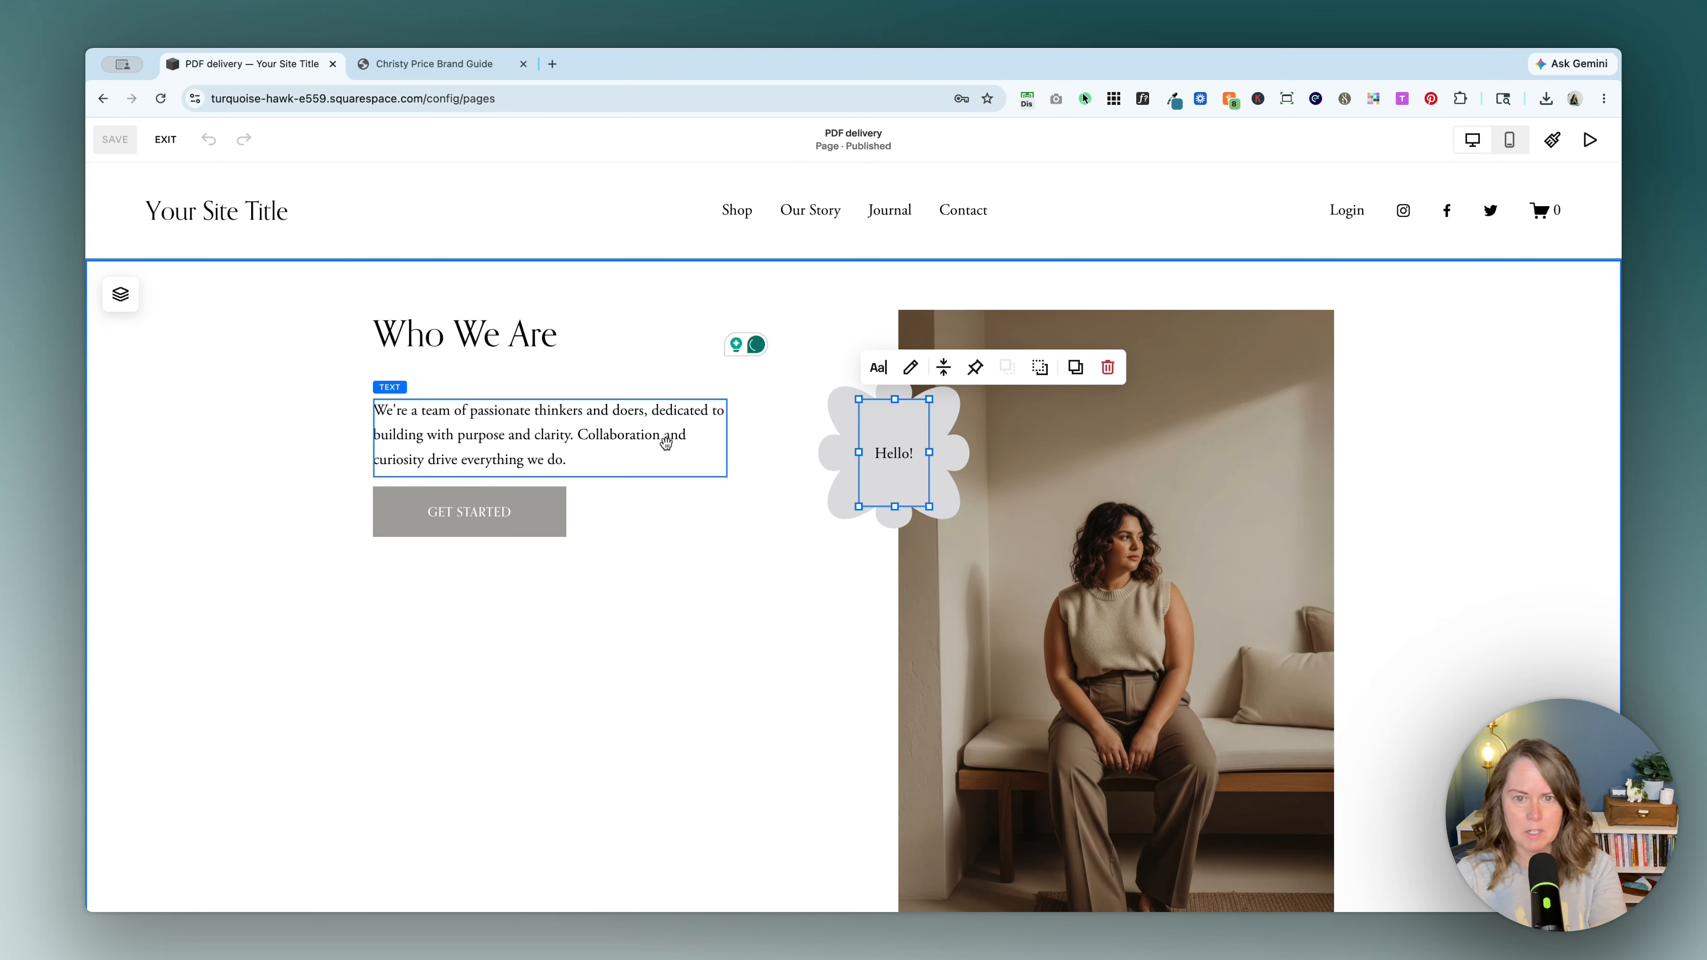
Change the text of the GET STARTED button to "GET THE DOCUMENT"
click(525, 510)
double_click(520, 509)
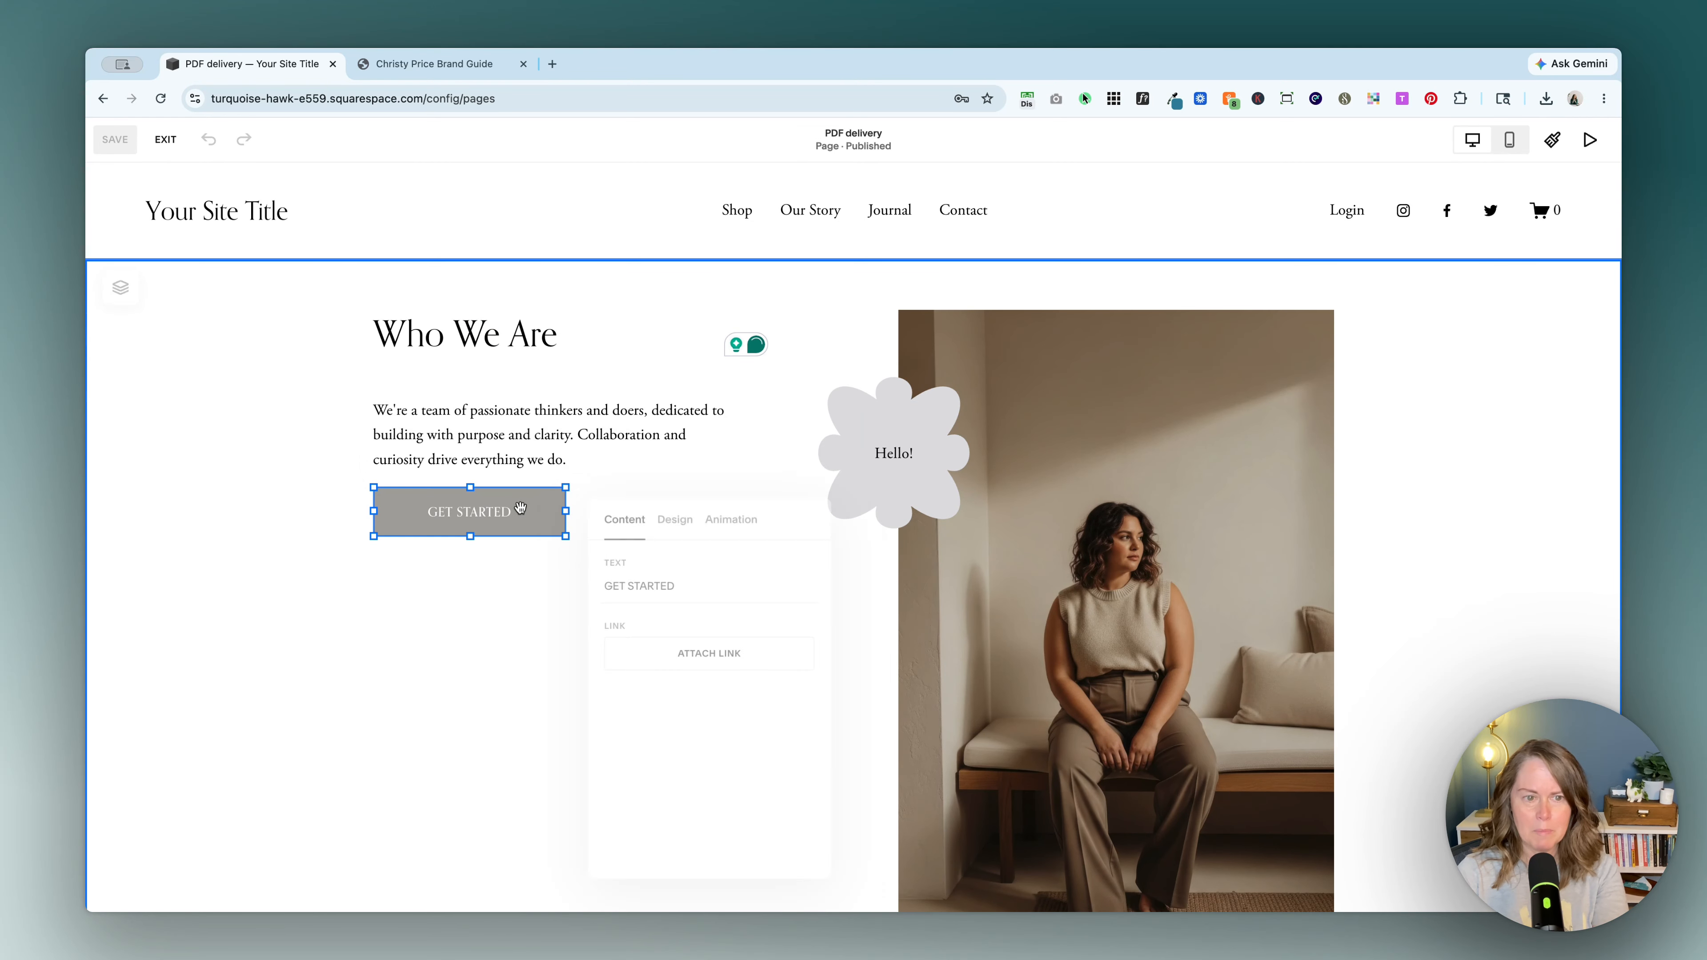
click(638, 611)
key(super+a)
text(D)
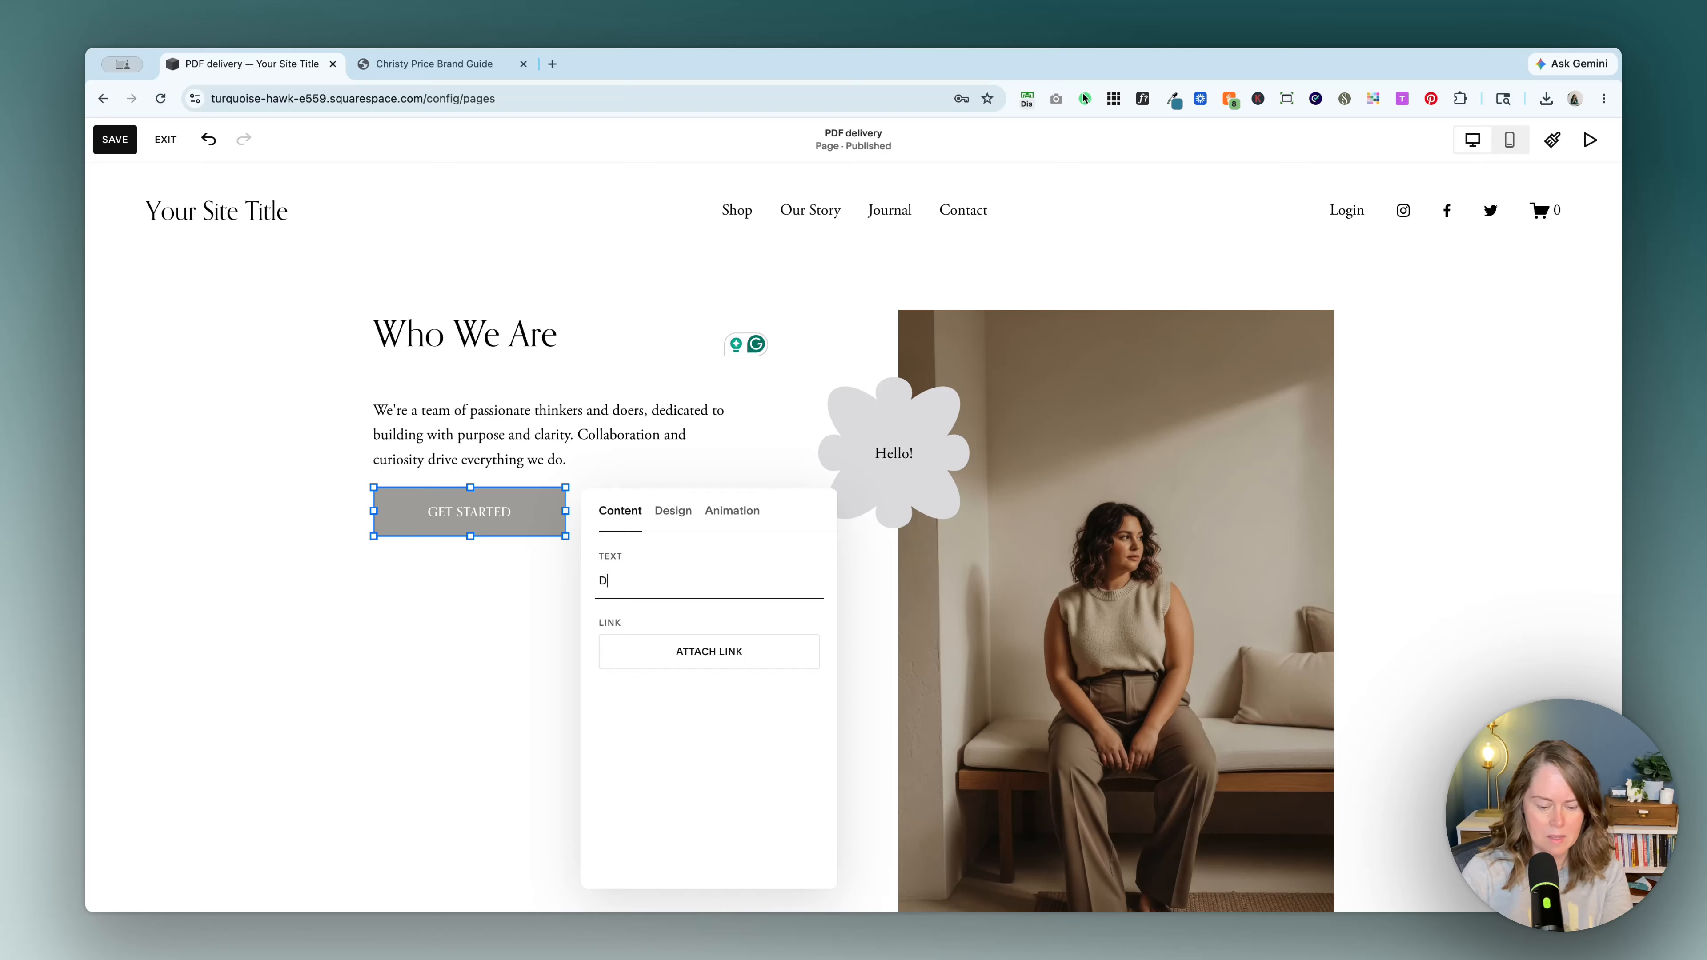
key(BackSpace)
text(GET THE DOCU)
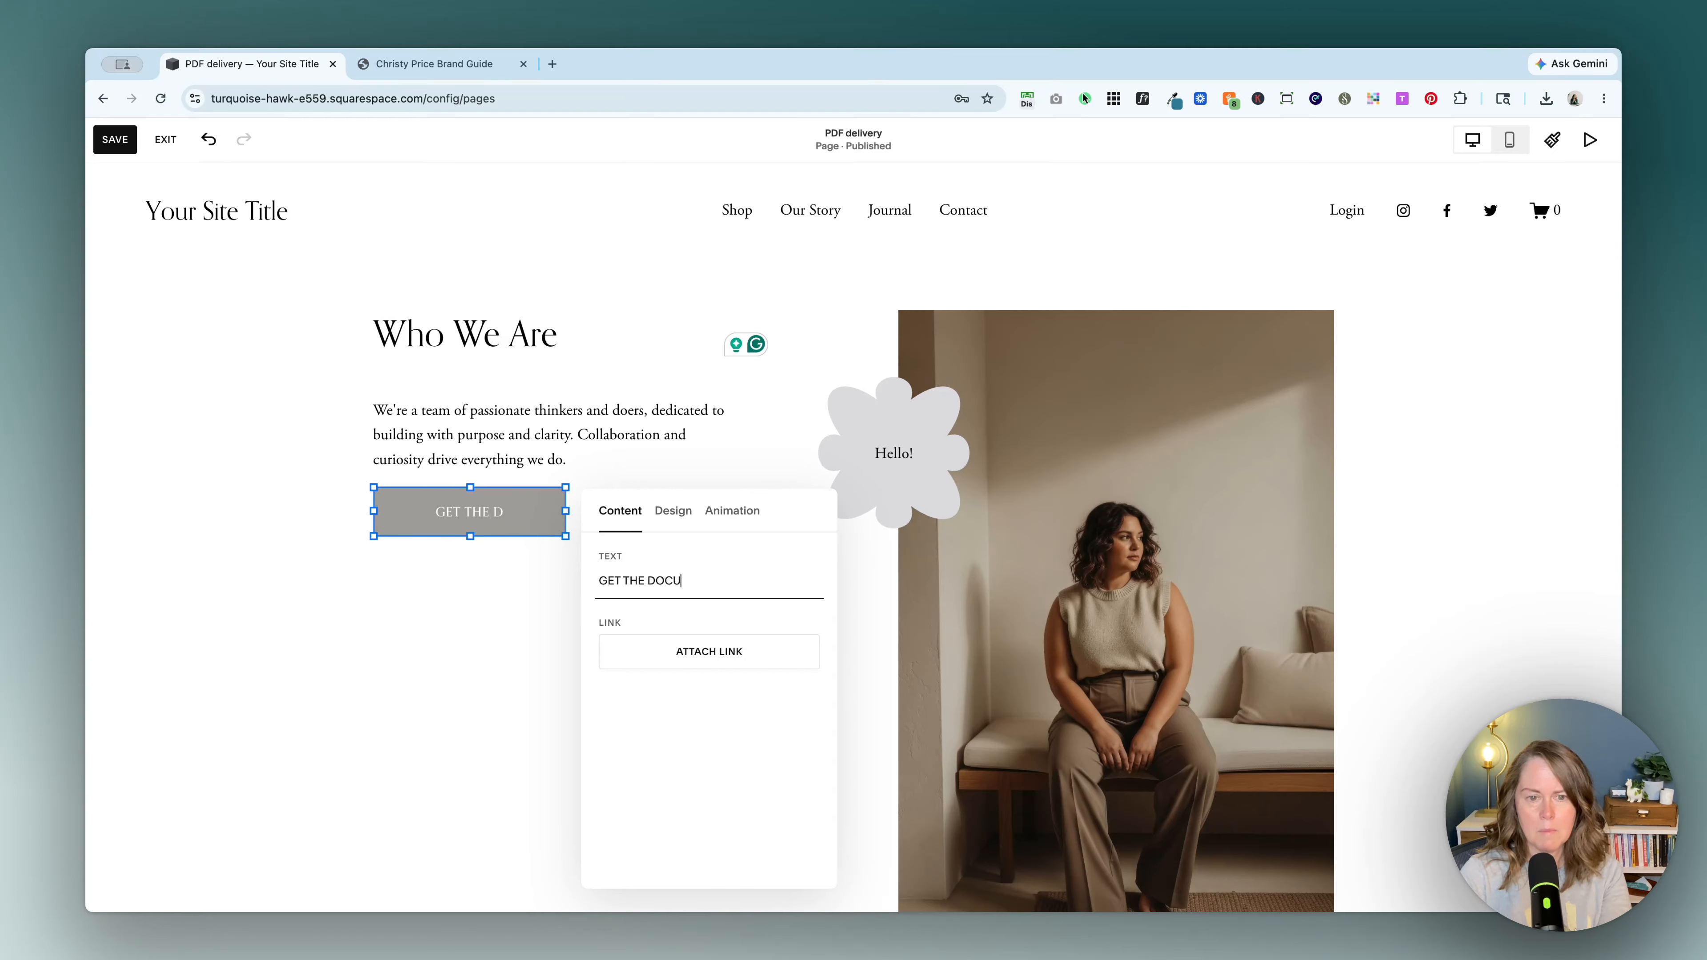
text(MENT)
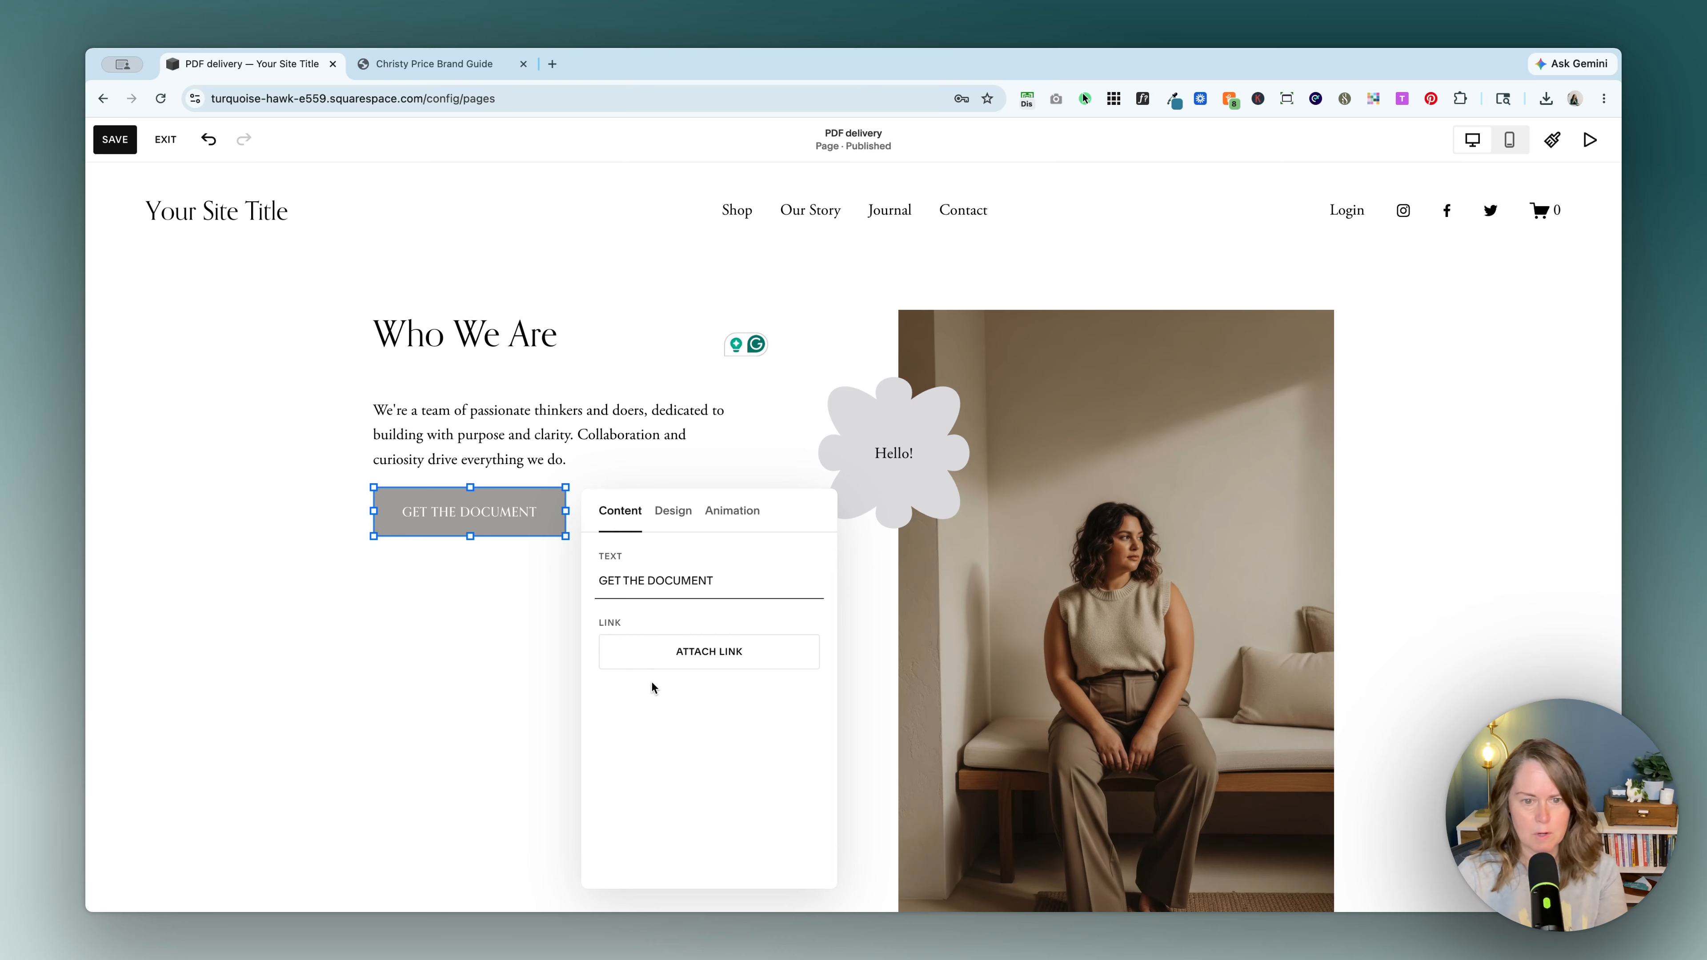
Link the GET THE DOCUMENT button to the uploaded brand guide PDF, save the page and leave editing mode
click(698, 662)
click(348, 627)
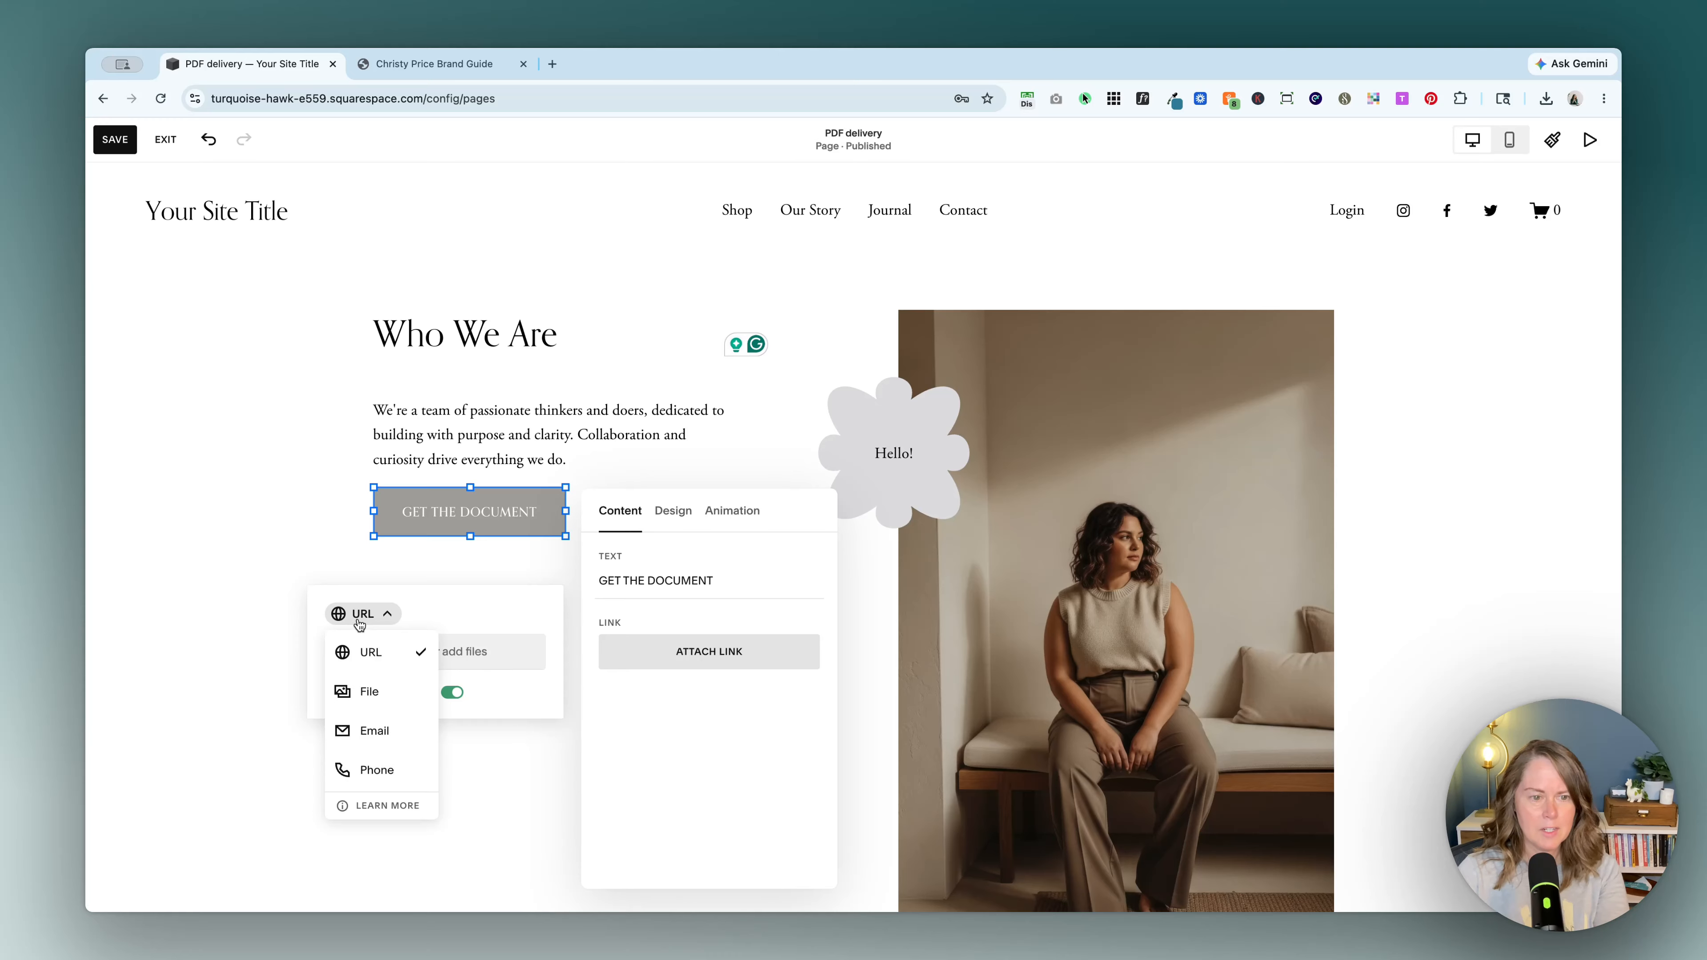
click(372, 699)
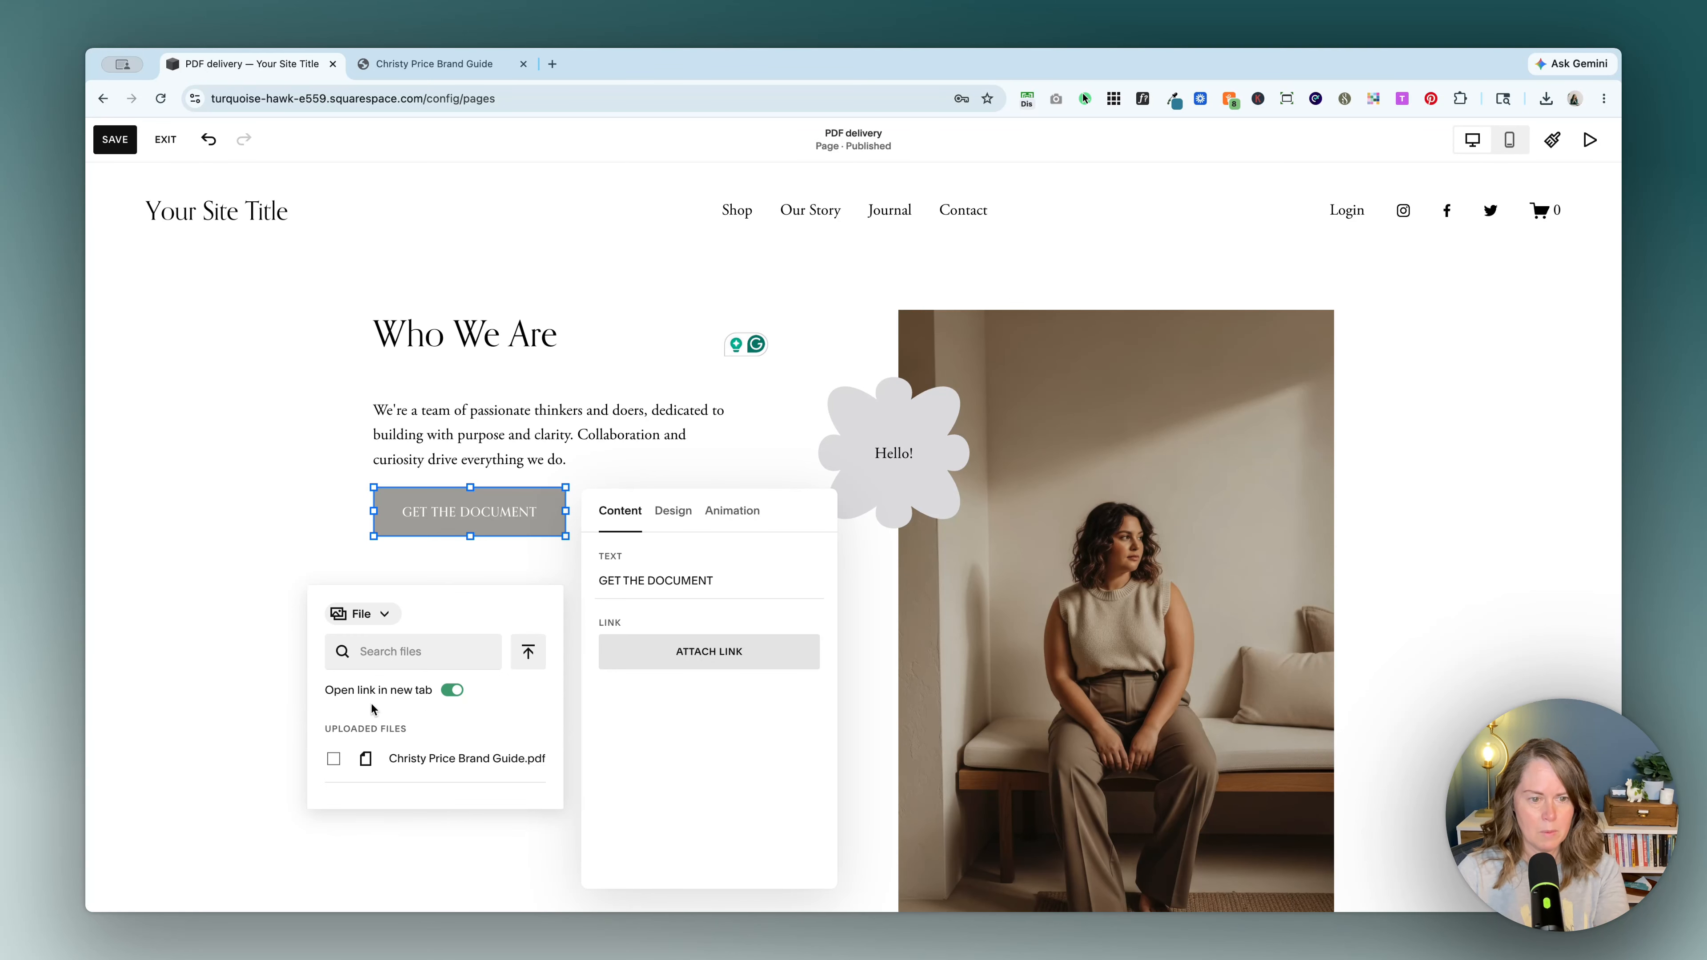
click(328, 759)
click(680, 798)
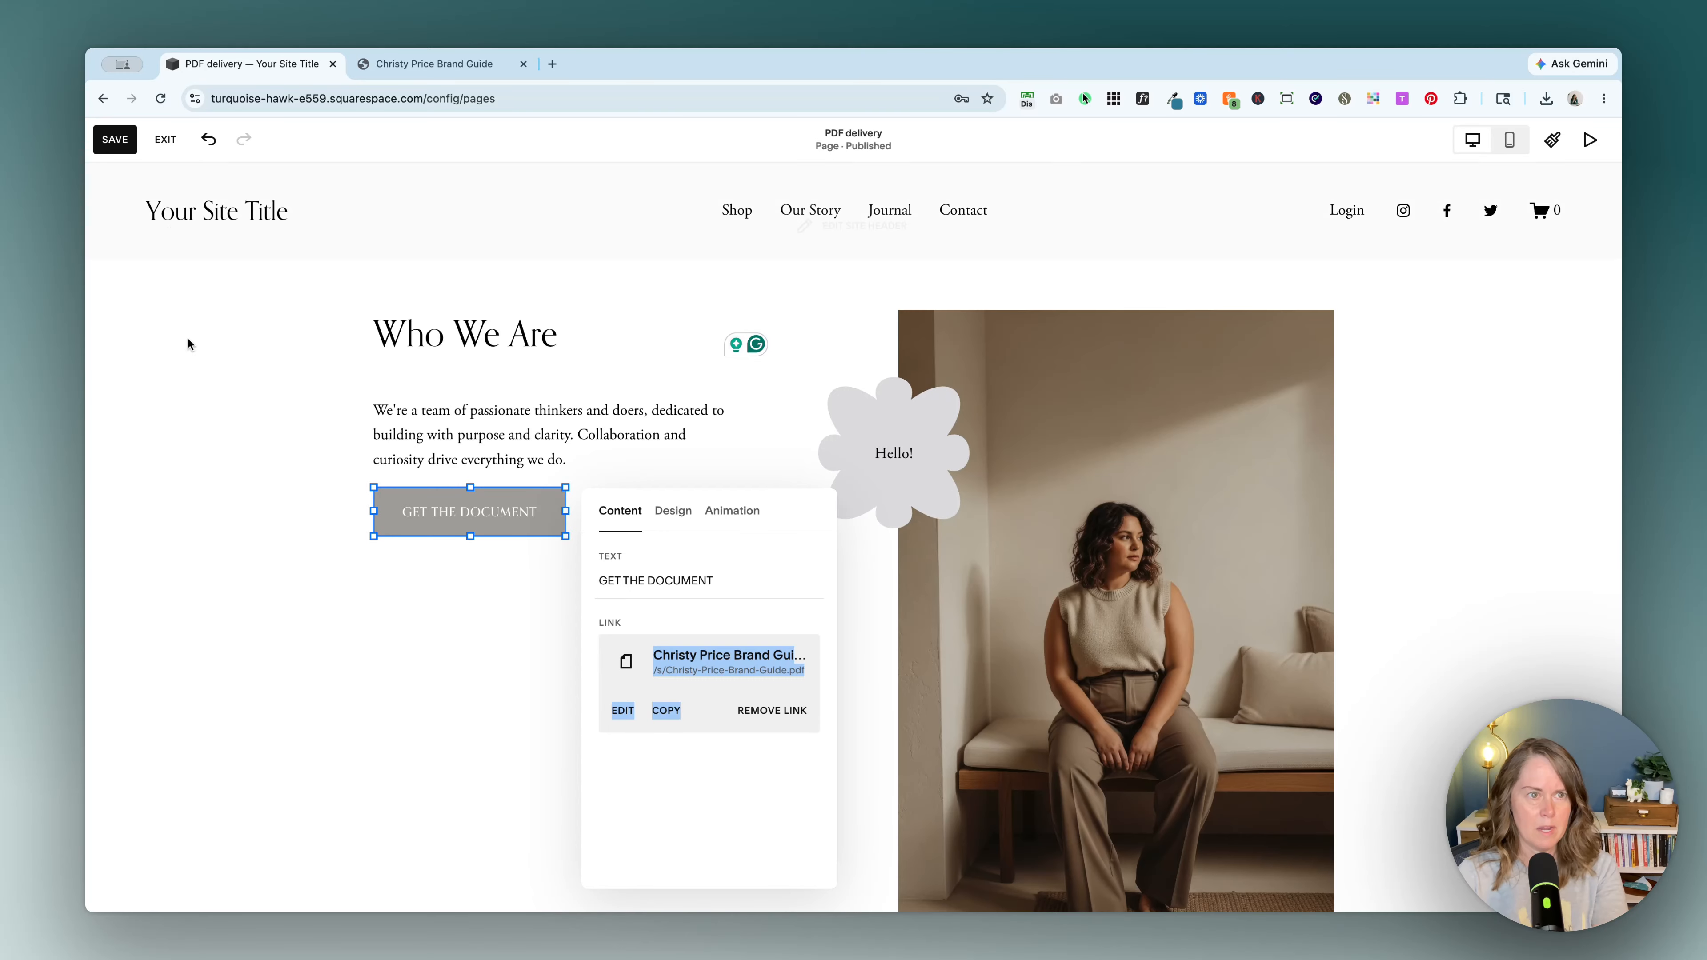
click(272, 512)
click(116, 139)
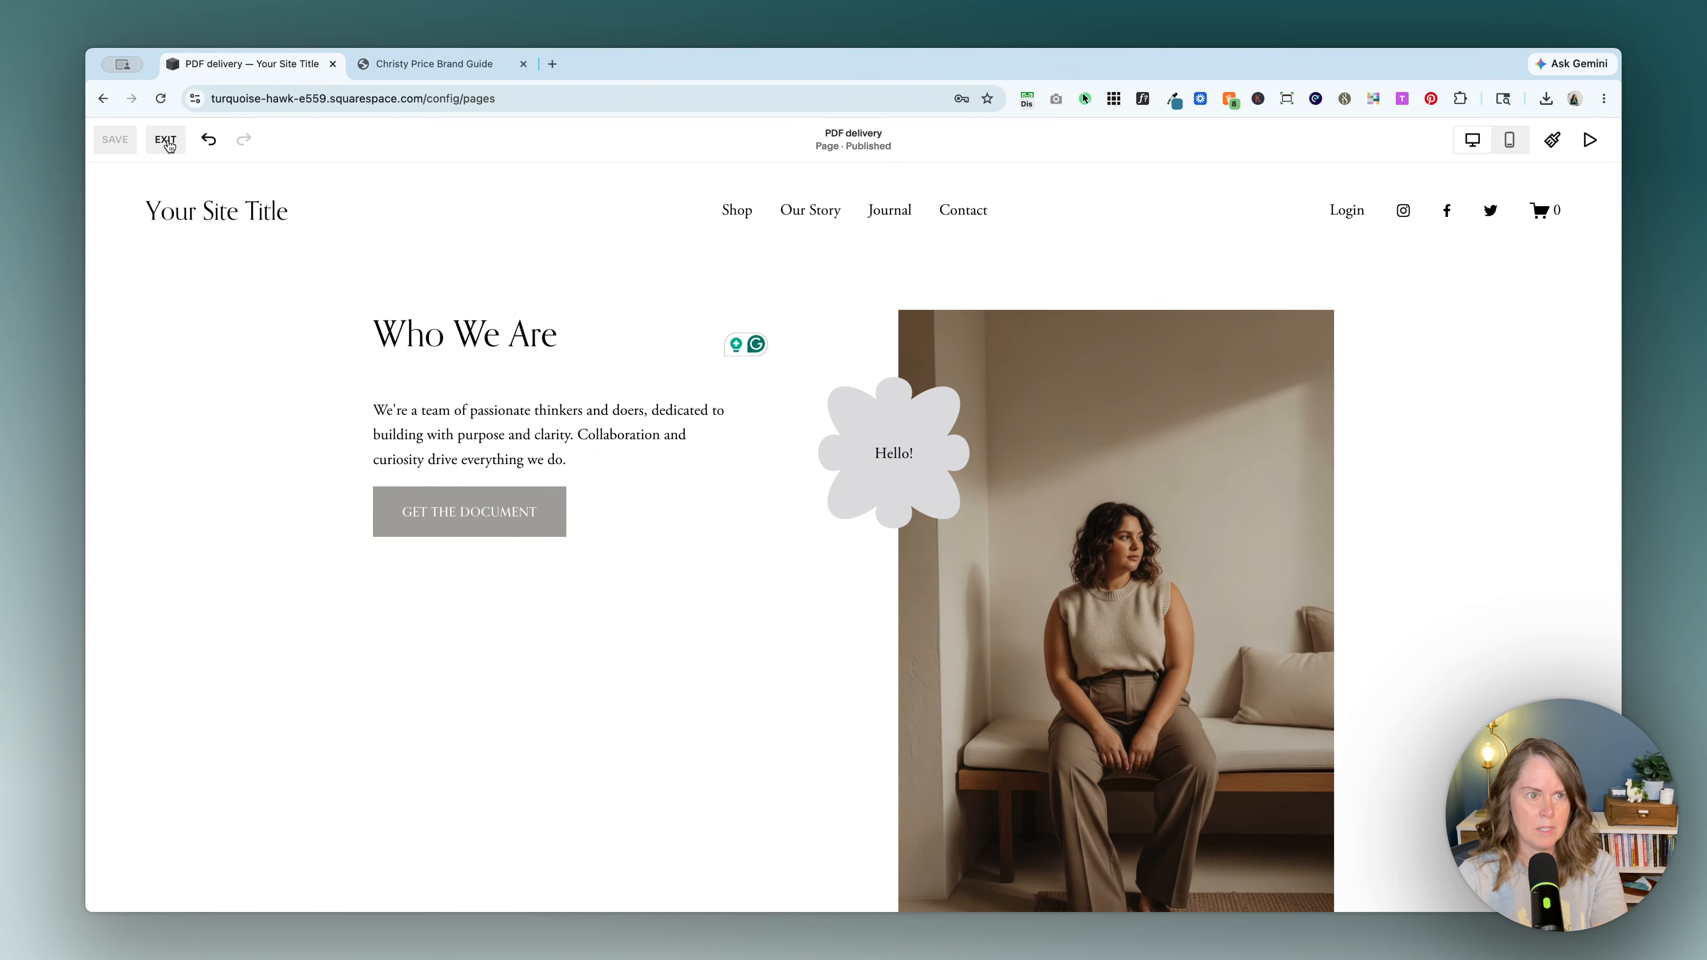
click(165, 139)
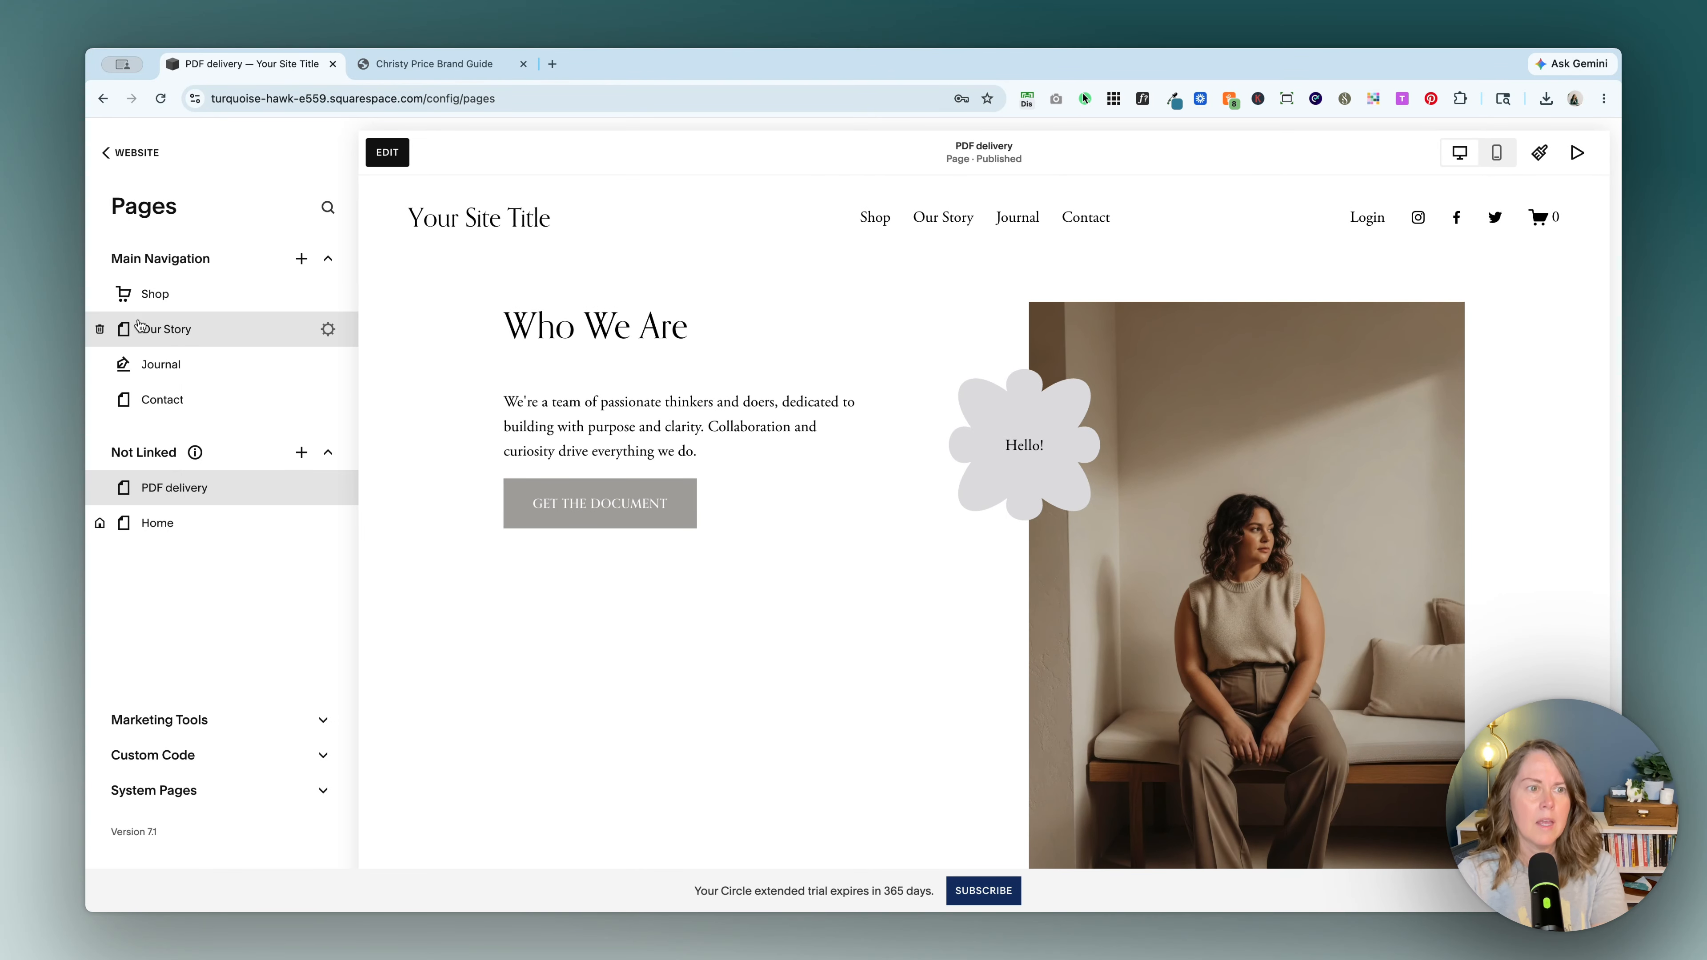
Edit the Home page and open the post-submit settings of its Subscribe newsletter block
click(156, 523)
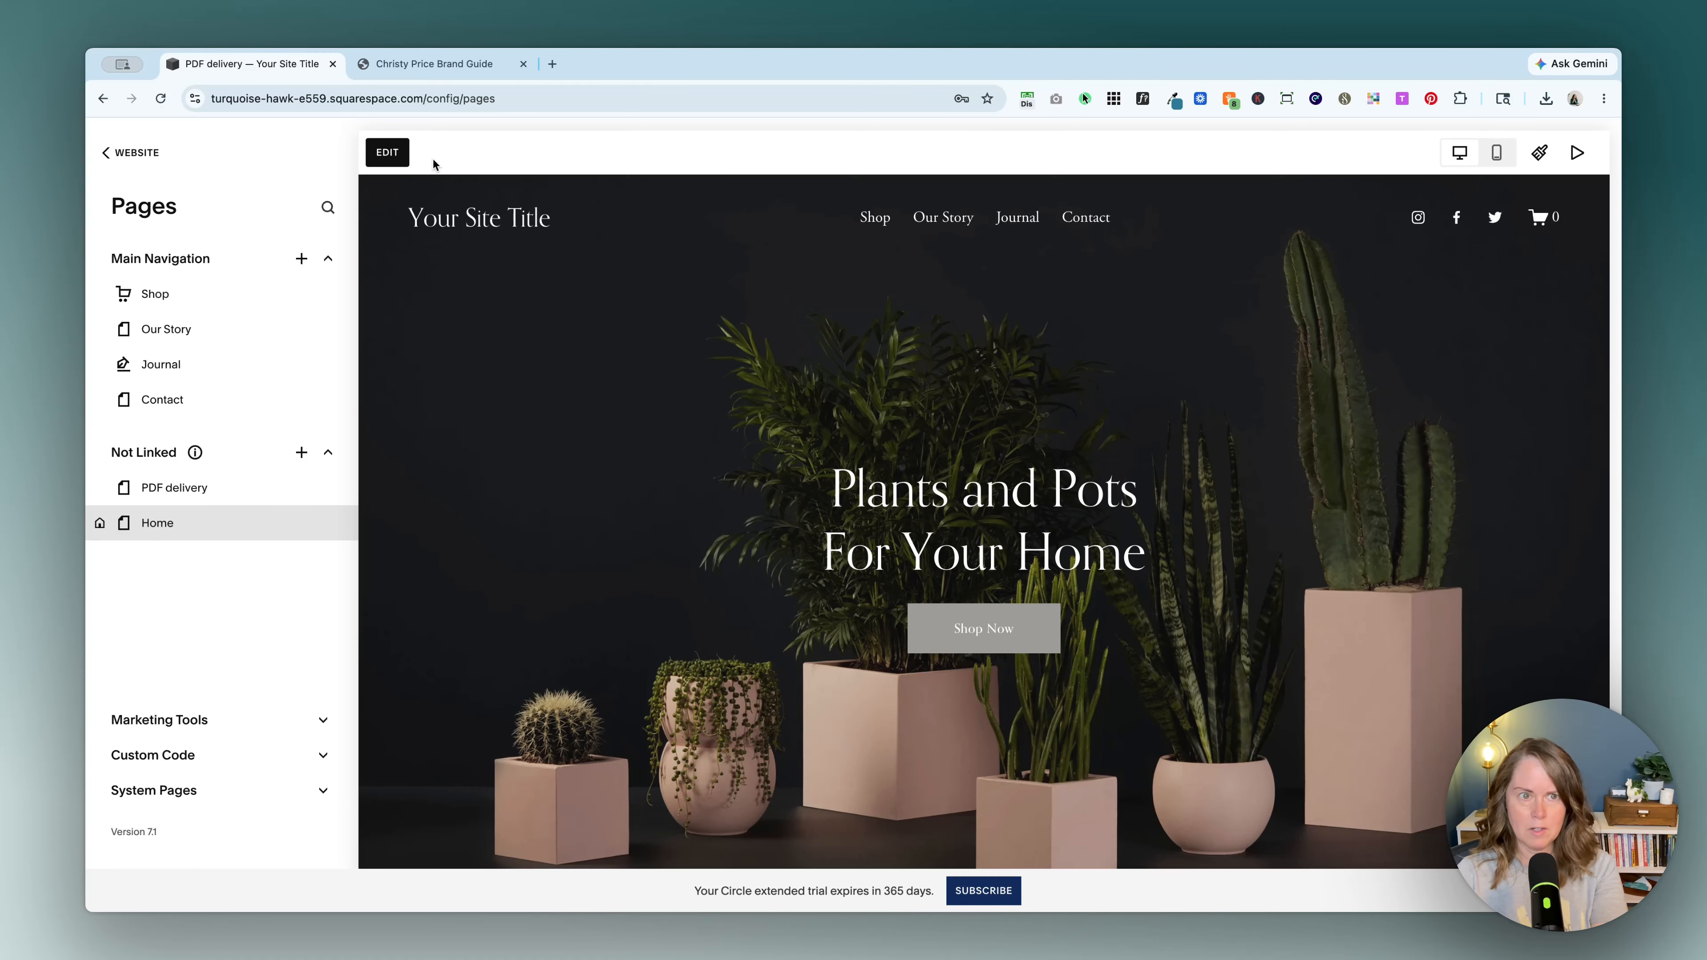
scroll(582, 383, down, 5)
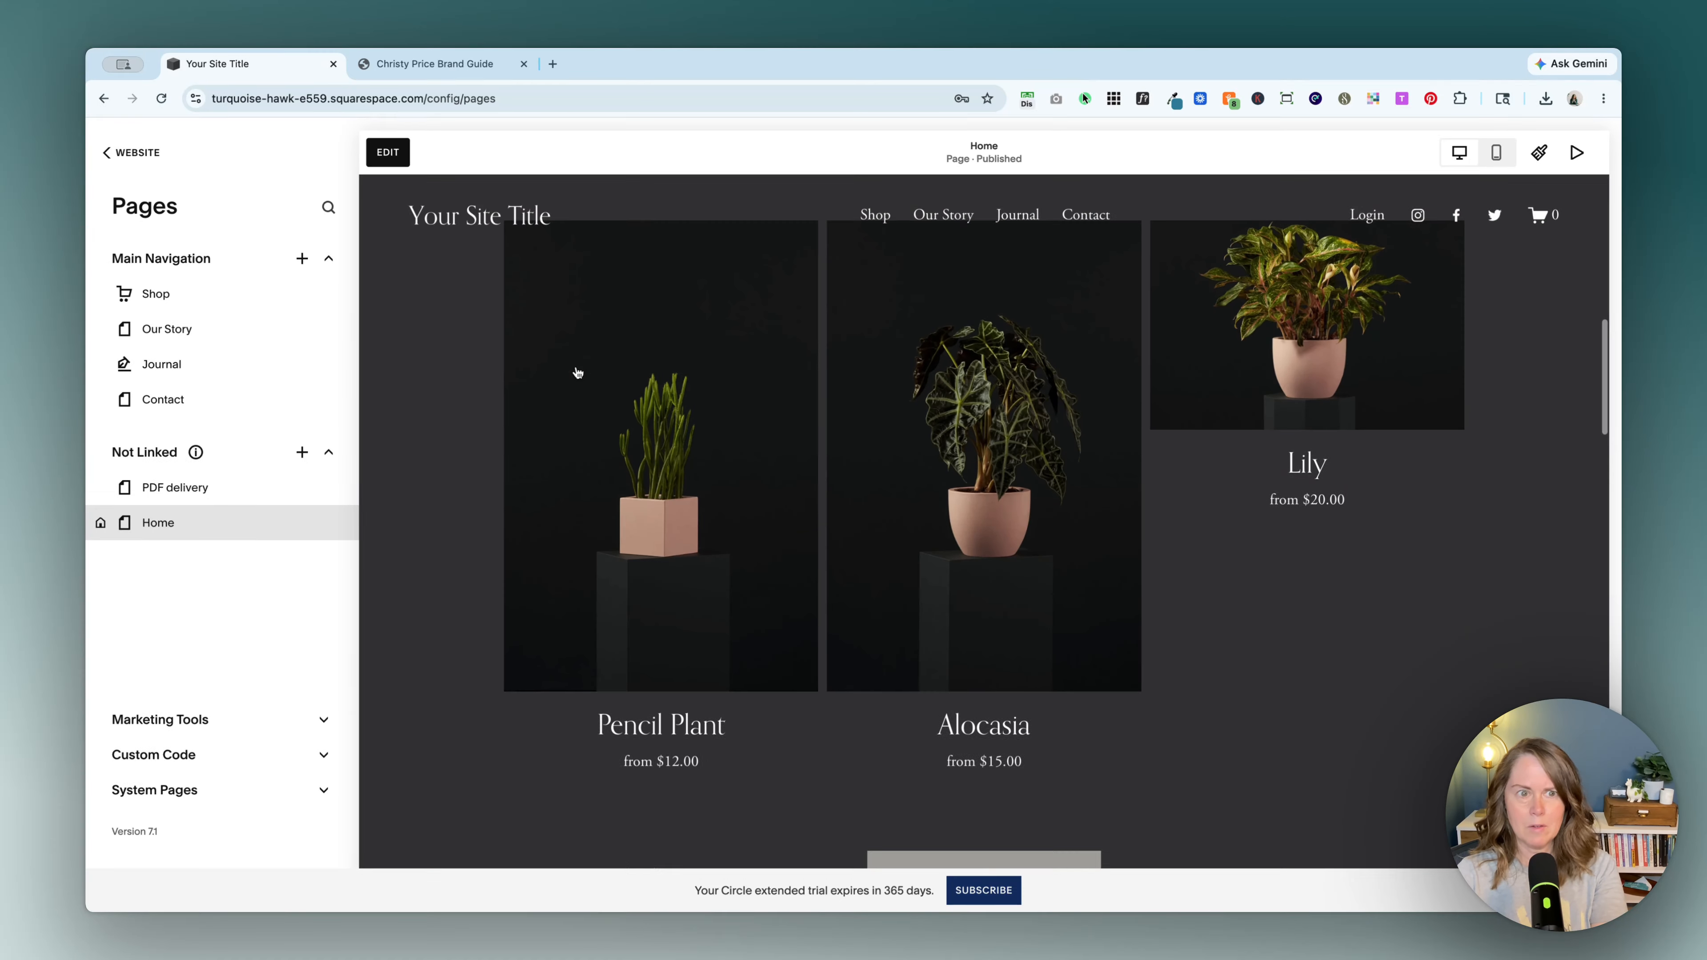
click(387, 152)
scroll(814, 422, down, 20)
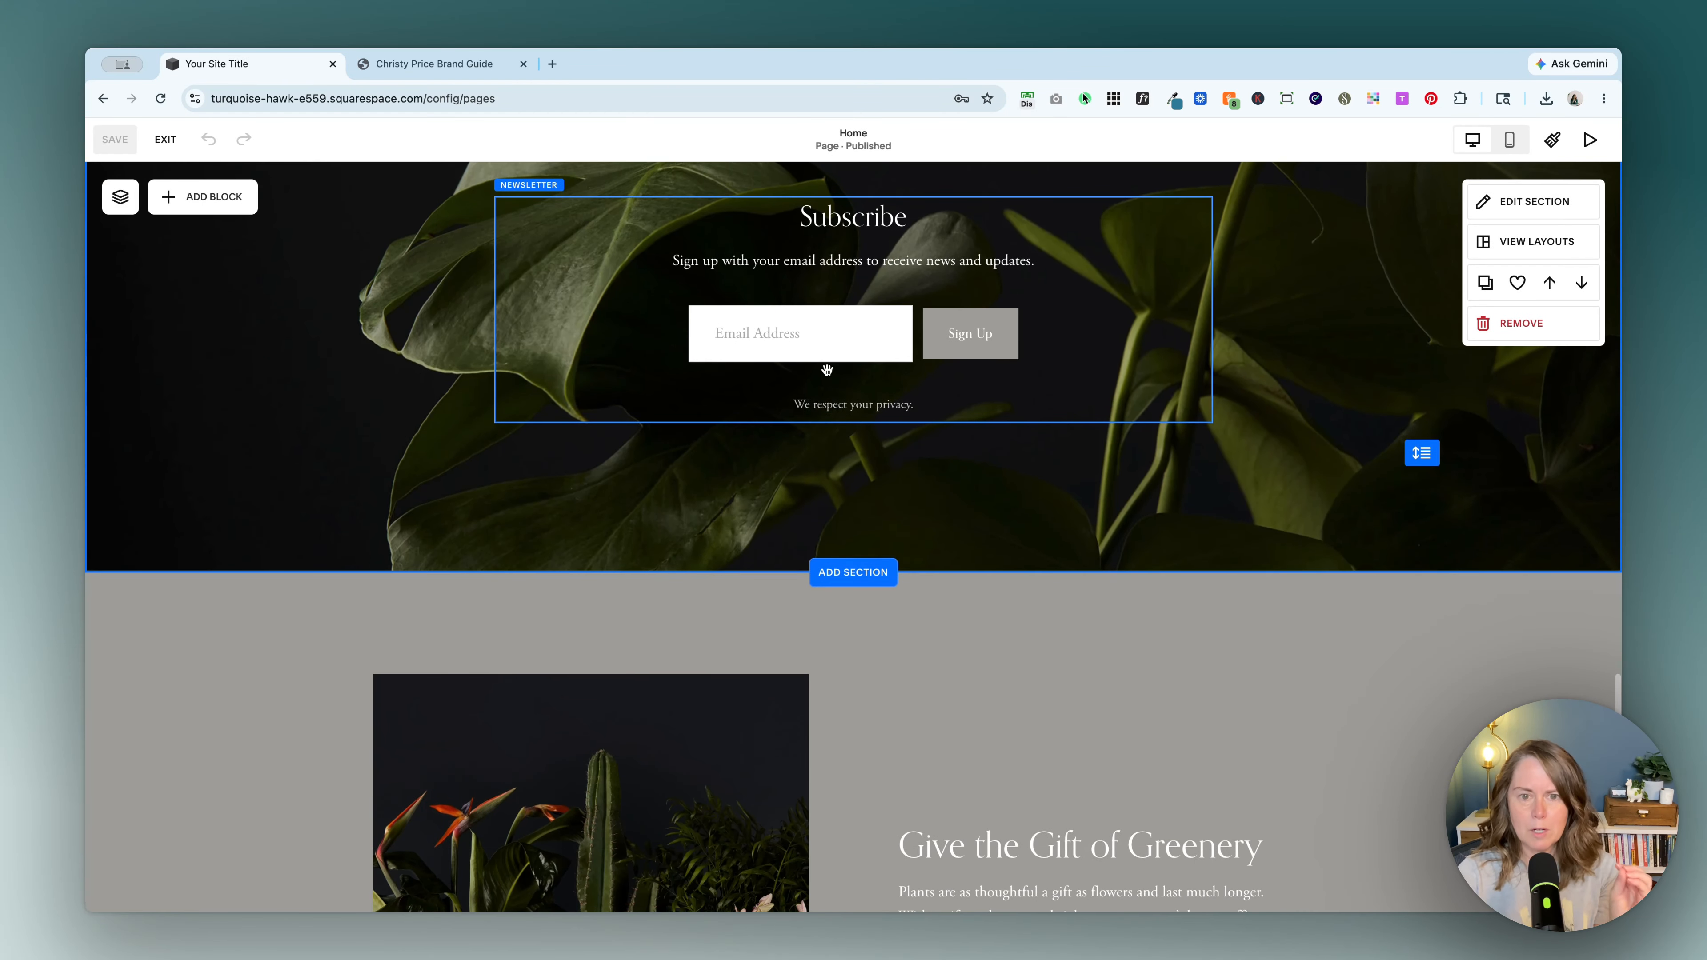
double_click(827, 369)
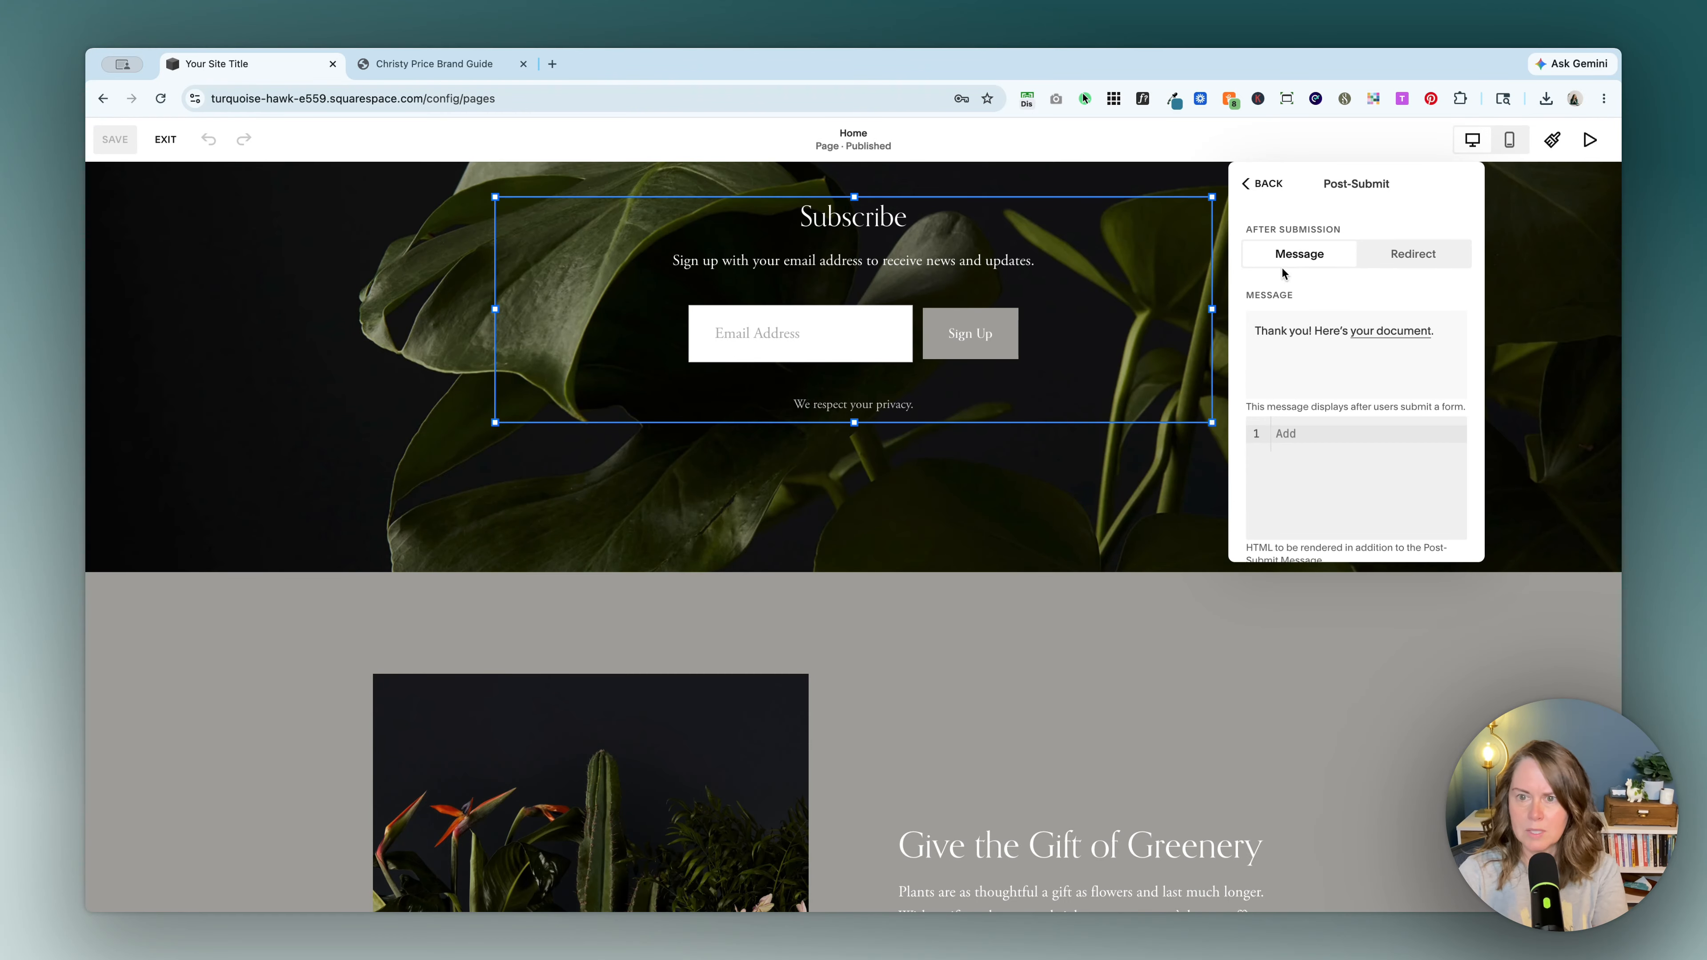
click(1276, 191)
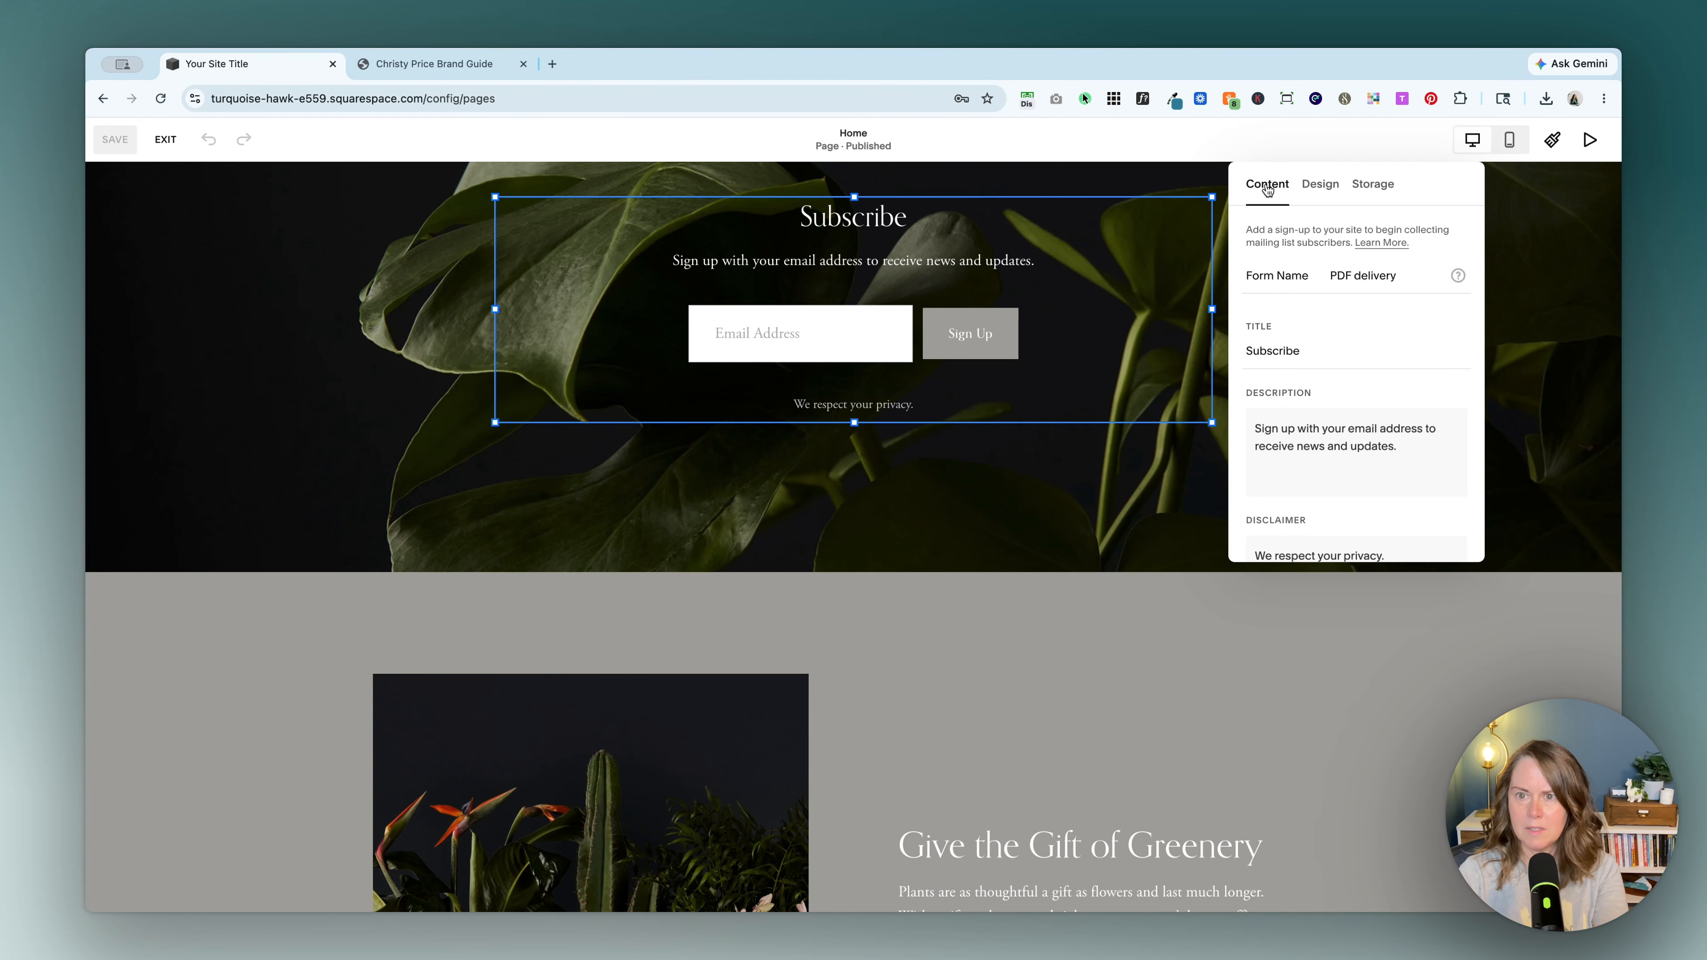
scroll(1296, 300, down, 5)
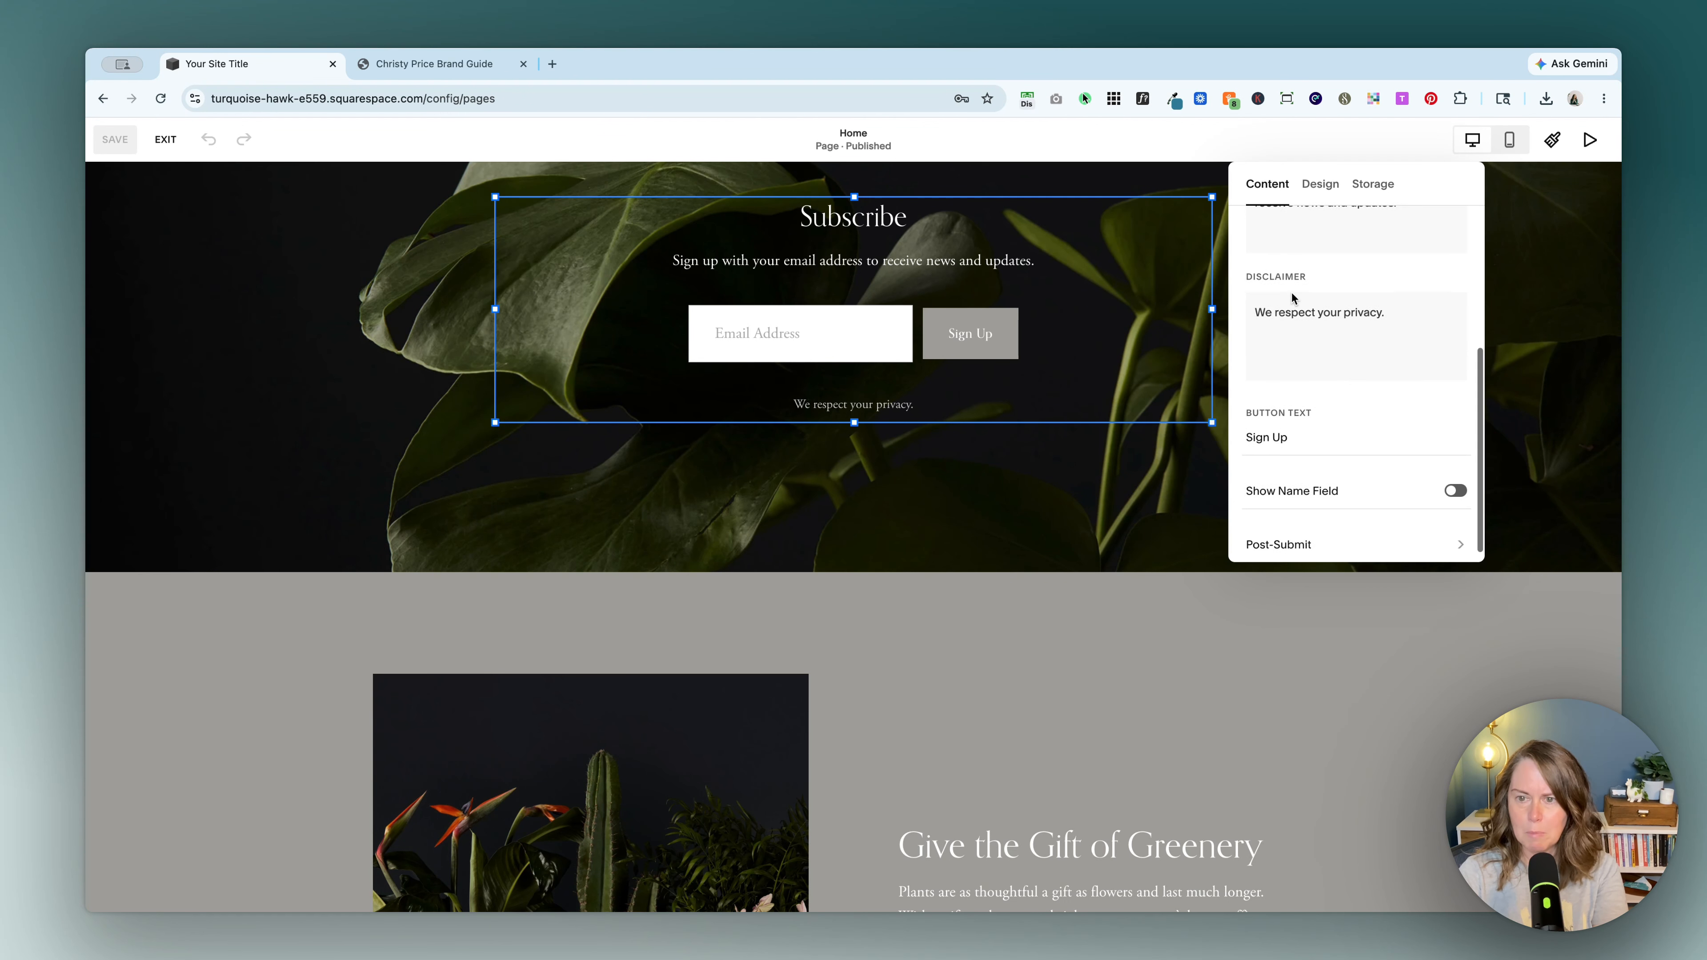
click(1307, 531)
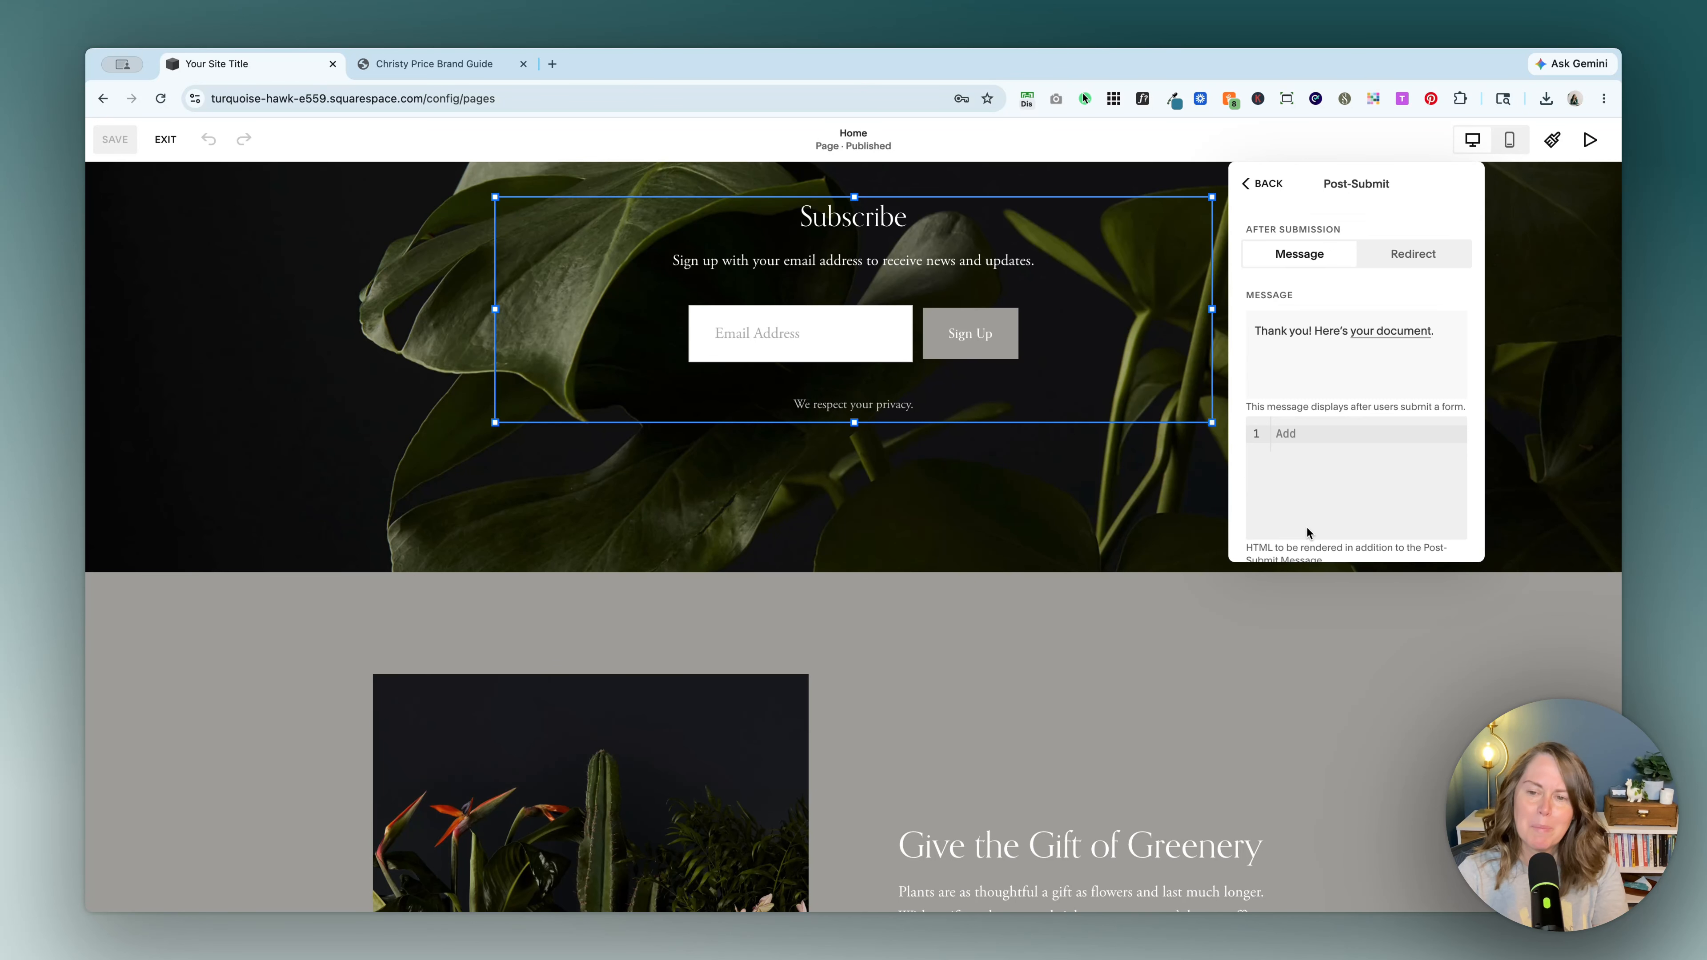
Set the Subscribe block to redirect to the /pdf-delivery page after submission, save the Home page and leave editing mode
click(1413, 255)
click(1358, 327)
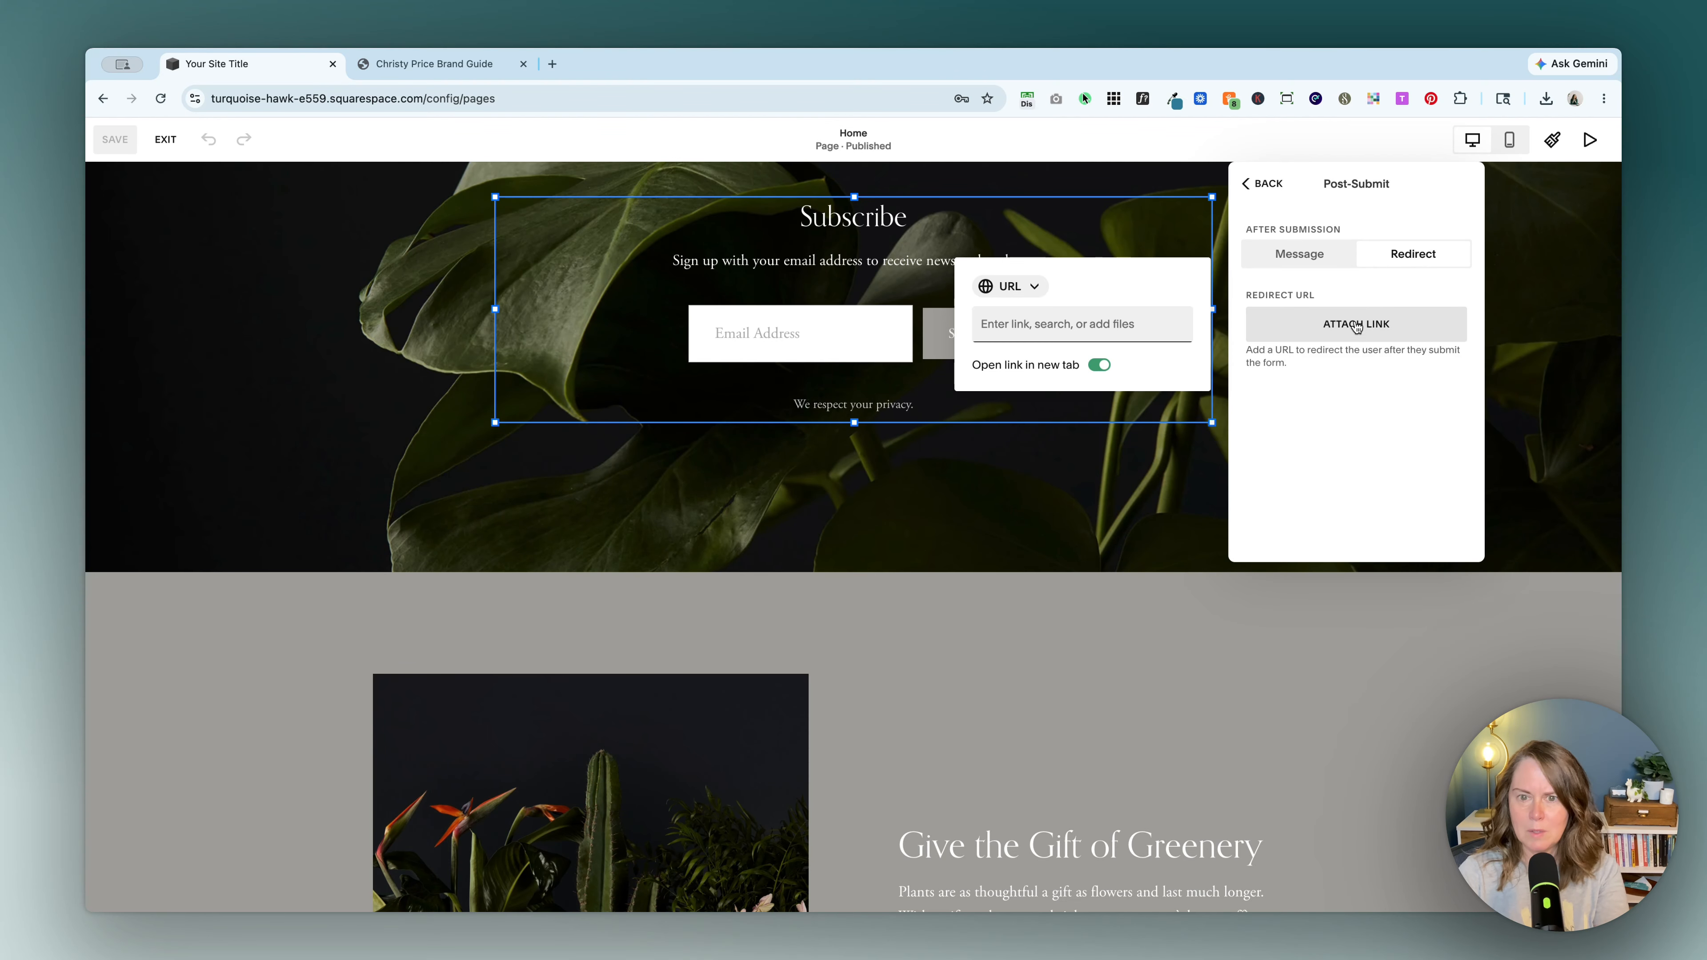
click(993, 309)
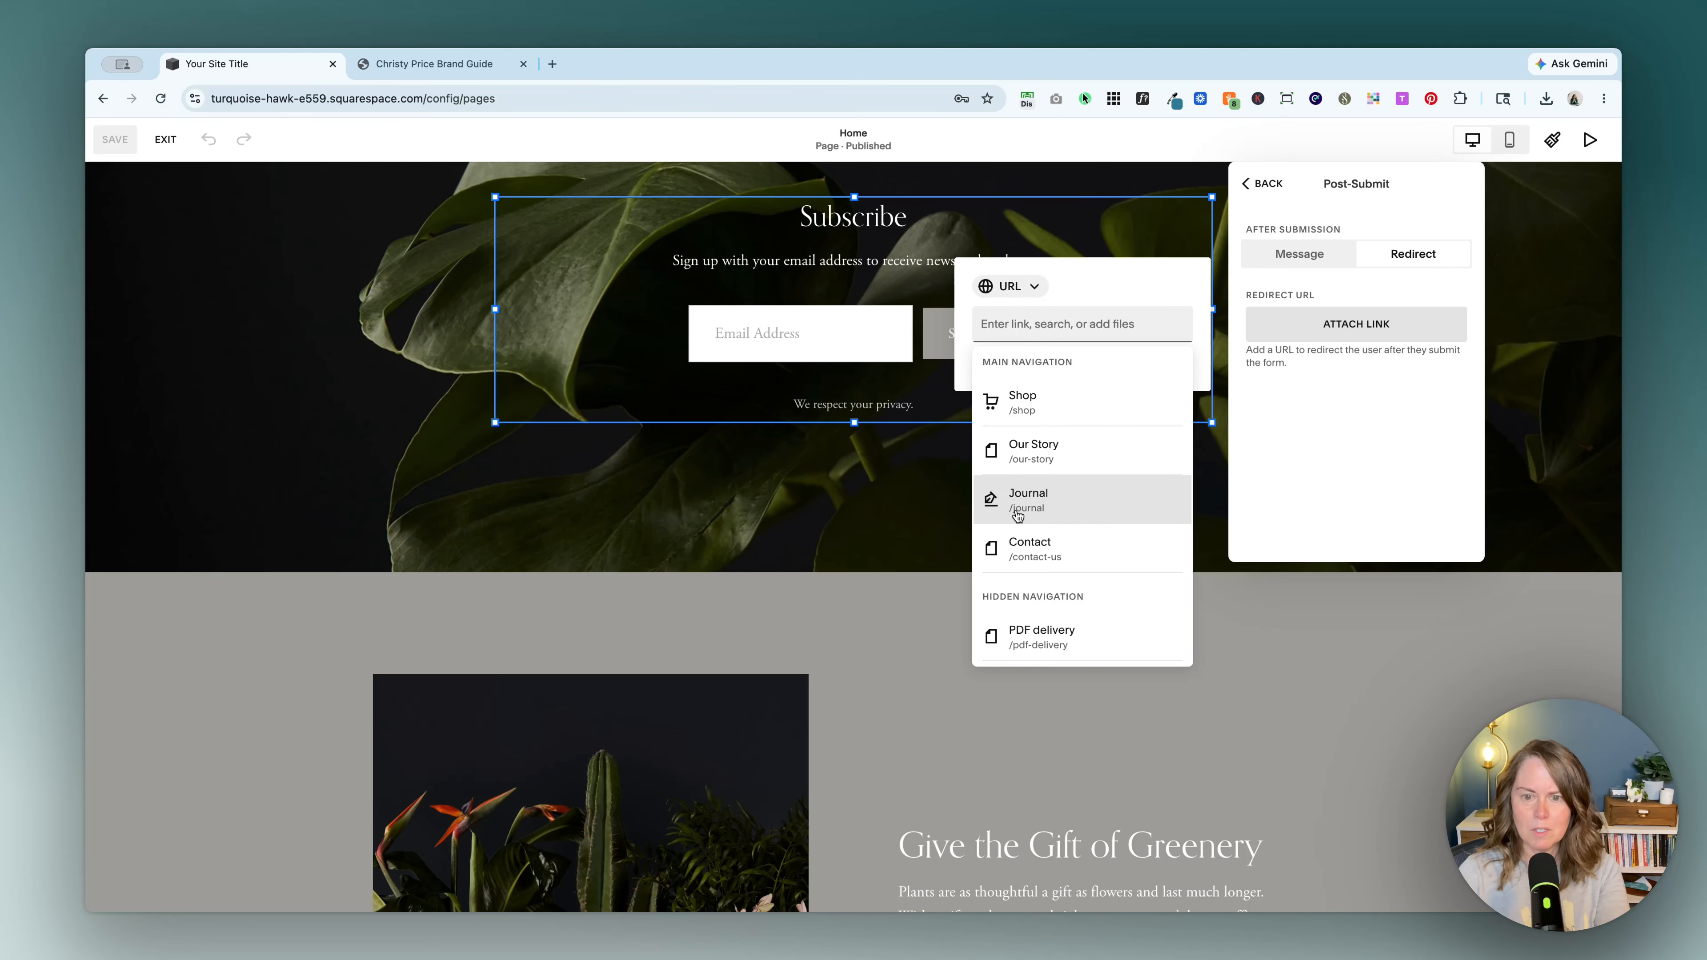
scroll(1022, 511, down, 3)
click(1022, 534)
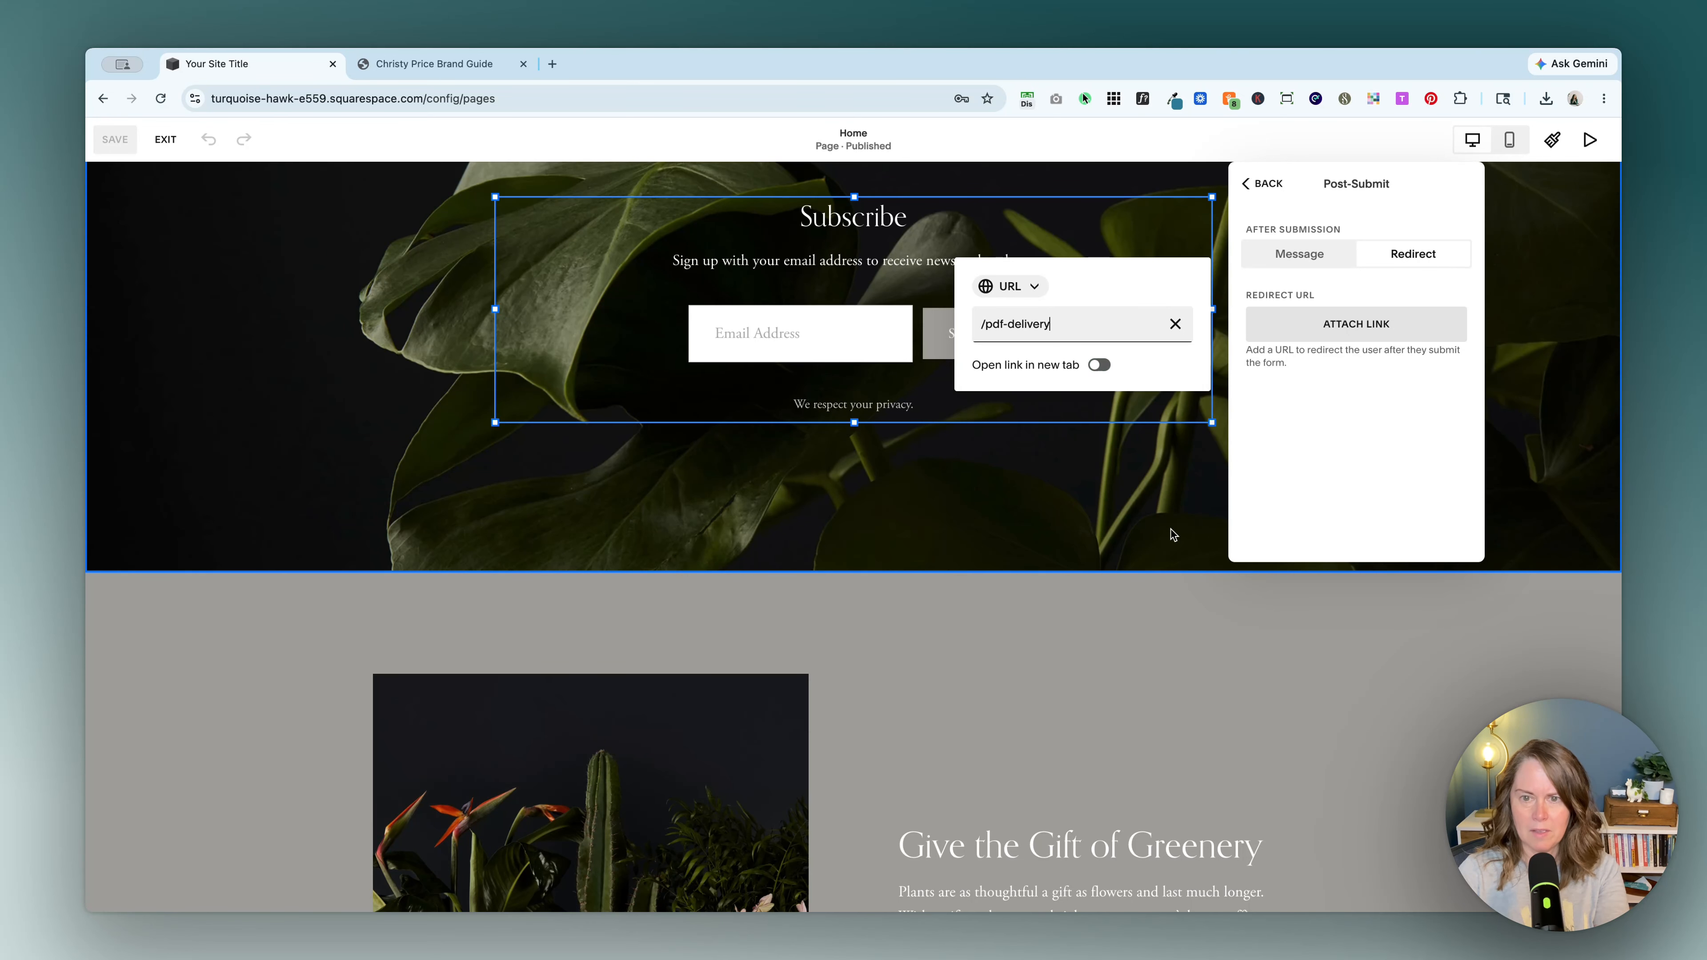
click(1052, 438)
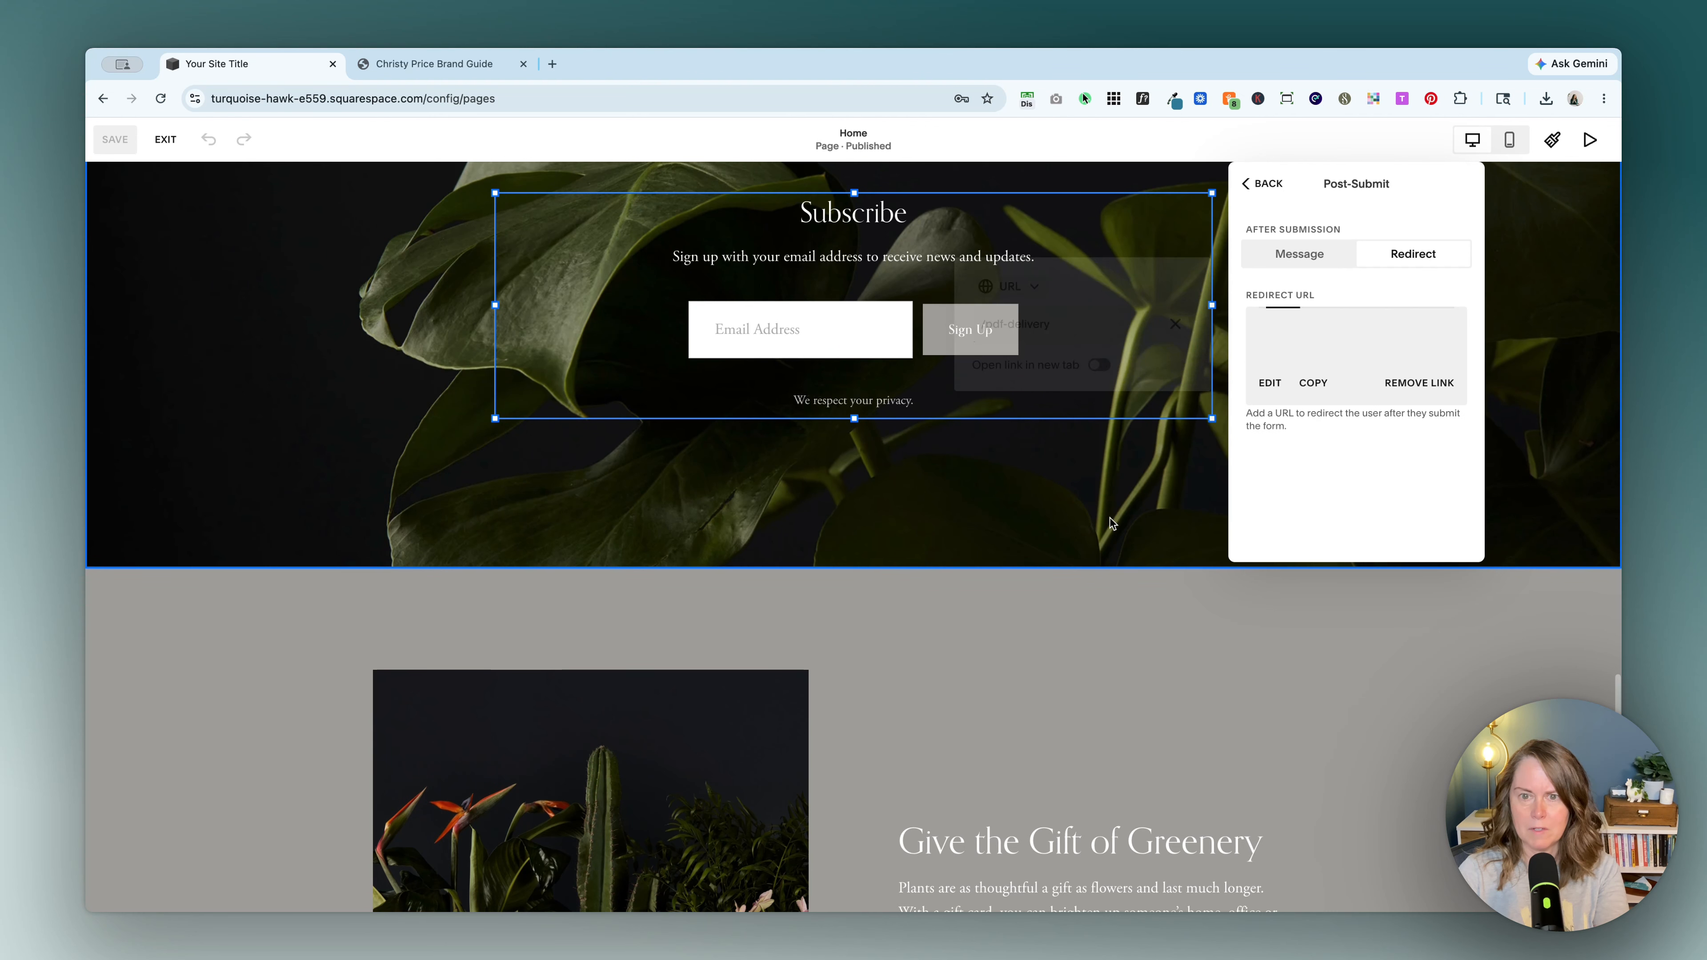
click(164, 140)
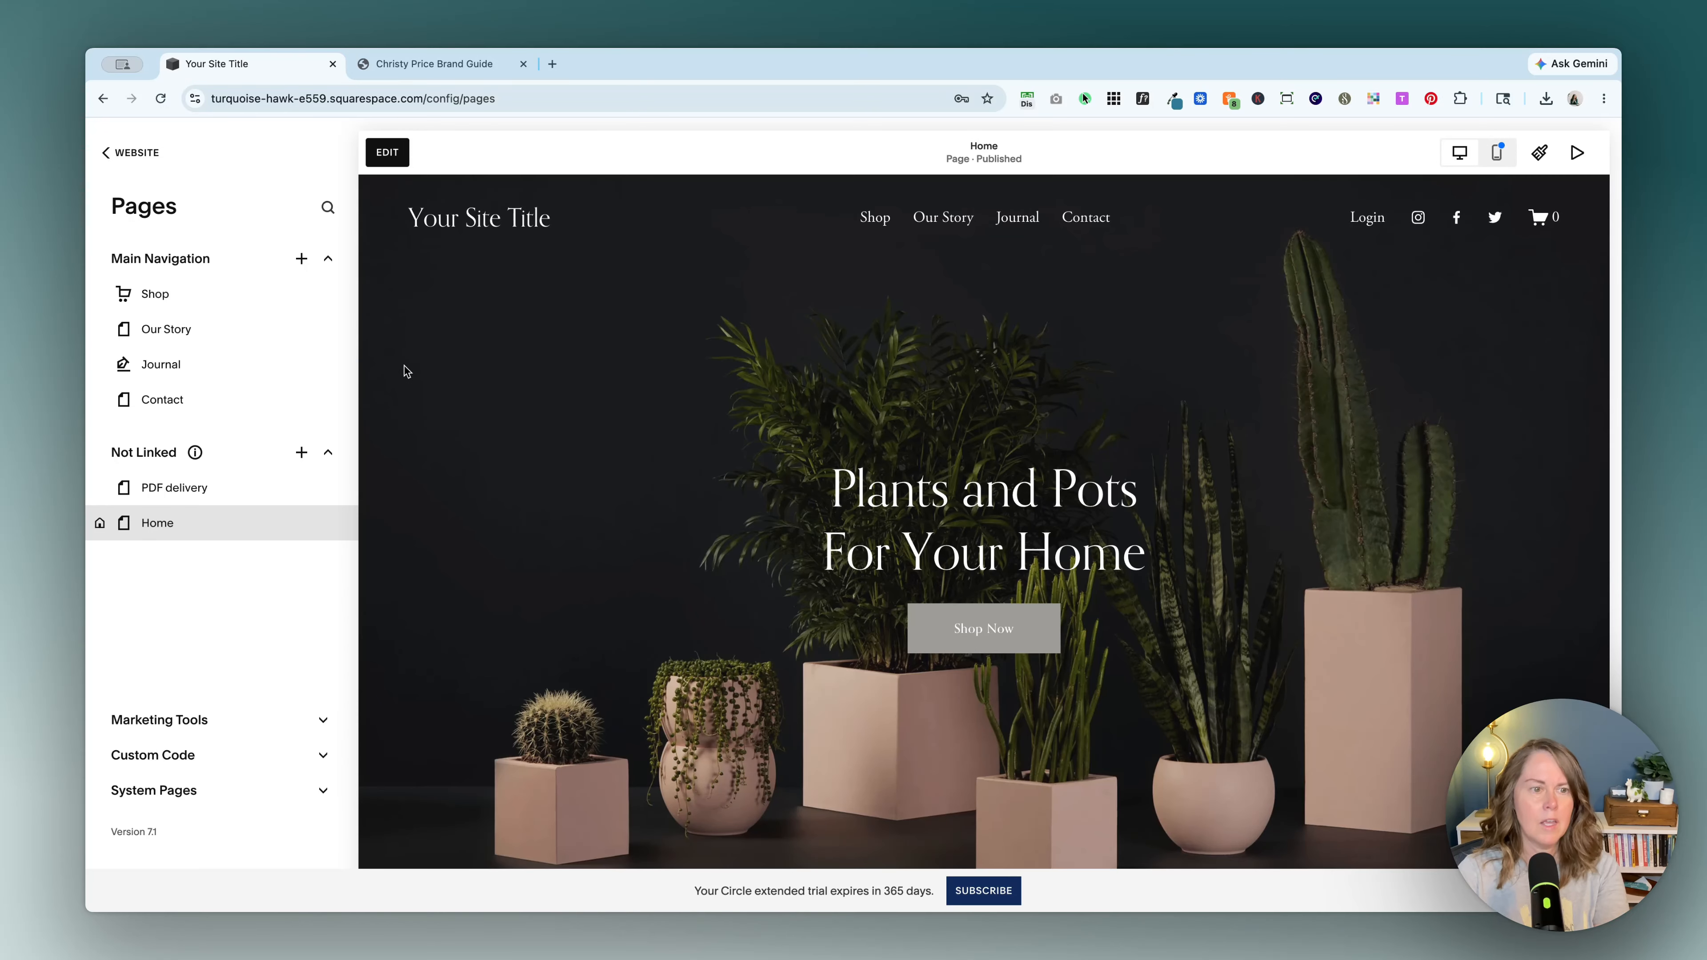
Submit the Home page's Subscribe form with a test email address to try out the redirect
scroll(709, 503, down, 20)
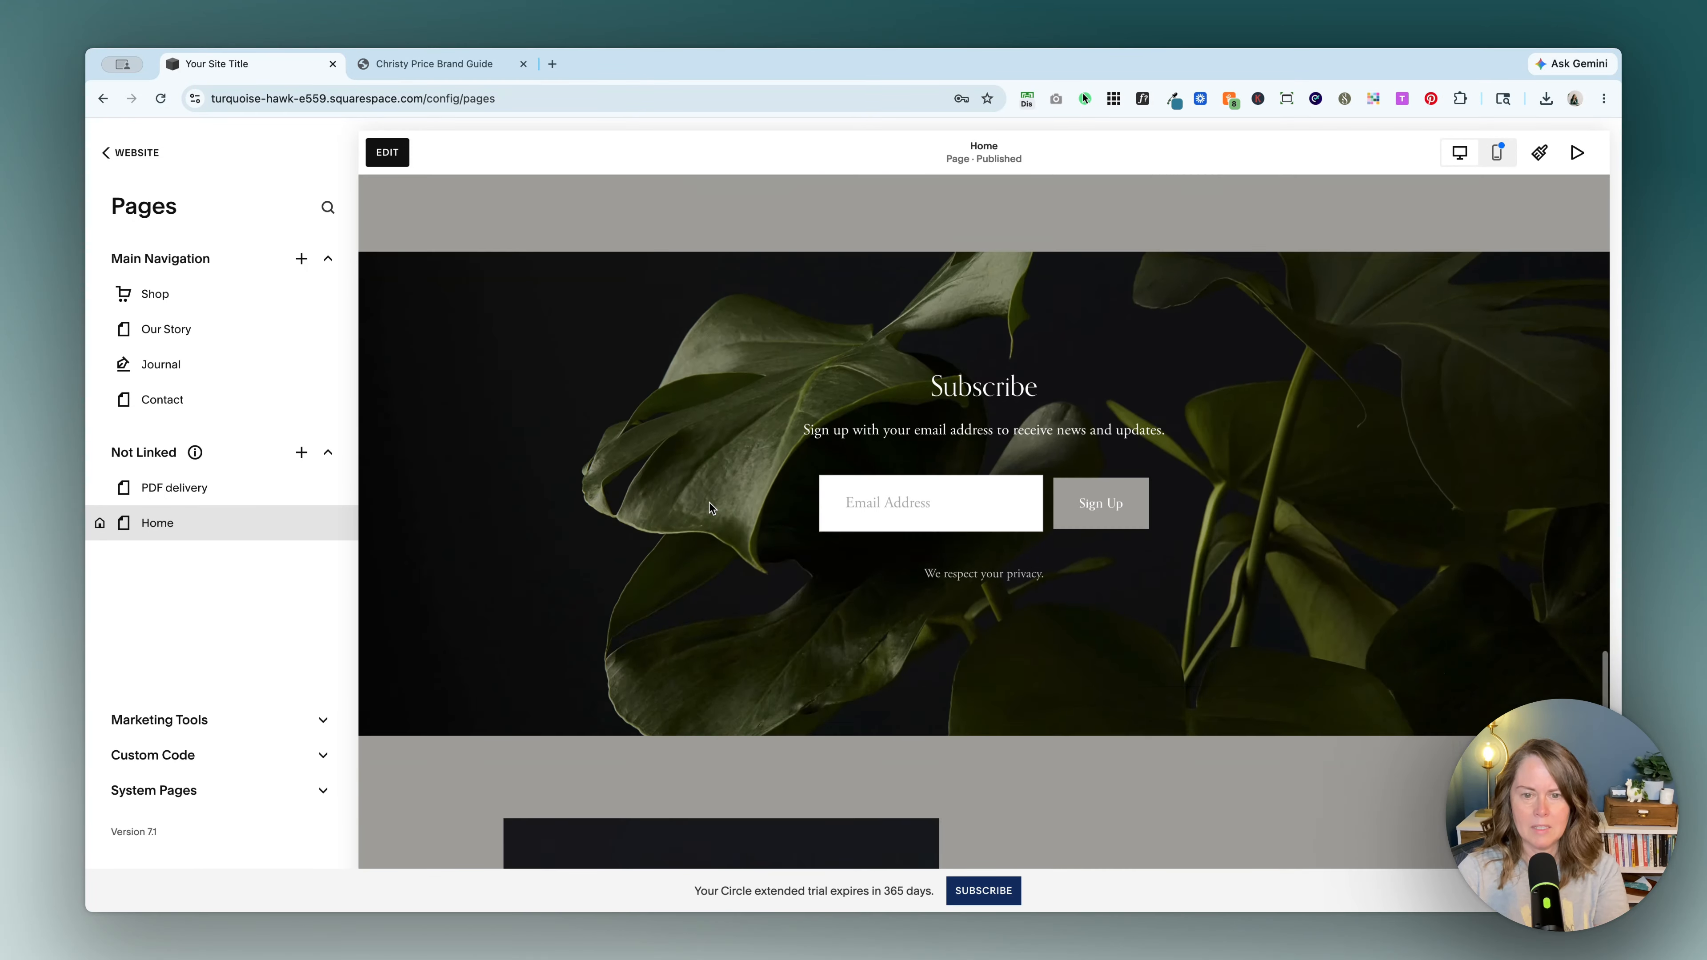
click(931, 458)
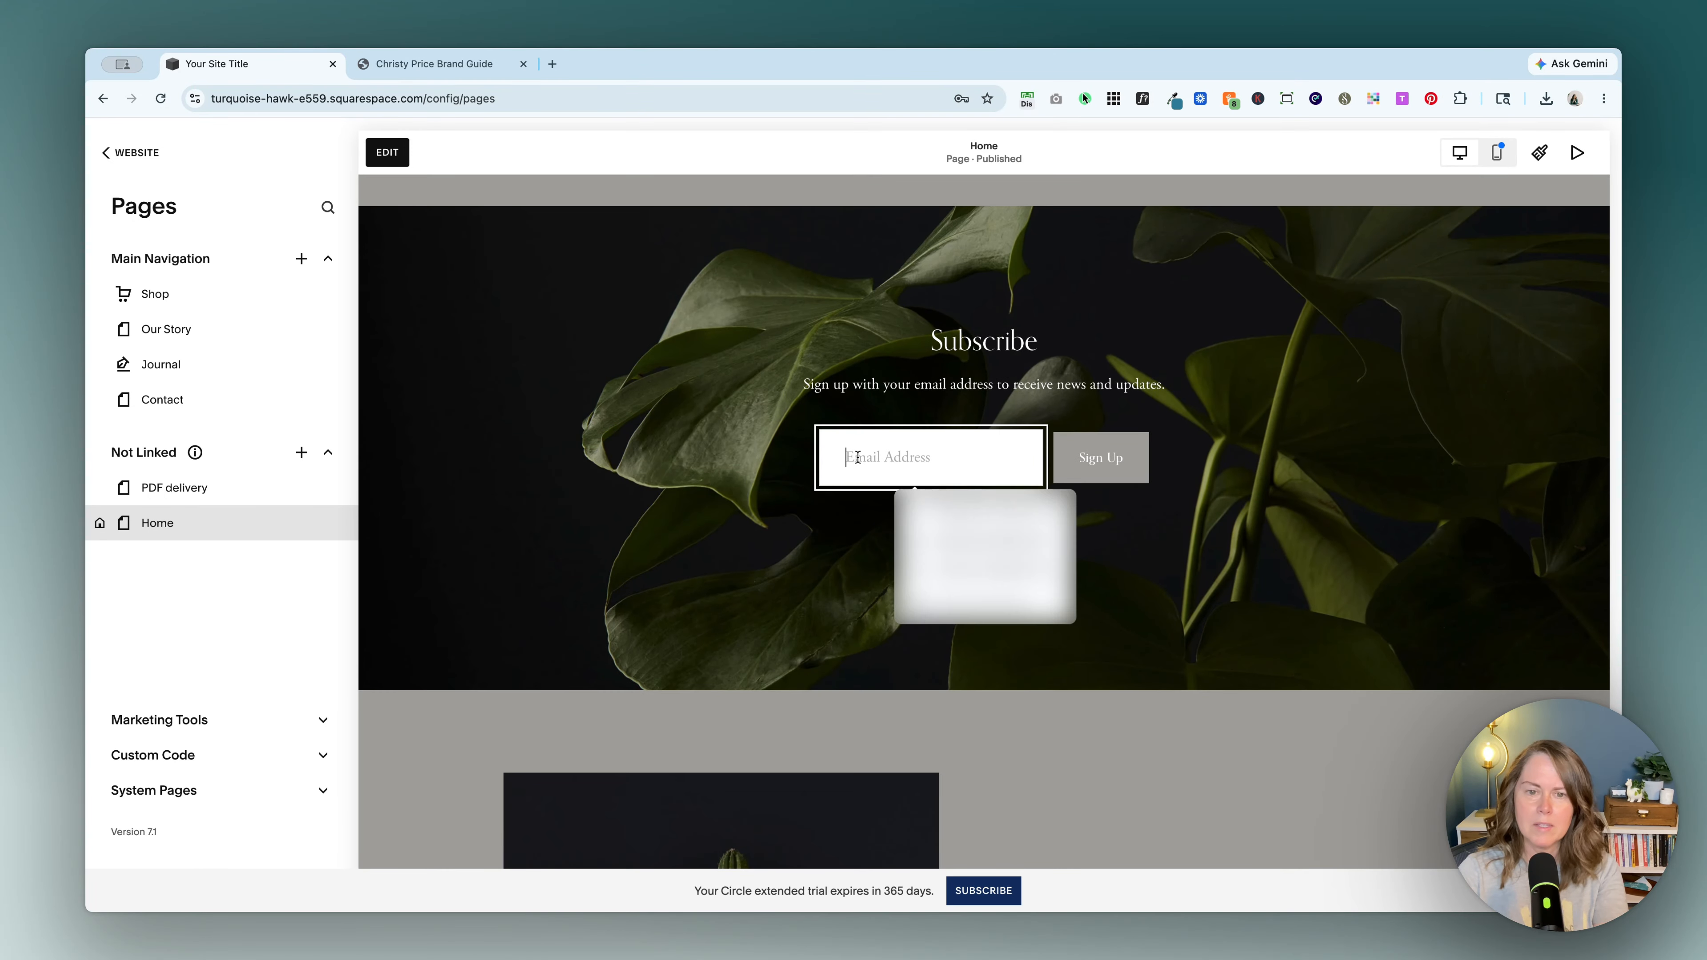
click(940, 518)
click(1104, 458)
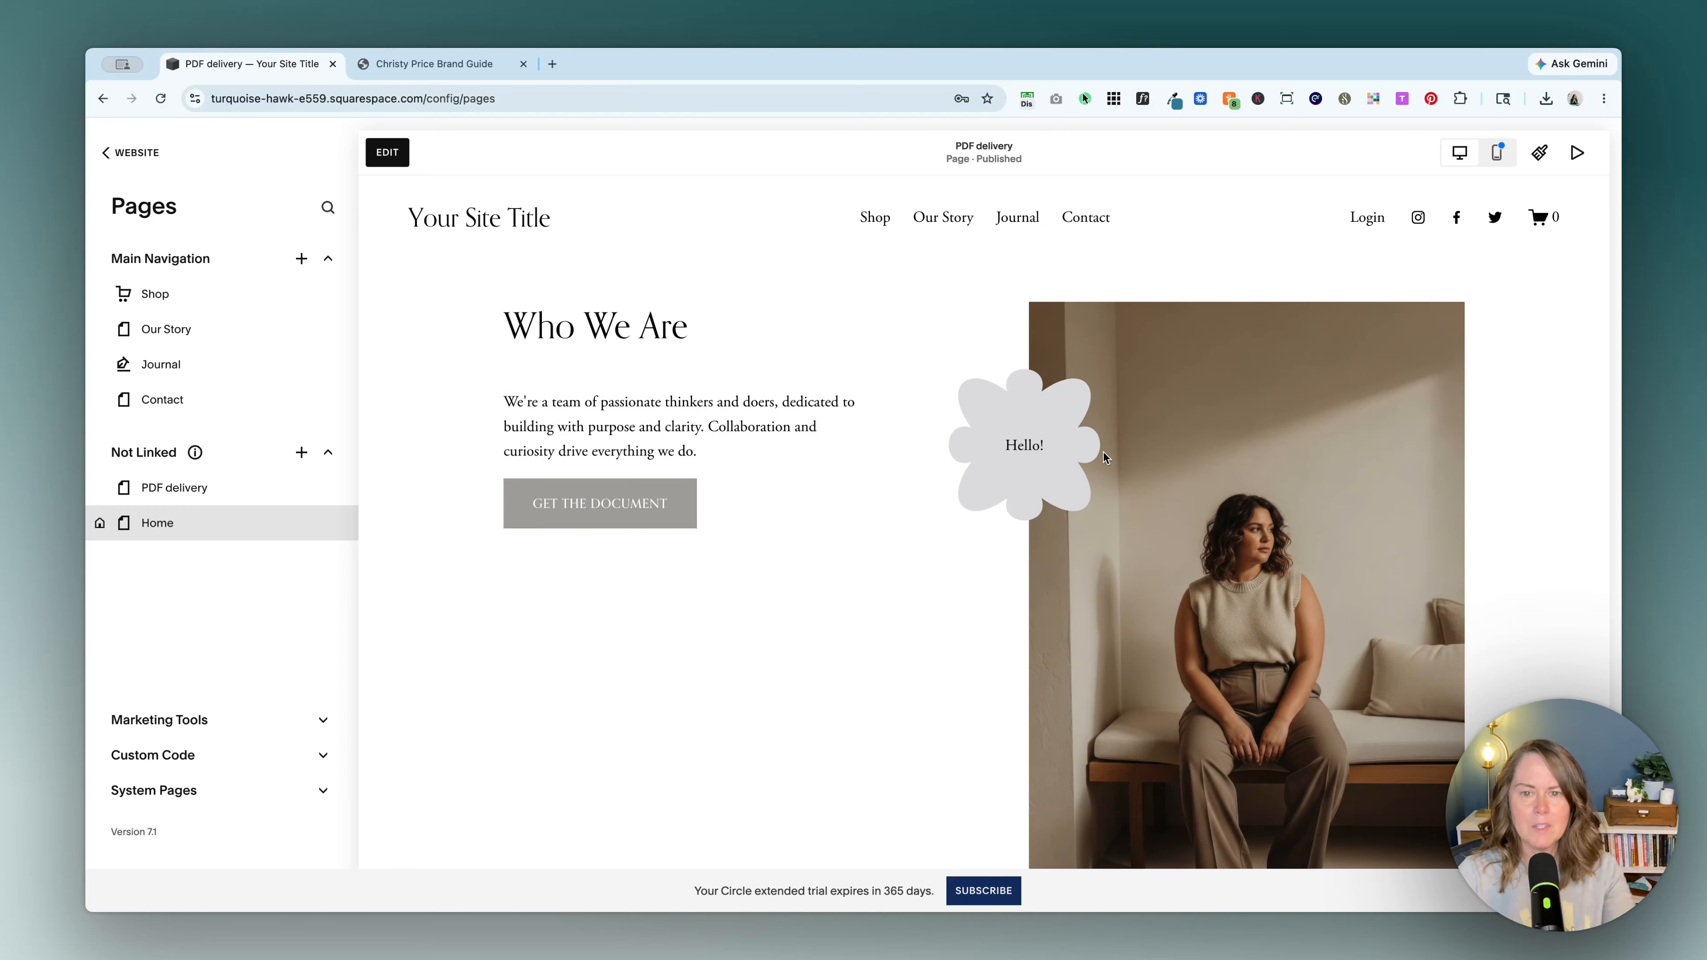
Test the GET THE DOCUMENT button, view the brand guide PDF it opens, and return to the PDF delivery page
click(603, 505)
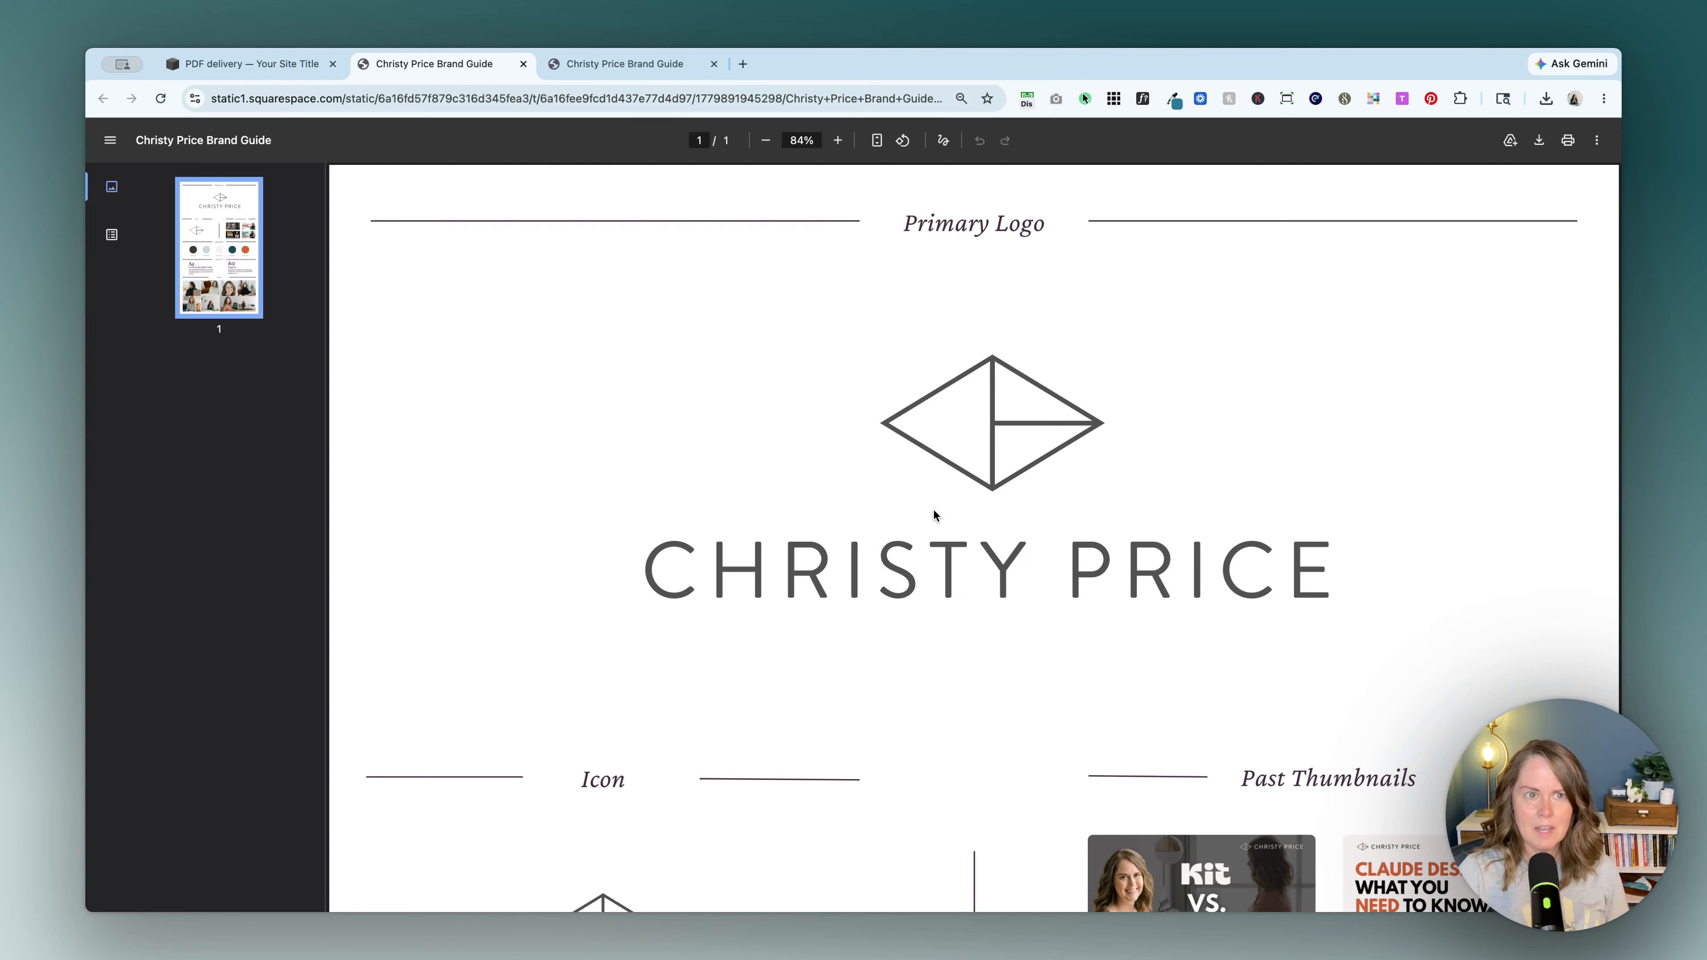
scroll(857, 467, down, 1)
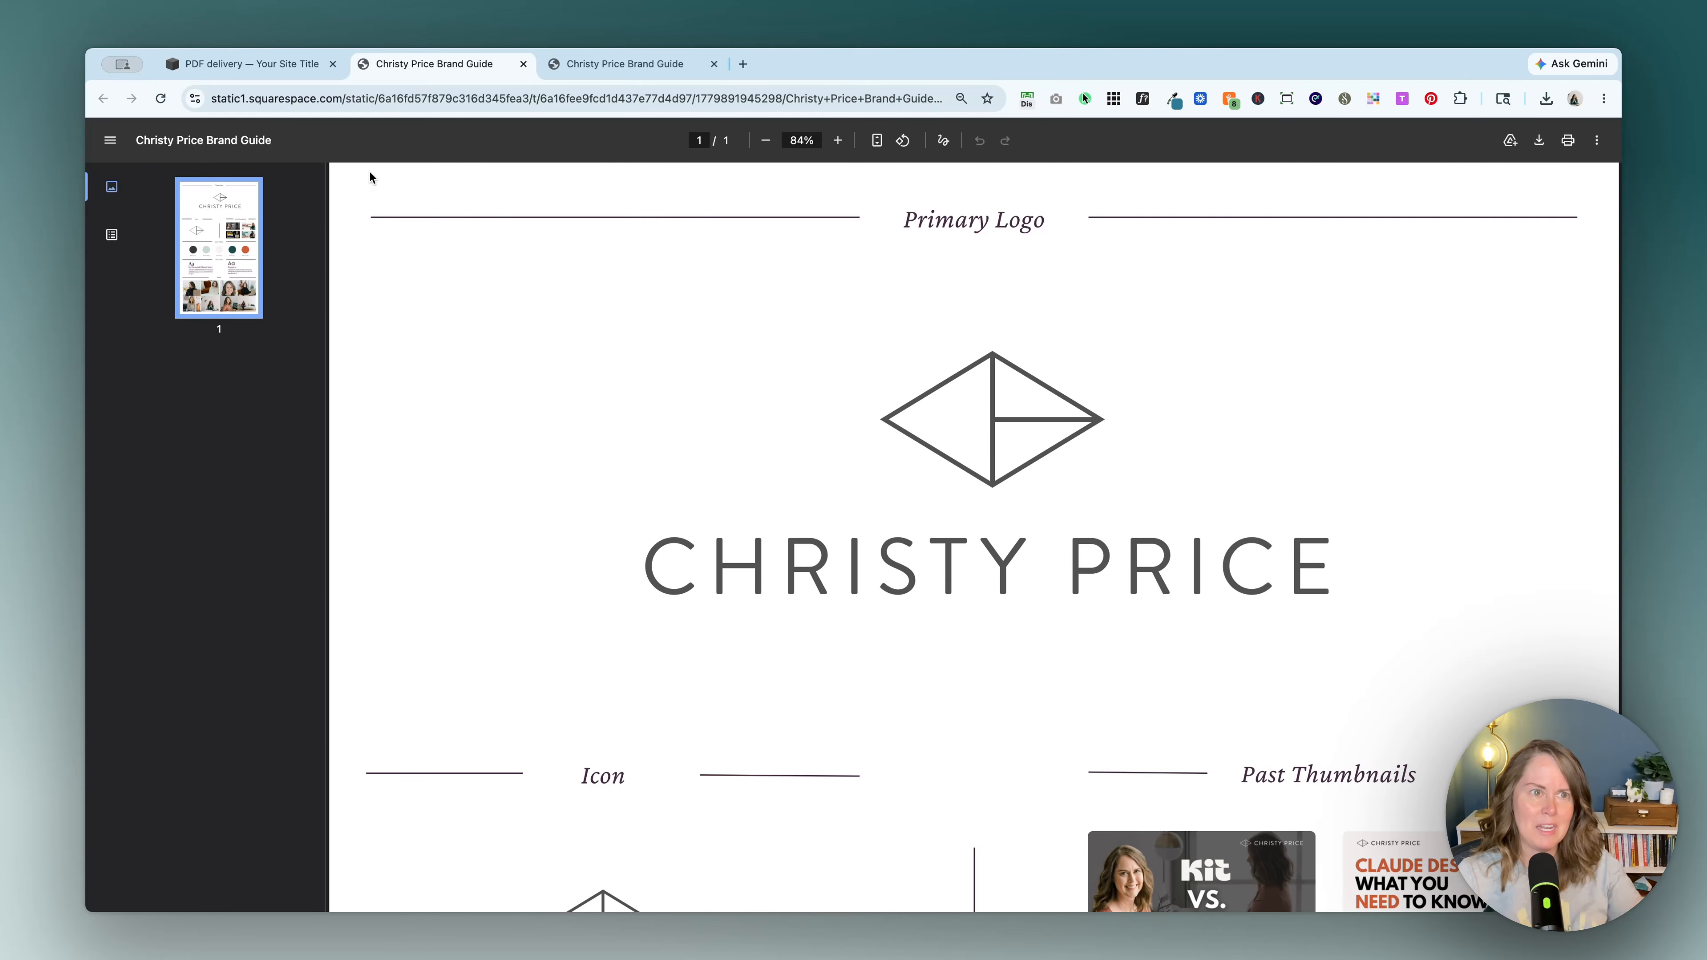
click(277, 73)
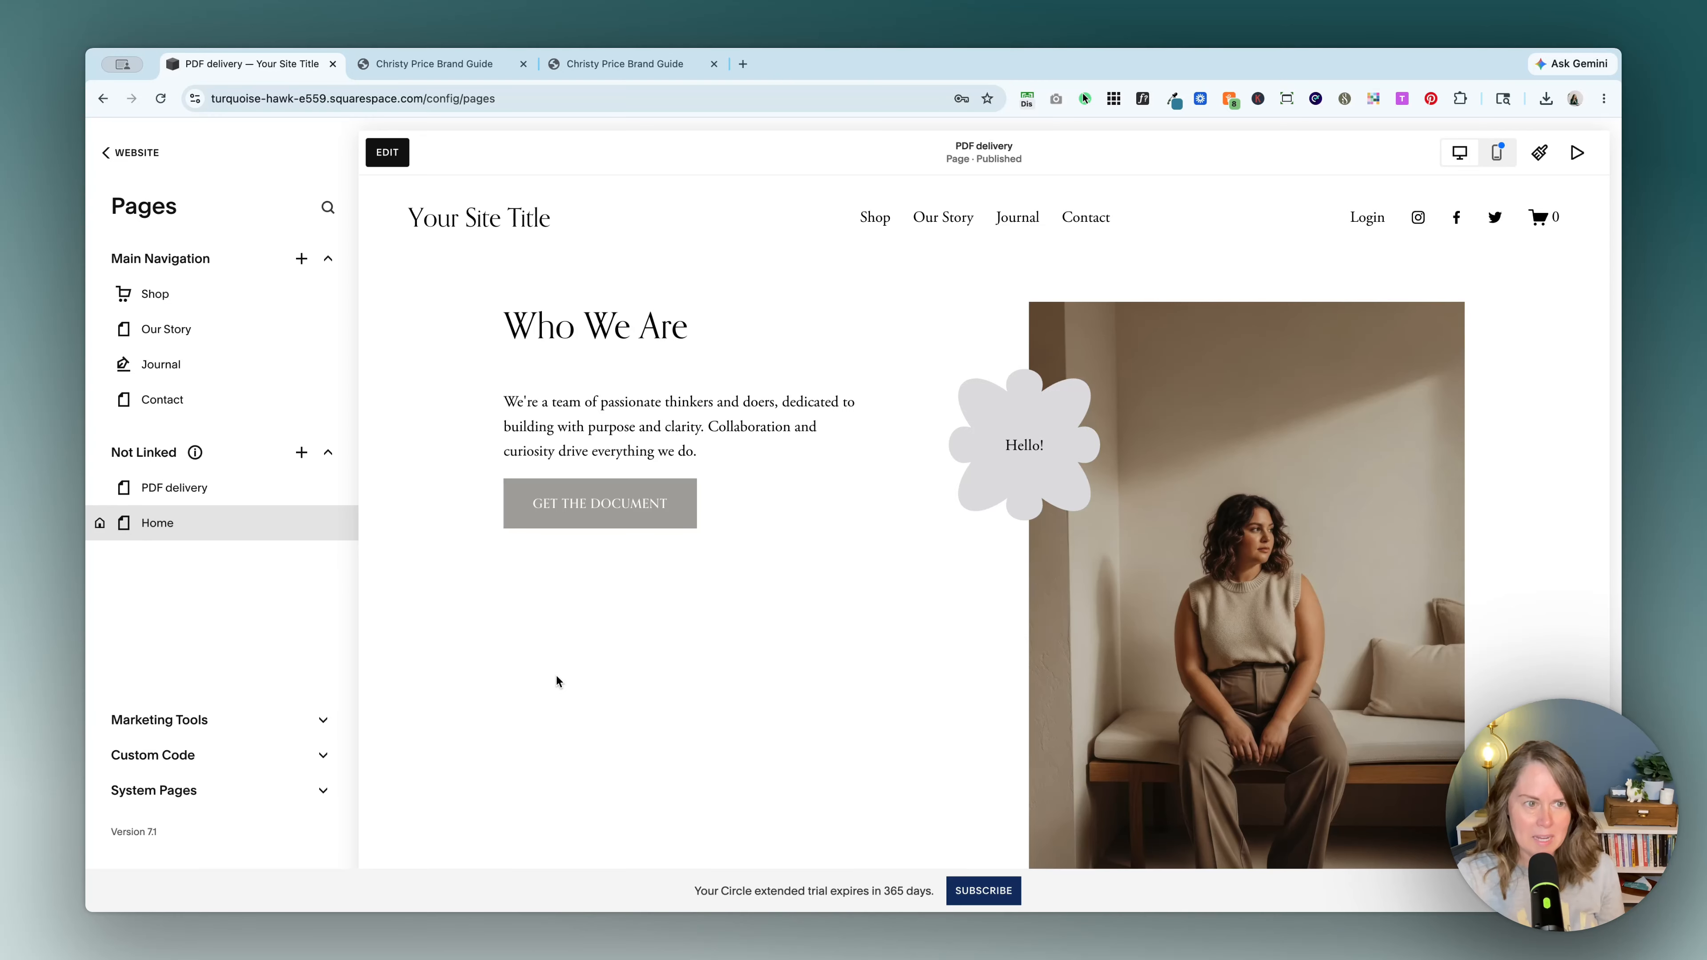
Open the site's Contacts, look over the subscriber list and check the option for exporting all contacts
click(138, 153)
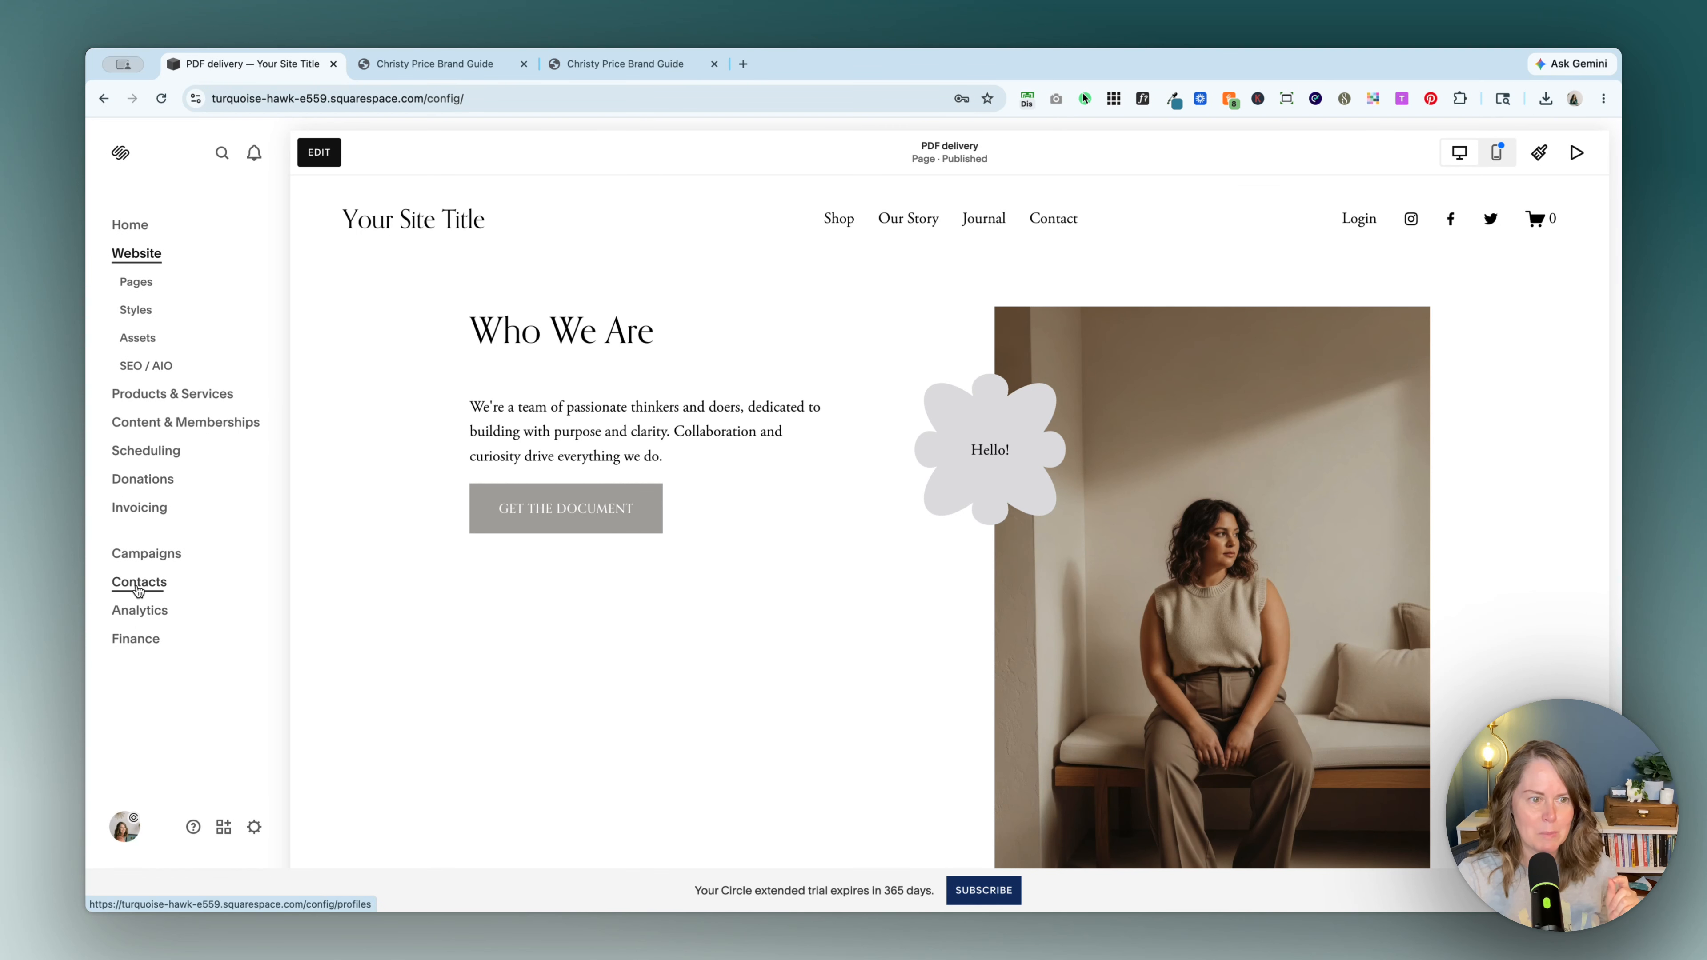
click(138, 590)
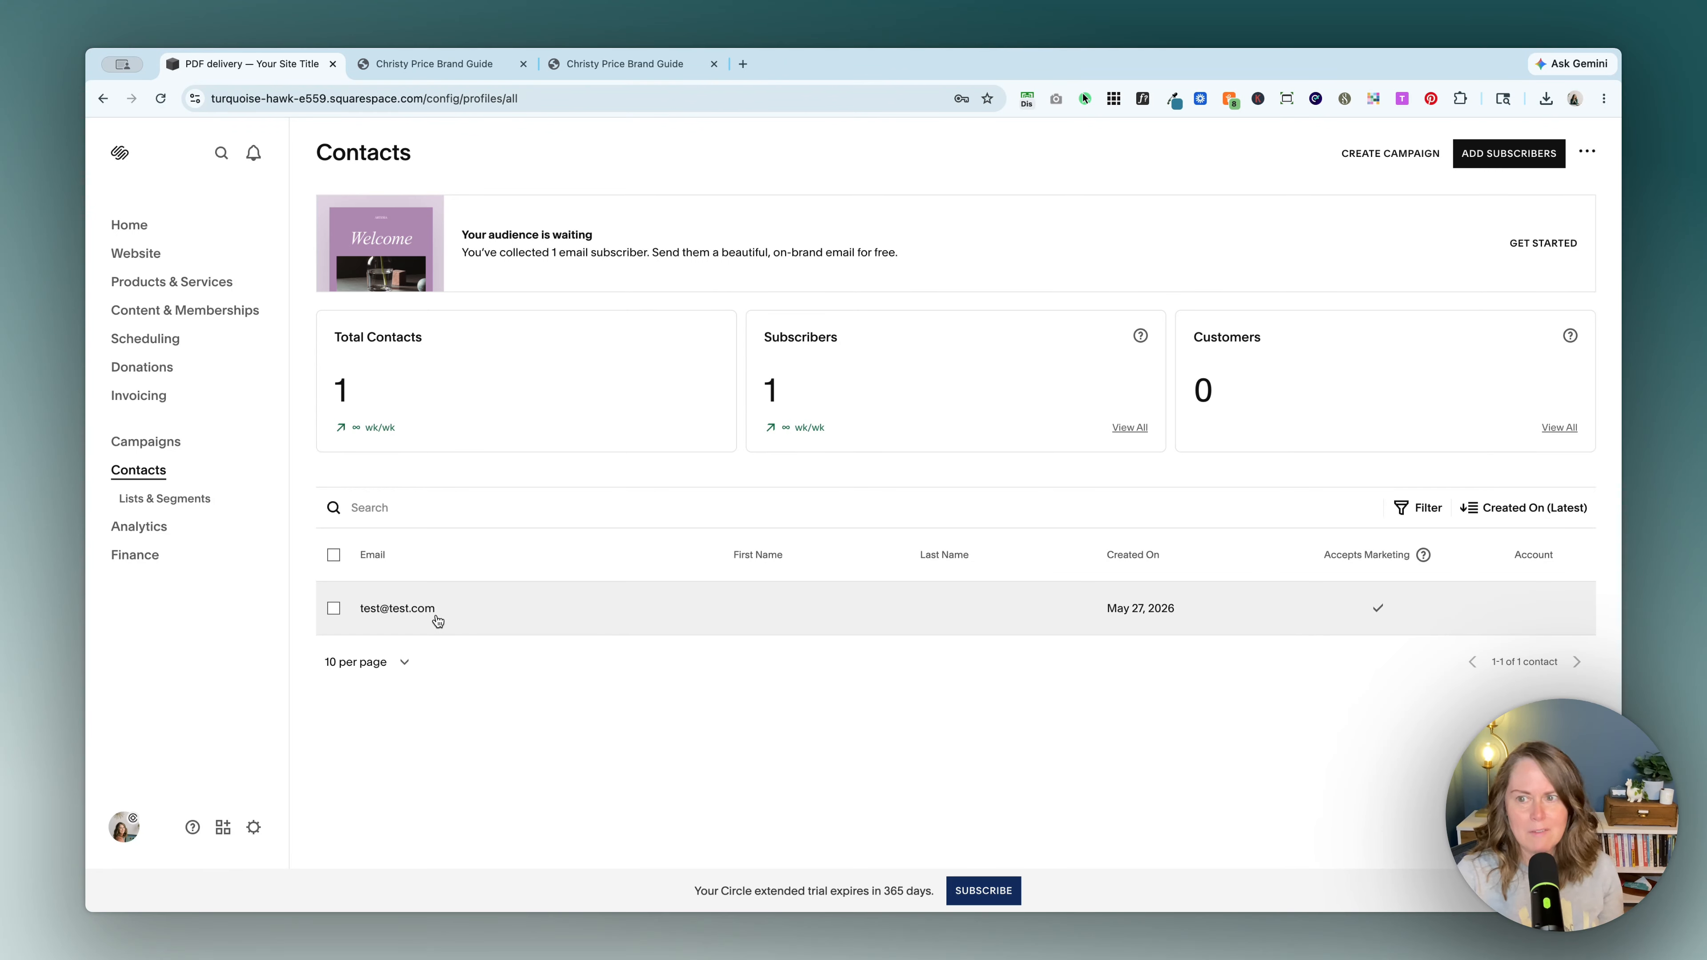
click(1586, 153)
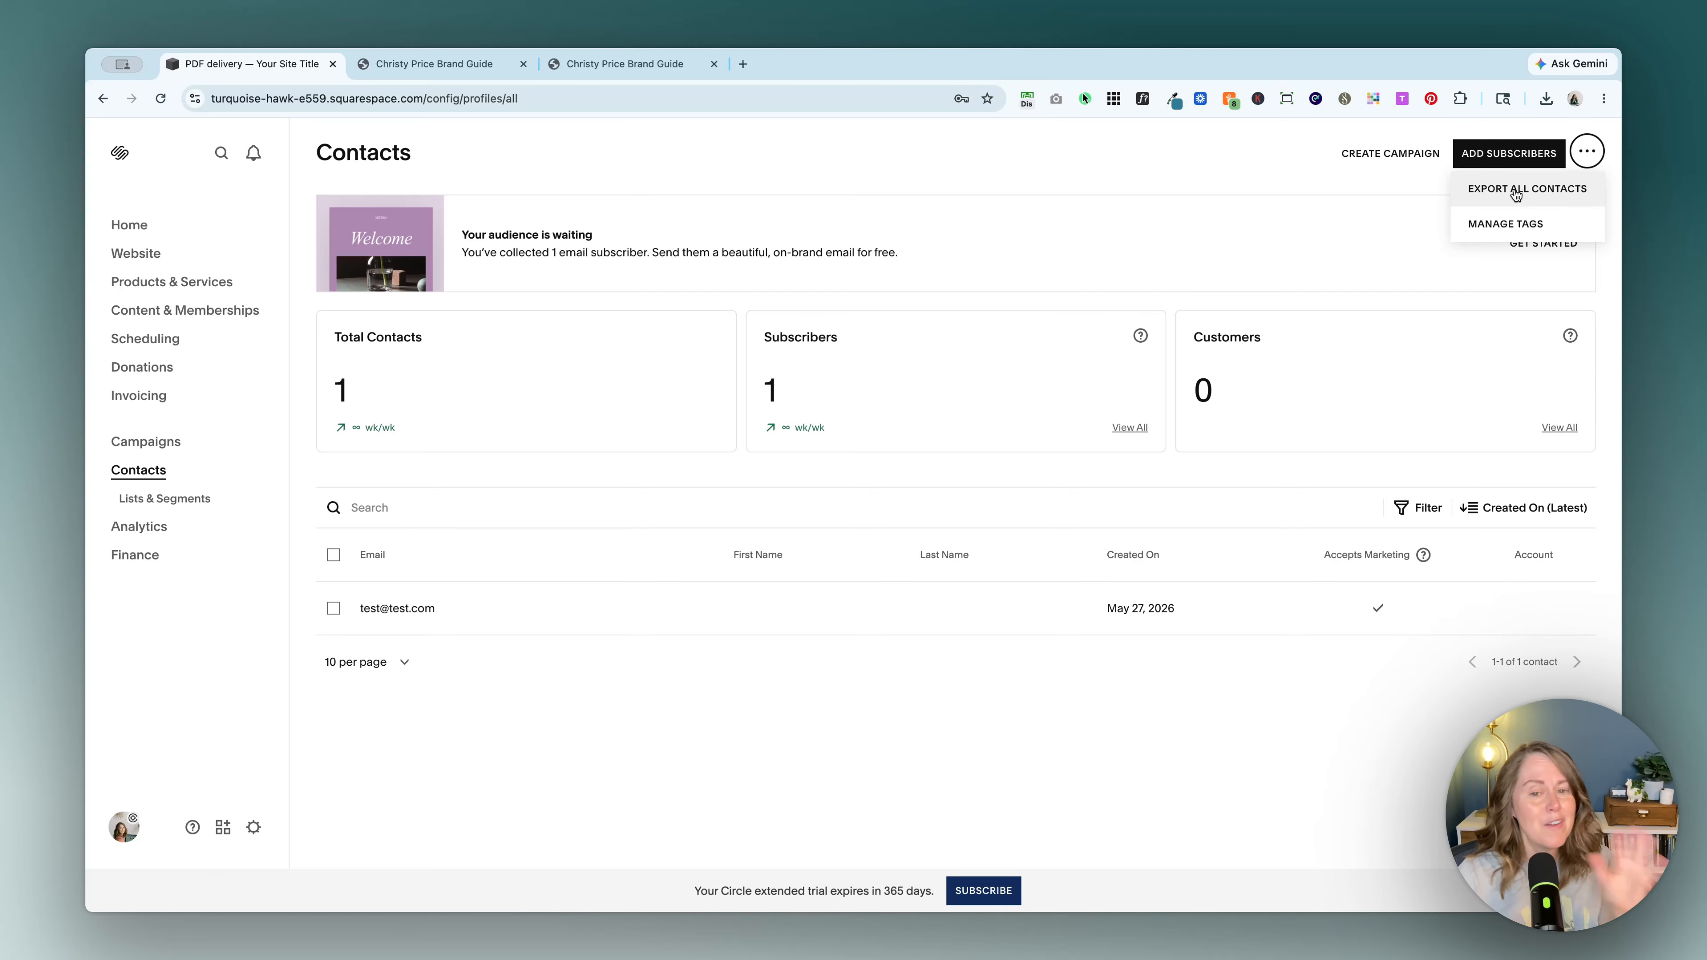
click(1300, 709)
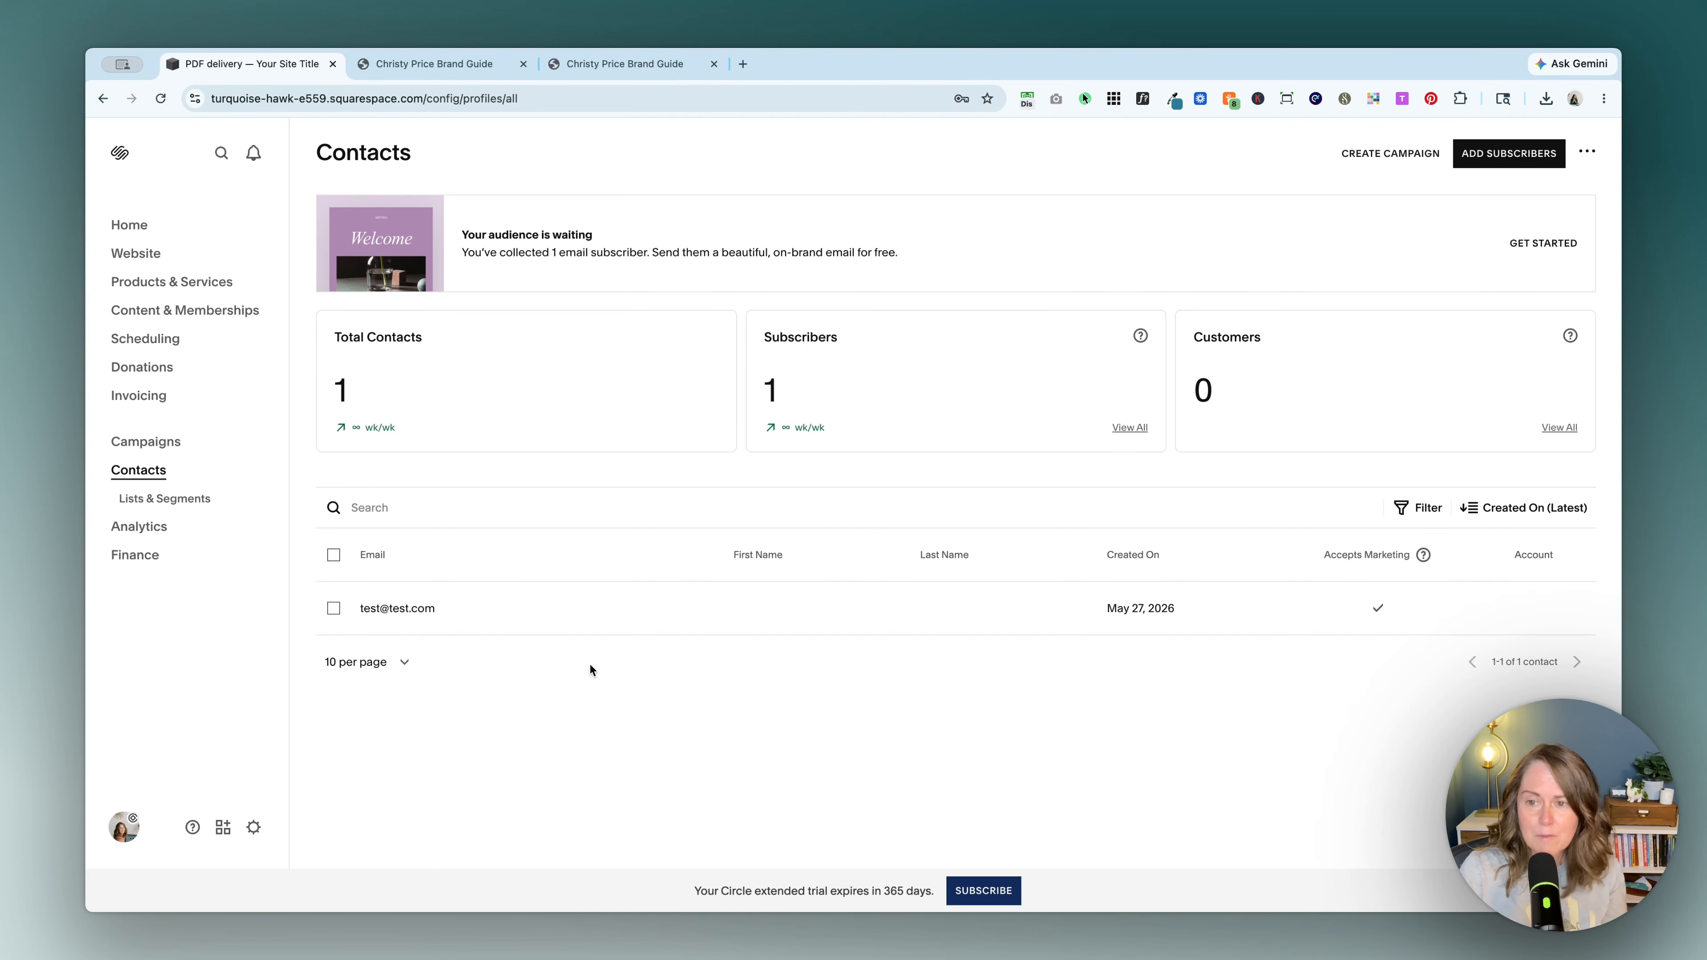
Filter the contacts by subscriber details to show only those with Accepts Marketing turned on
click(1431, 508)
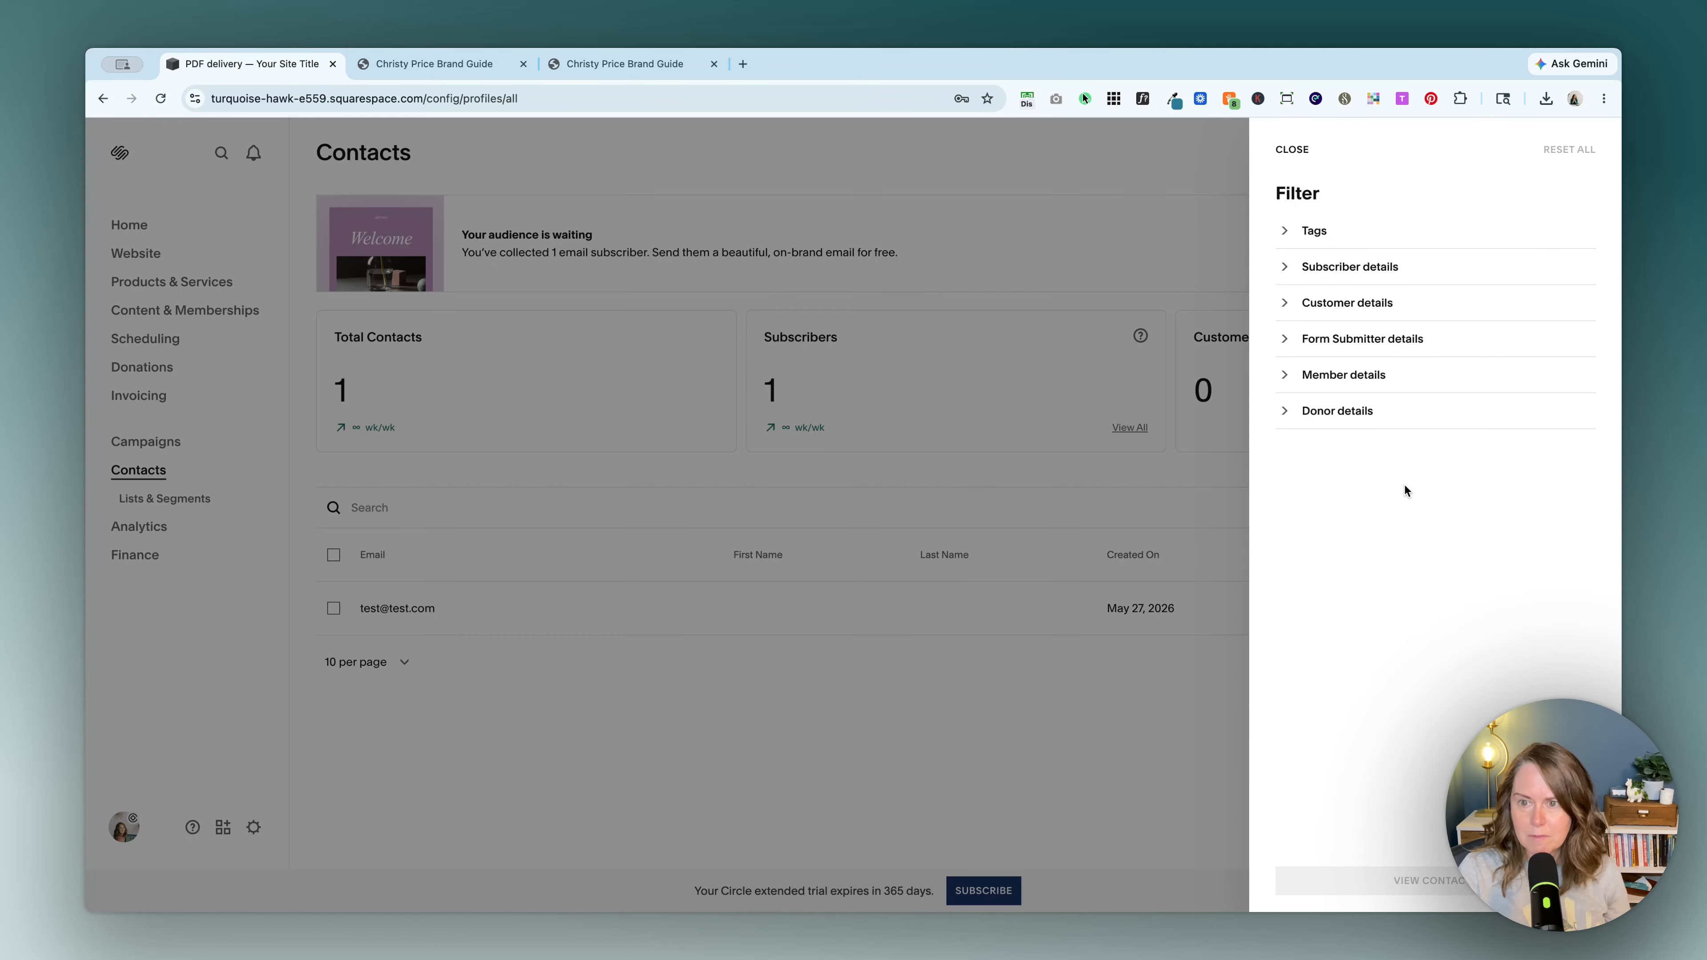
click(1336, 269)
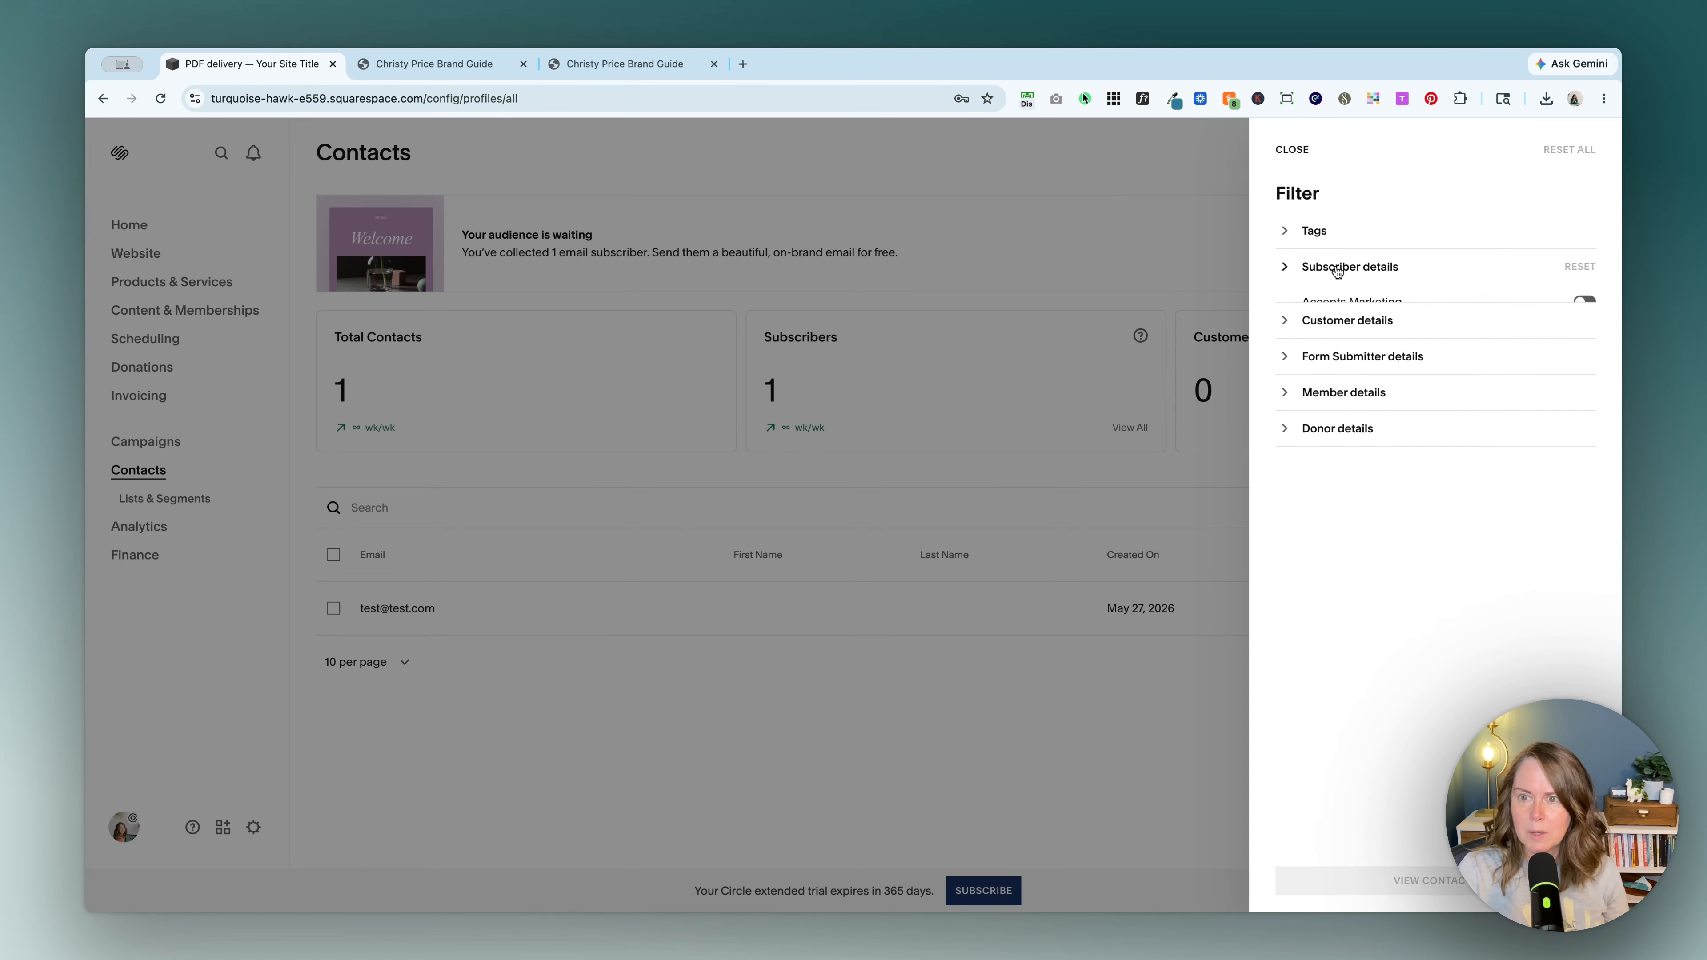
click(1304, 269)
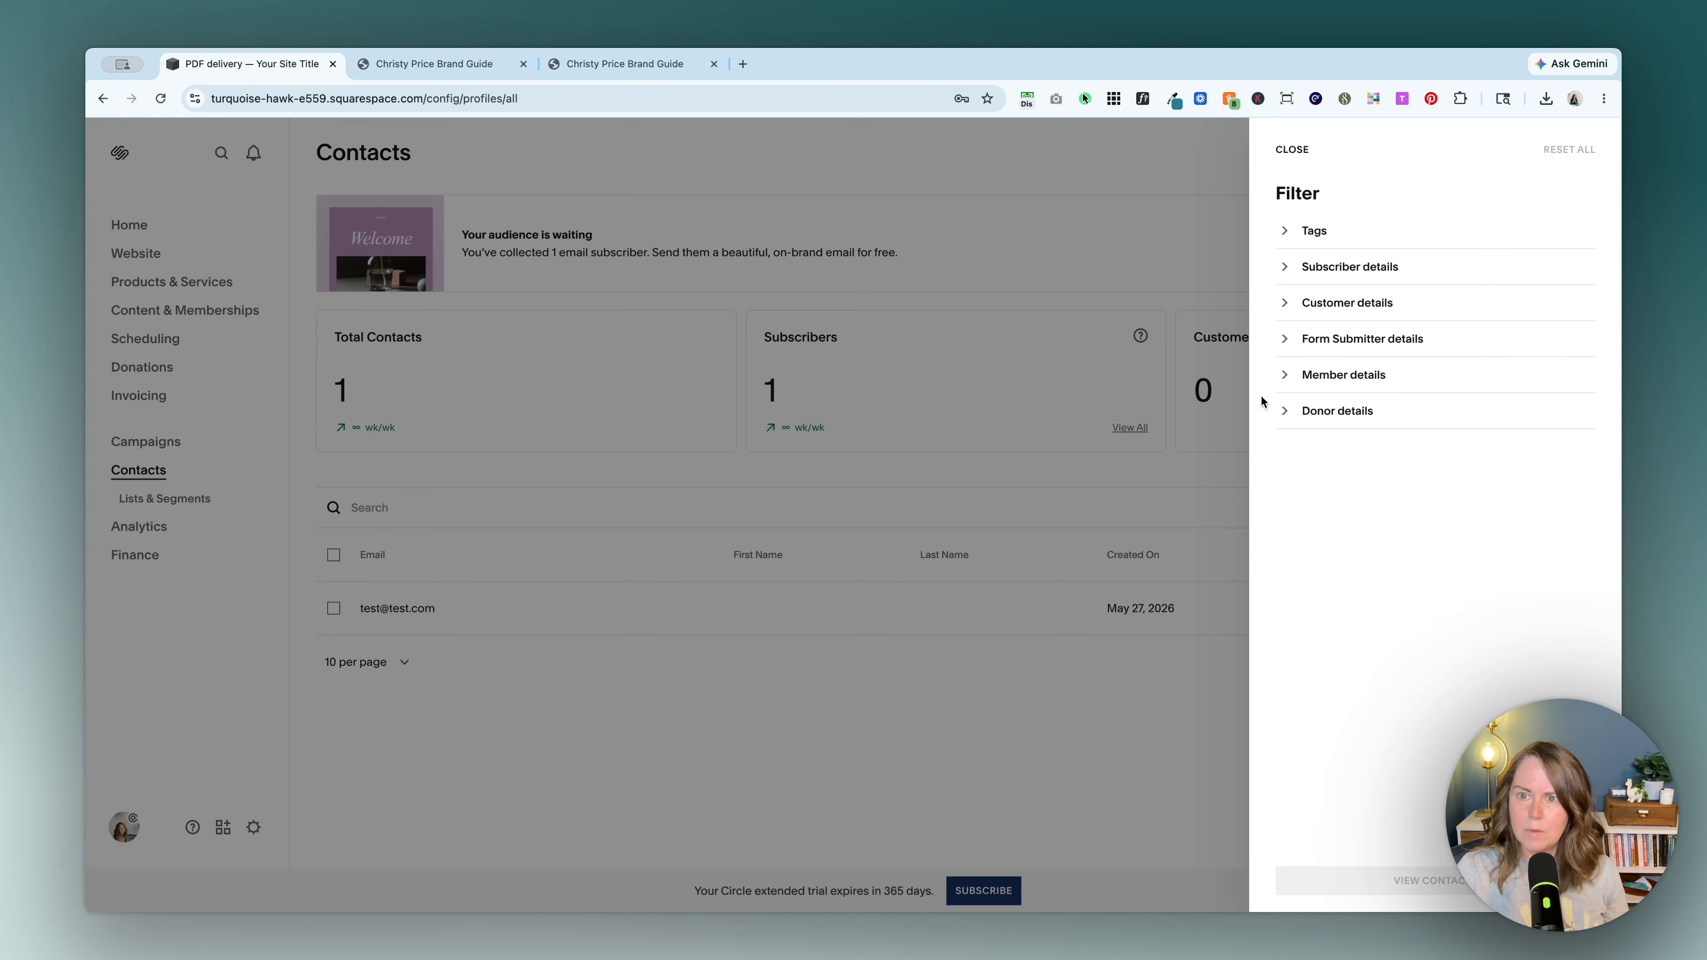
click(1389, 282)
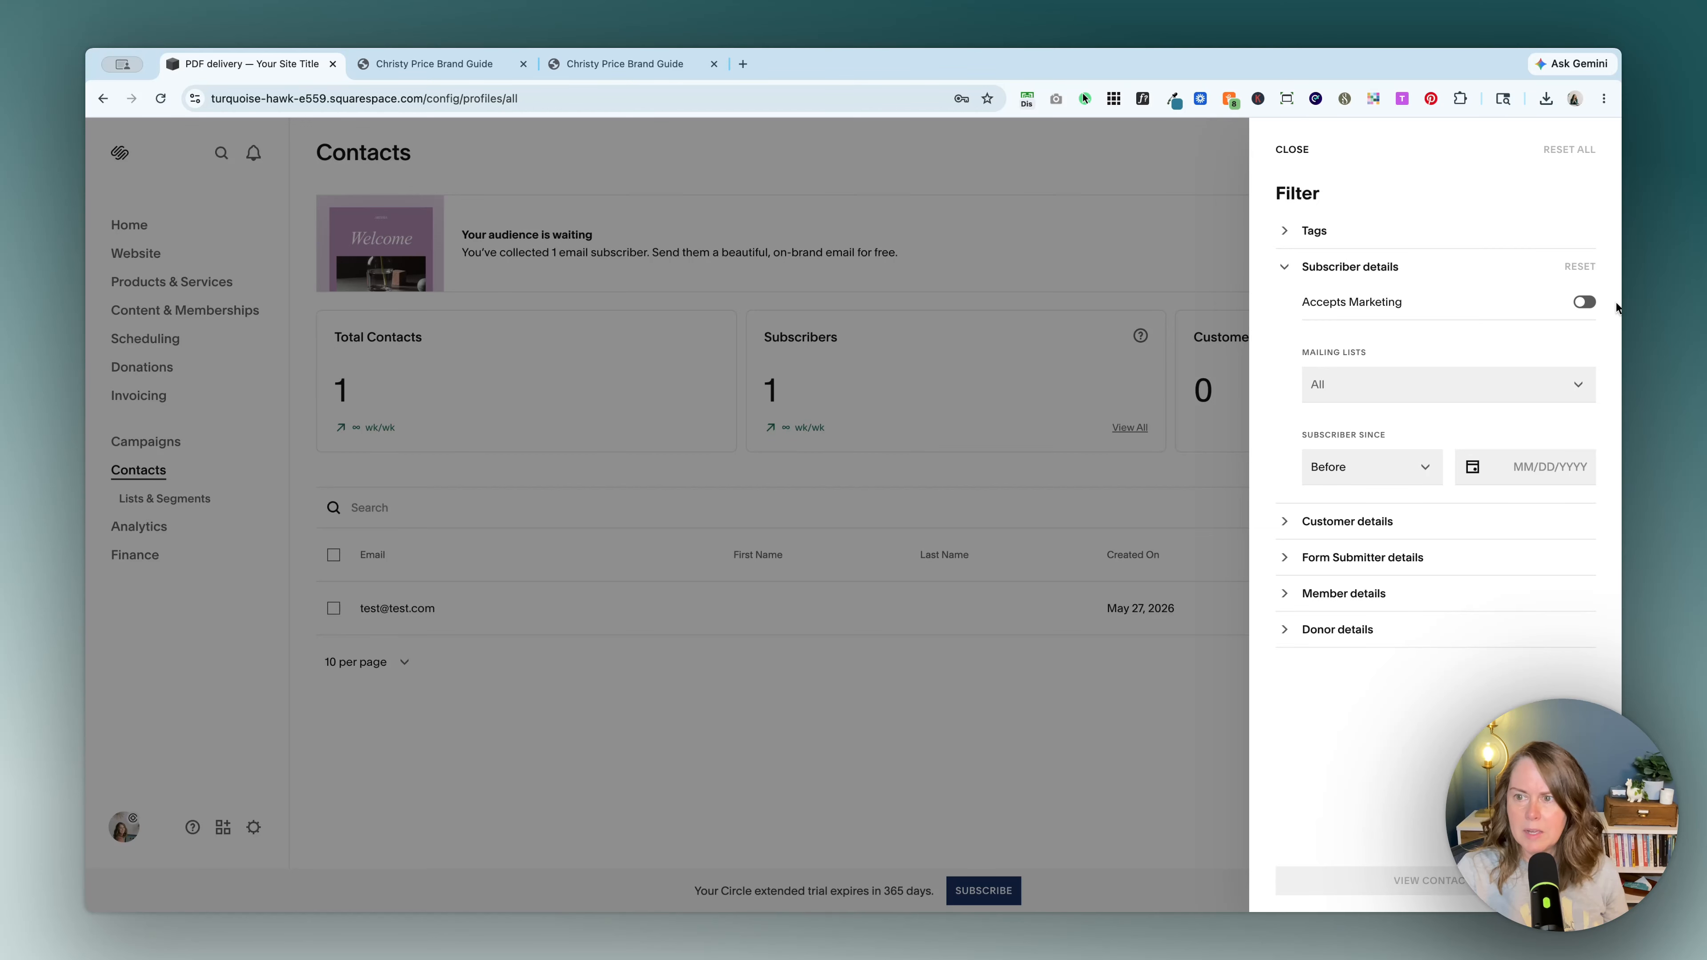
click(1584, 302)
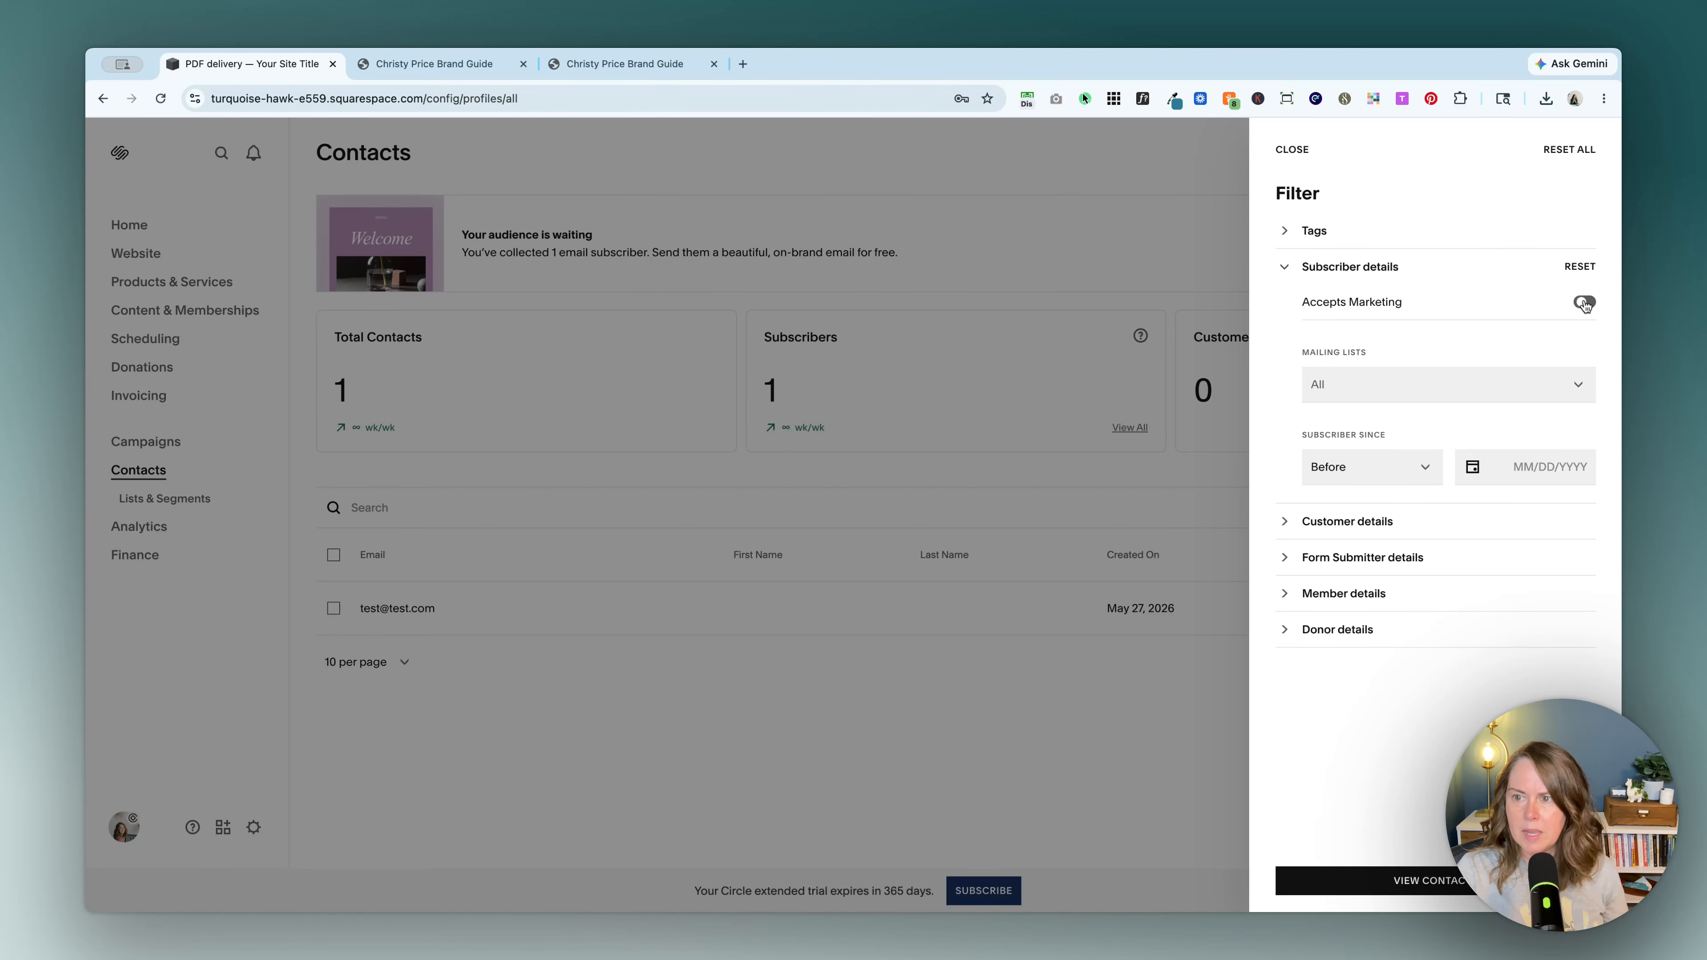
click(1453, 881)
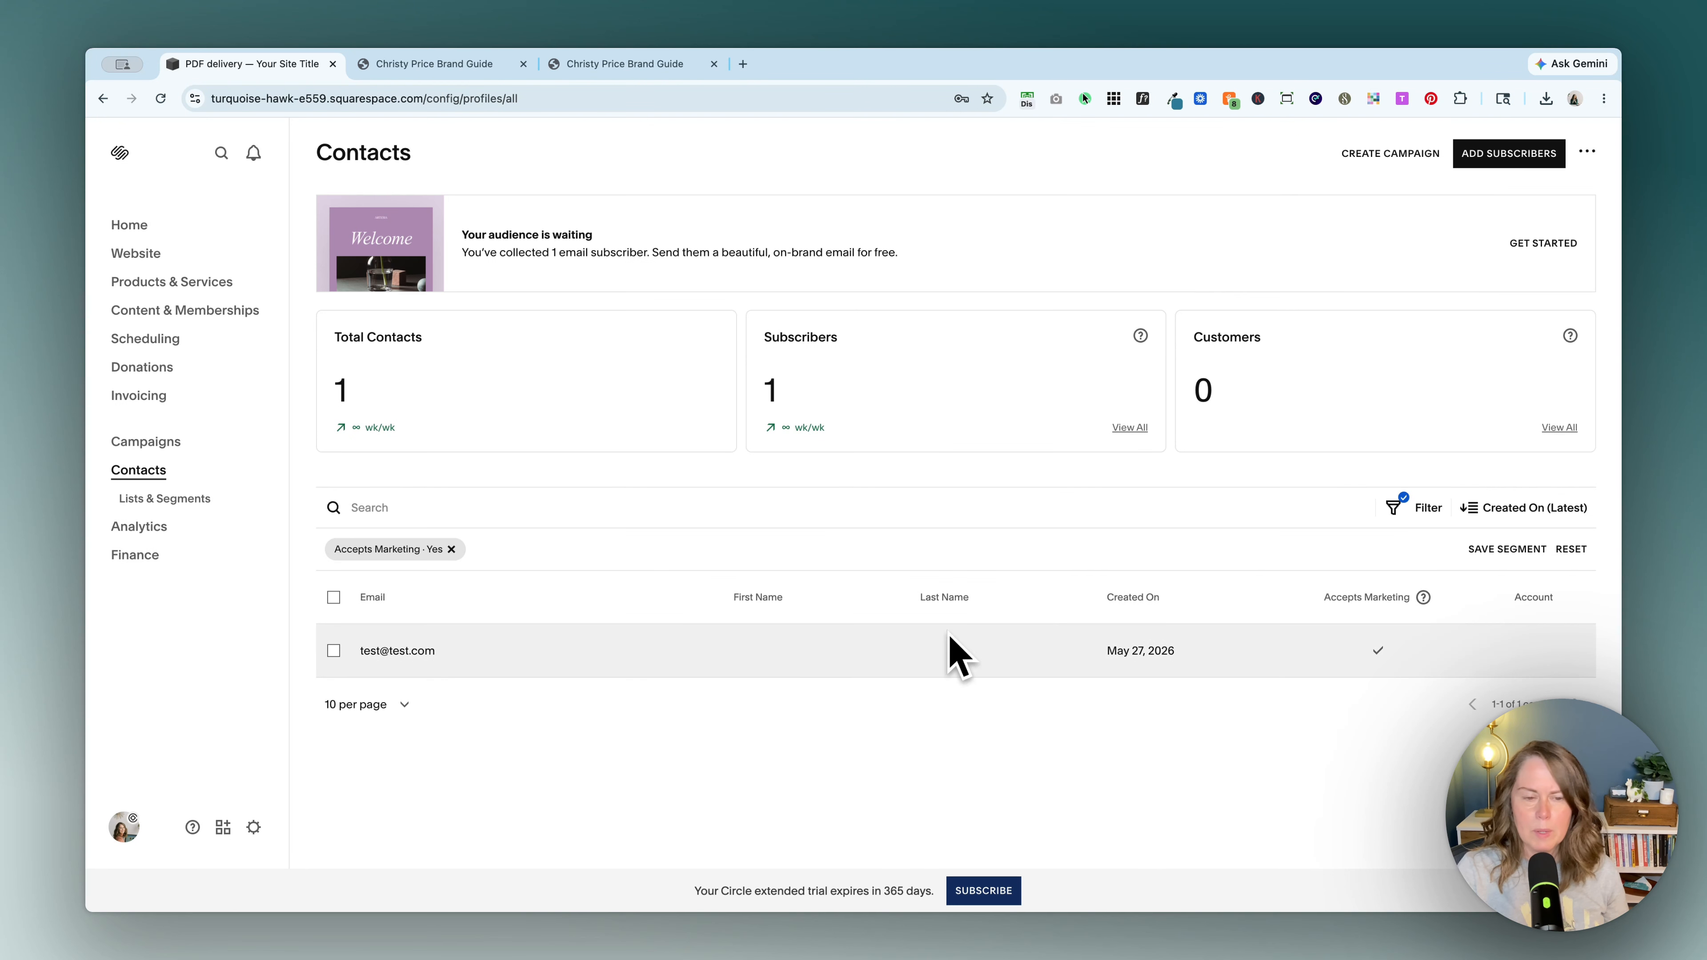
Review the export choice for the filtered contacts and open the Email Campaigns page
click(1586, 152)
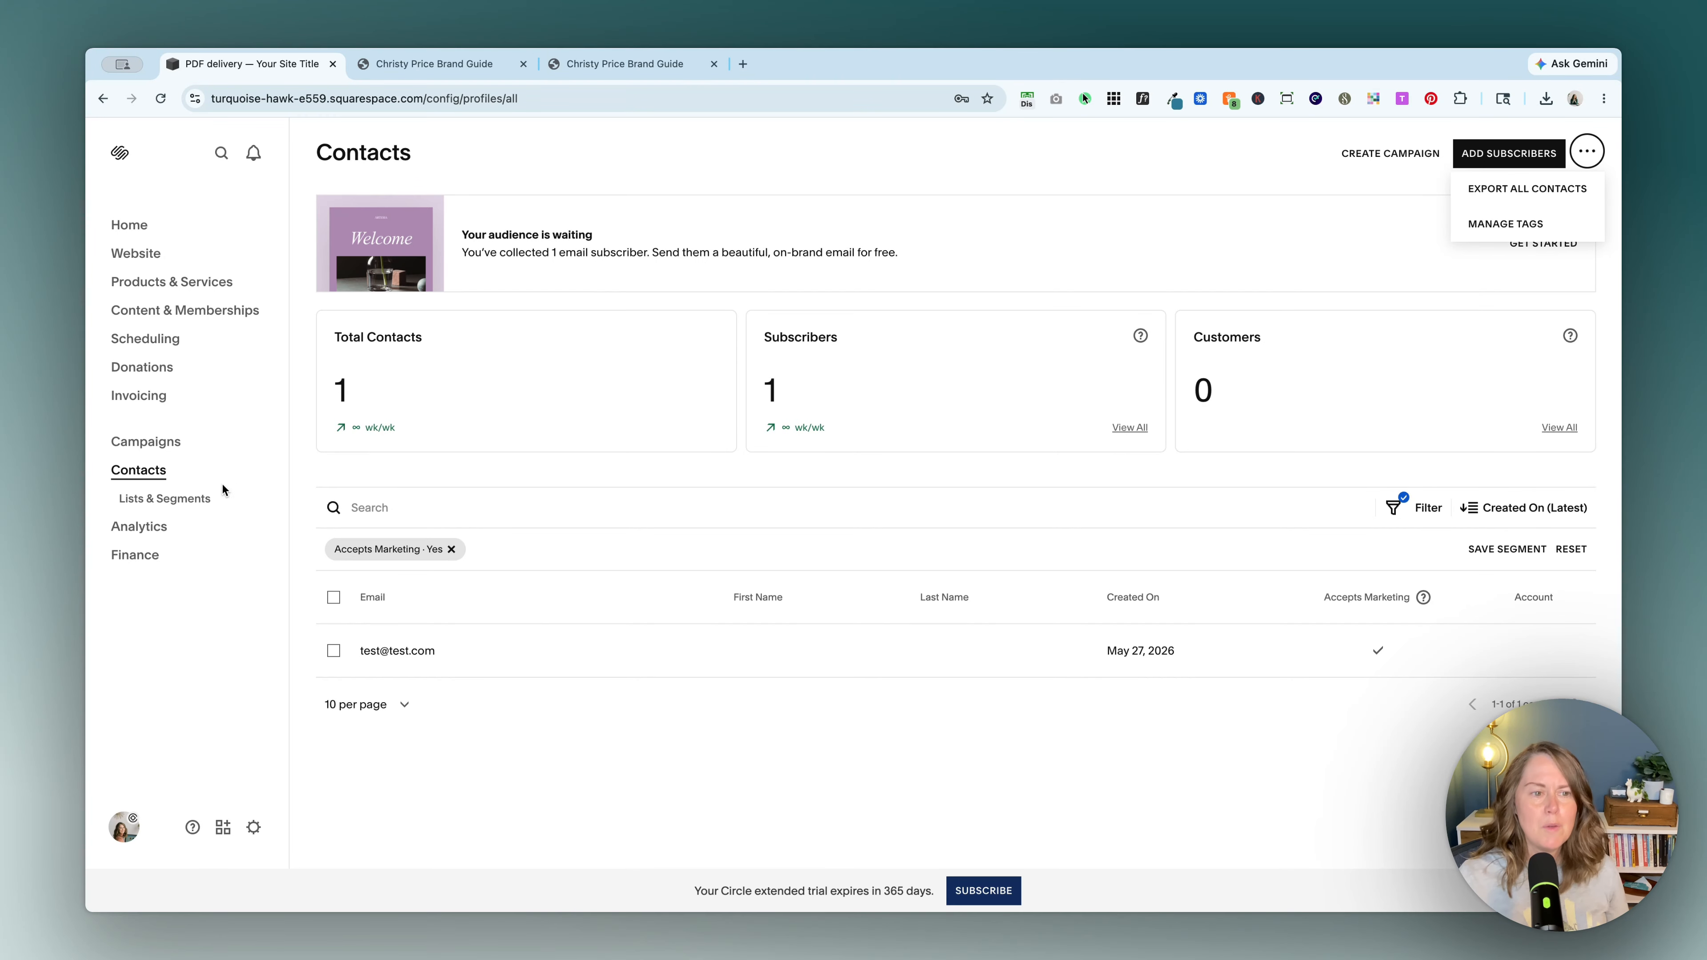
click(210, 458)
click(158, 445)
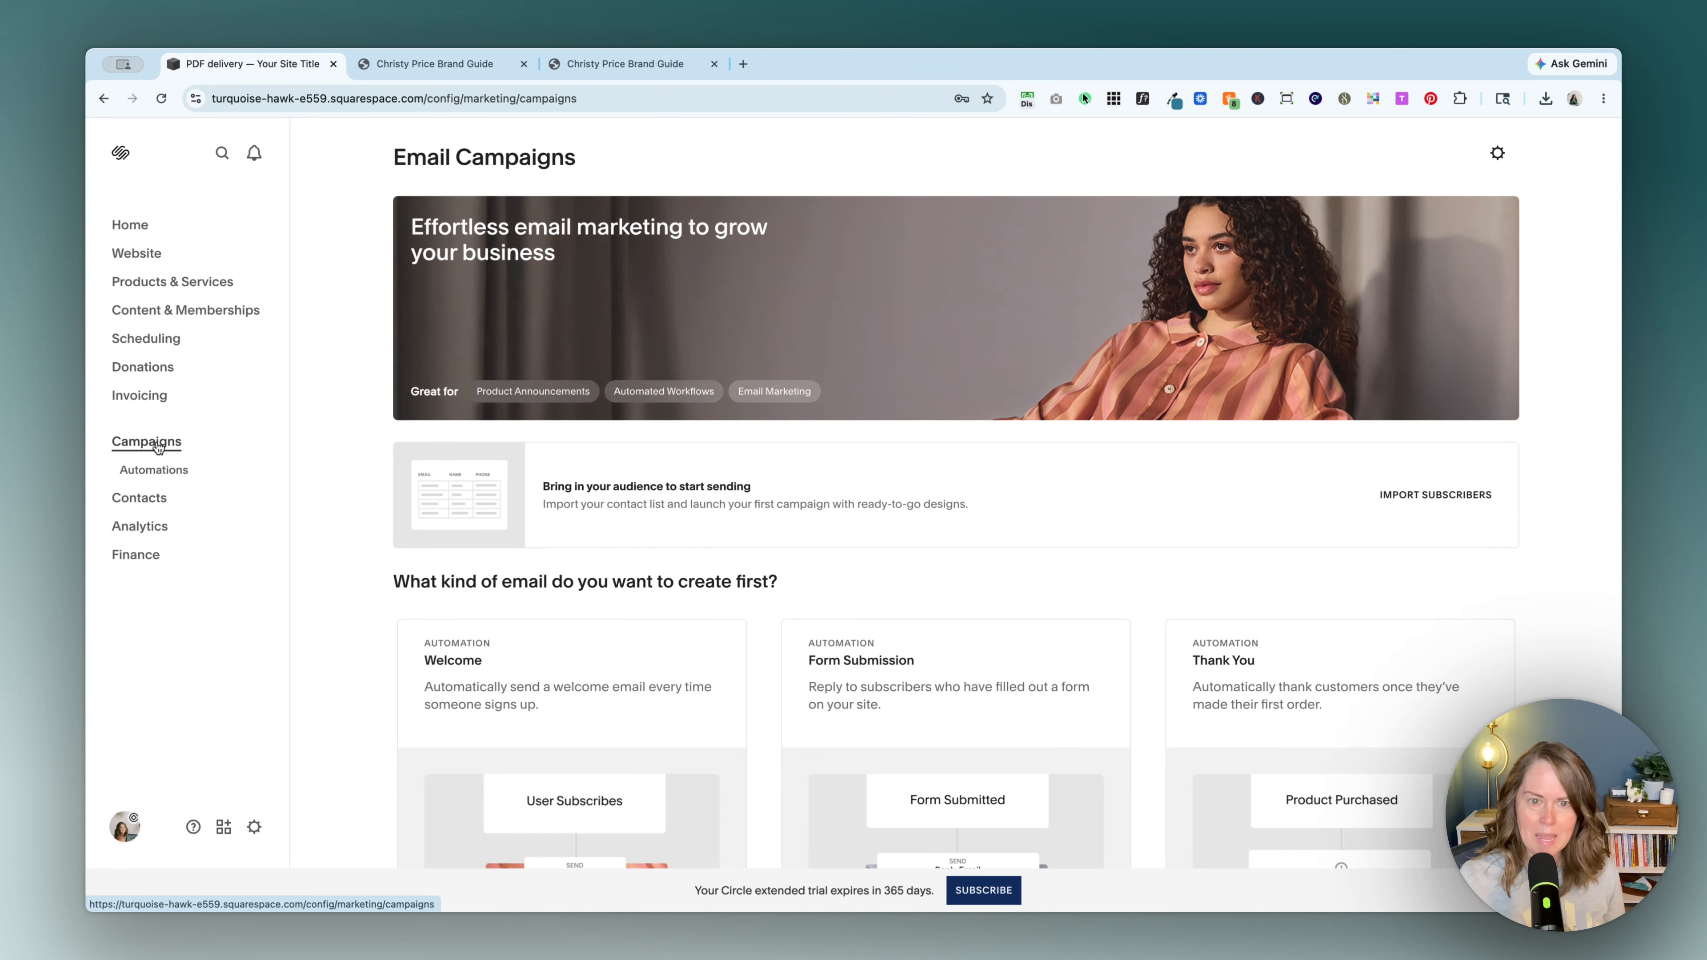